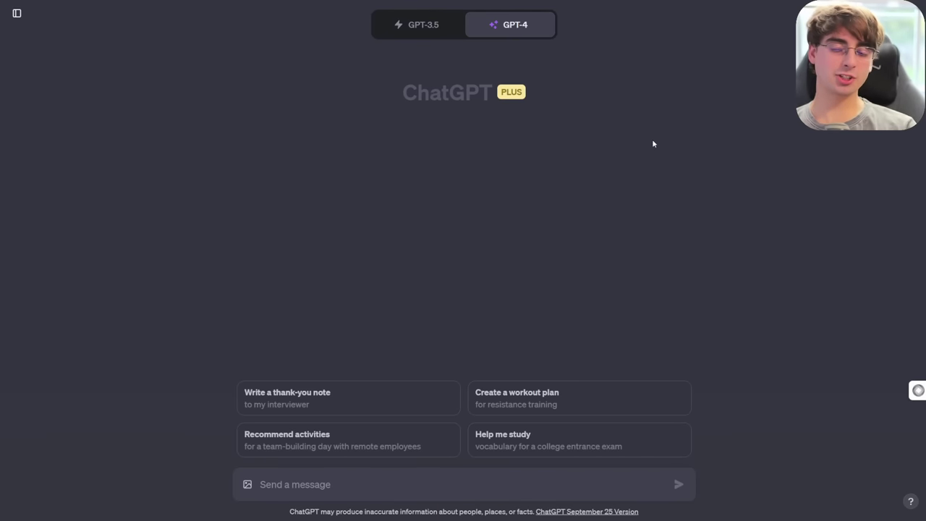
Step: Try GPT-4's Browse with Bing, Advanced Data Analysis and DALL·E 3 modes, returning to Default mode
{"action": "mouse_move", "coordinate": [521, 35]}
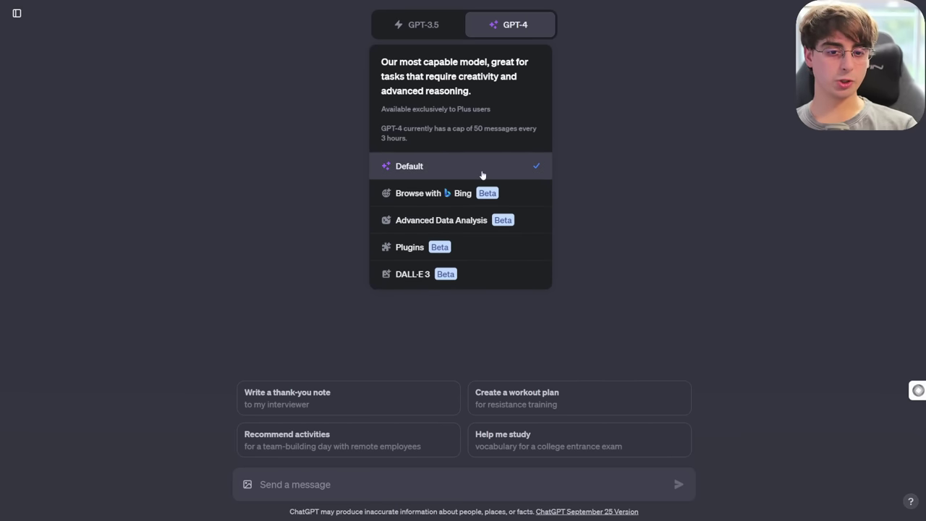
{"action": "left_click", "coordinate": [468, 195]}
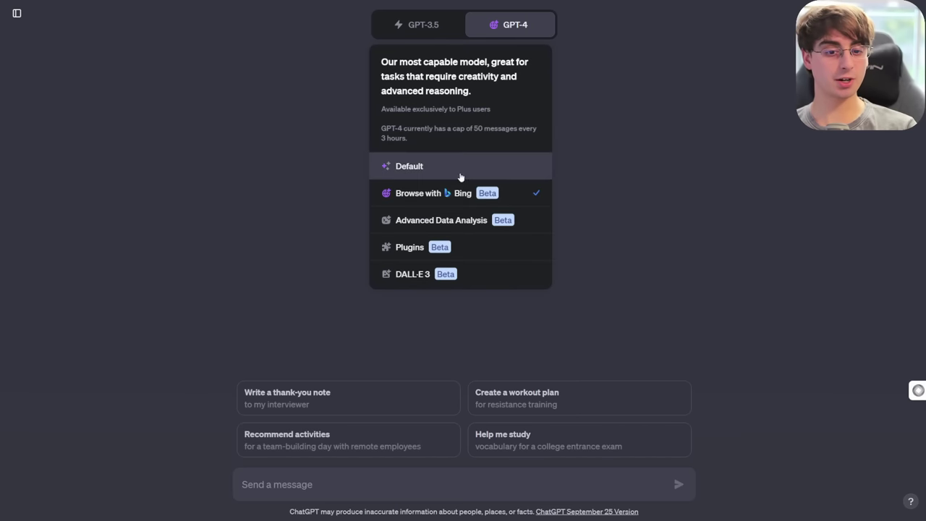
{"action": "left_click", "coordinate": [458, 214]}
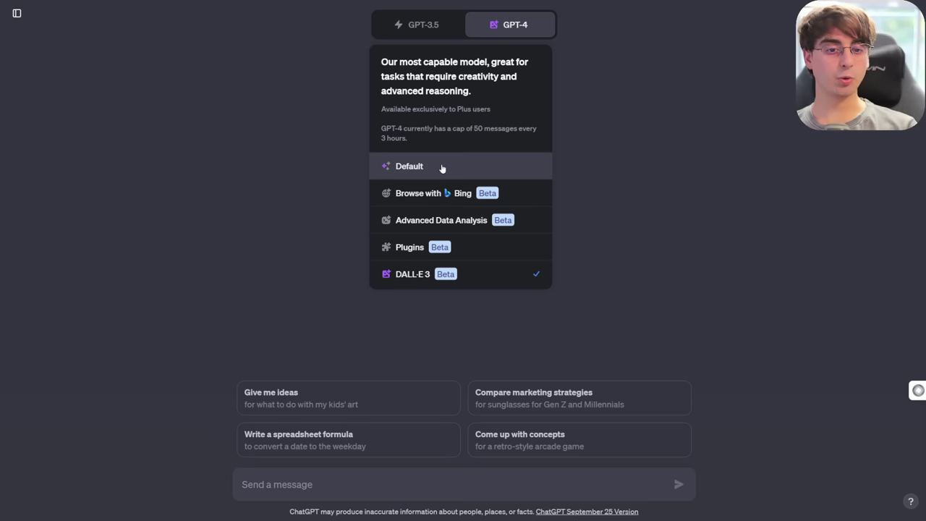
{"action": "left_click", "coordinate": [440, 169]}
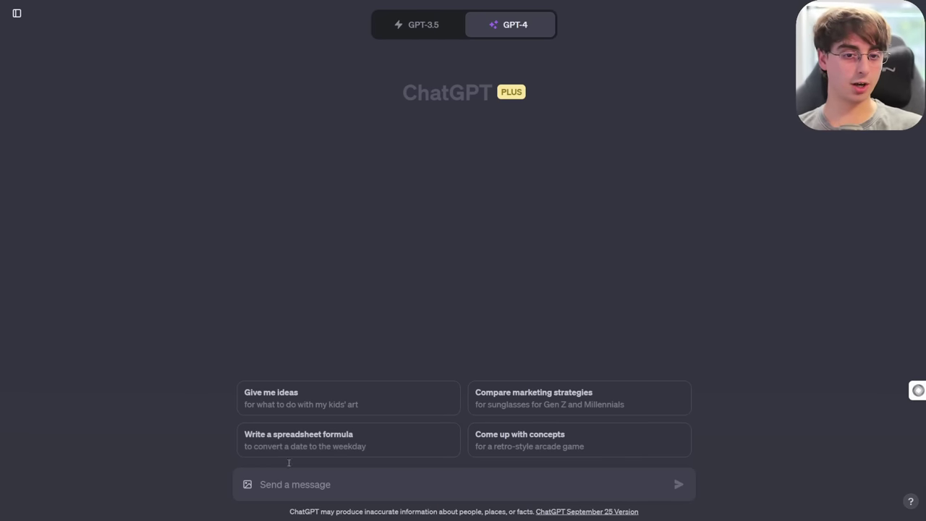
{"action": "mouse_move", "coordinate": [510, 24]}
{"action": "left_click", "coordinate": [475, 270]}
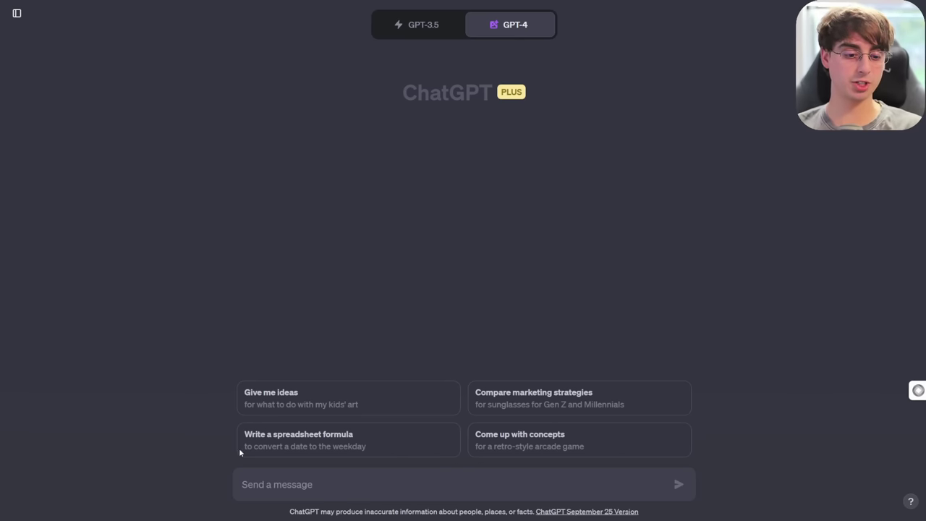
{"action": "mouse_move", "coordinate": [513, 31]}
{"action": "left_click", "coordinate": [405, 164]}
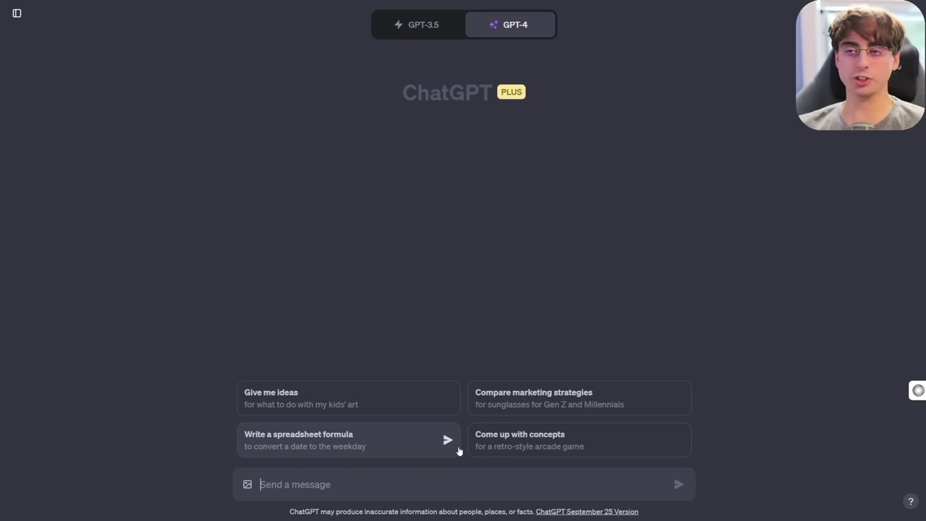
Step: Attach the origami dog image from the clipboard and send the prompt "describe this image in great detail"
{"action": "key", "text": "ctrl+v"}
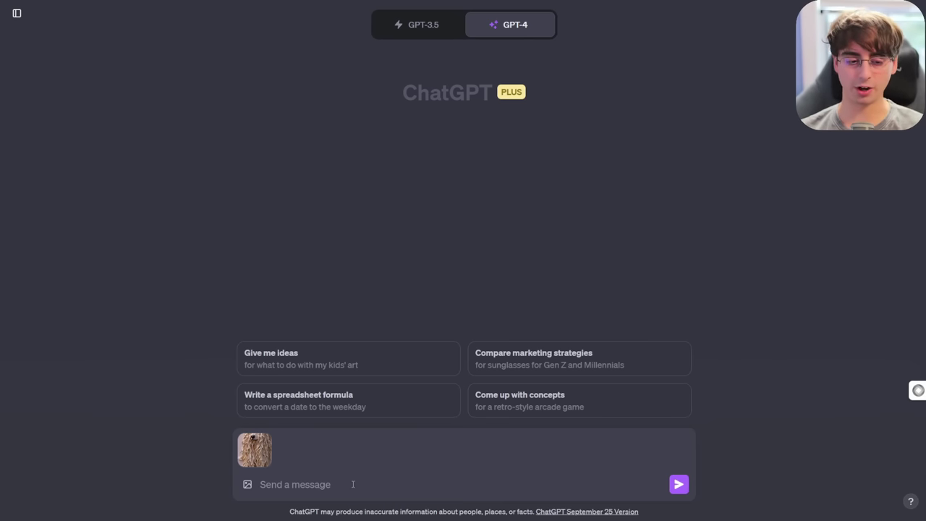
{"action": "type", "text": "describe d"}
{"action": "key", "text": "BackSpace"}
{"action": "type", "text": "this image in great detal"}
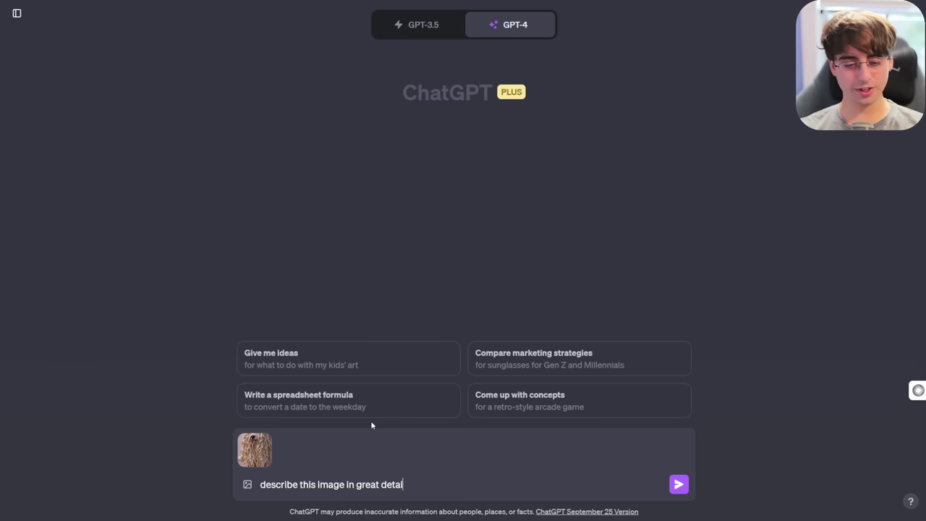
{"action": "key", "text": "Return"}
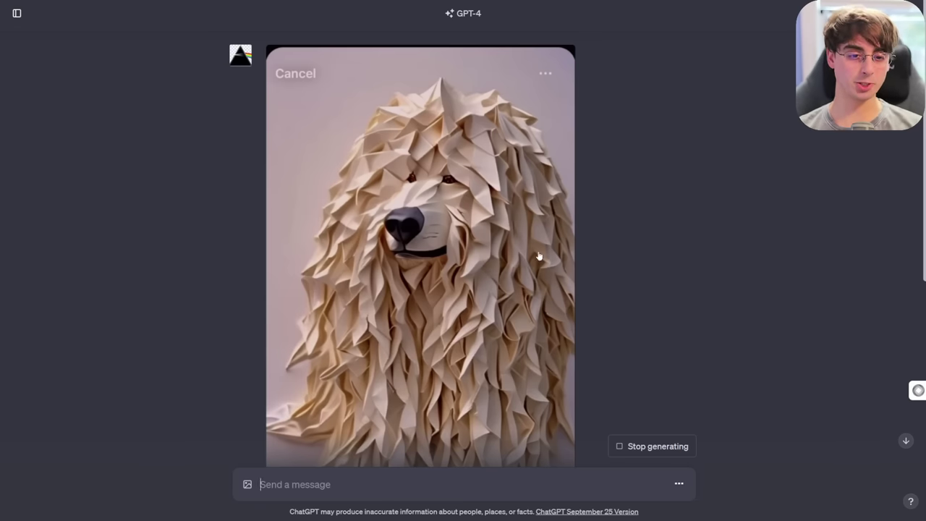
Step: Read the generated description and compare its main structure, mane and face details with the origami picture
{"action": "scroll", "coordinate": [539, 257], "scroll_direction": "down", "scroll_amount": 1}
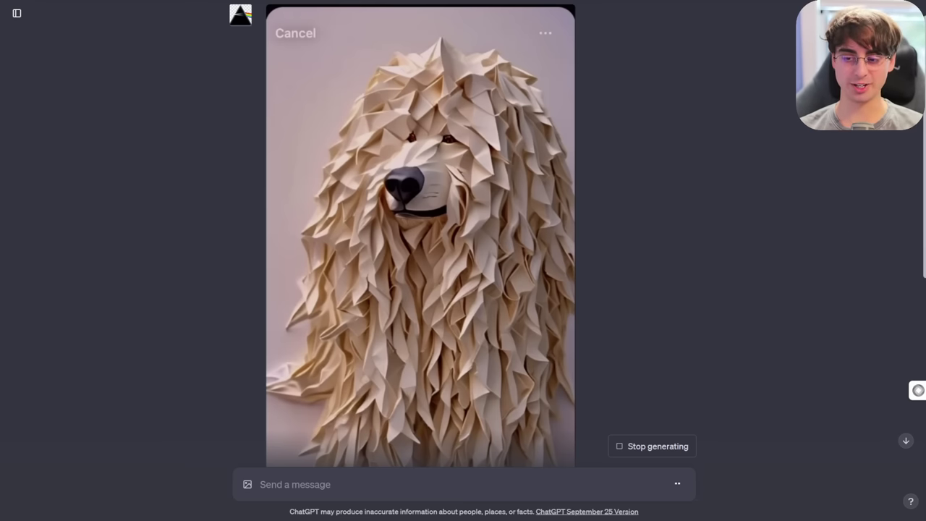
{"action": "scroll", "coordinate": [435, 262], "scroll_direction": "down", "scroll_amount": 10}
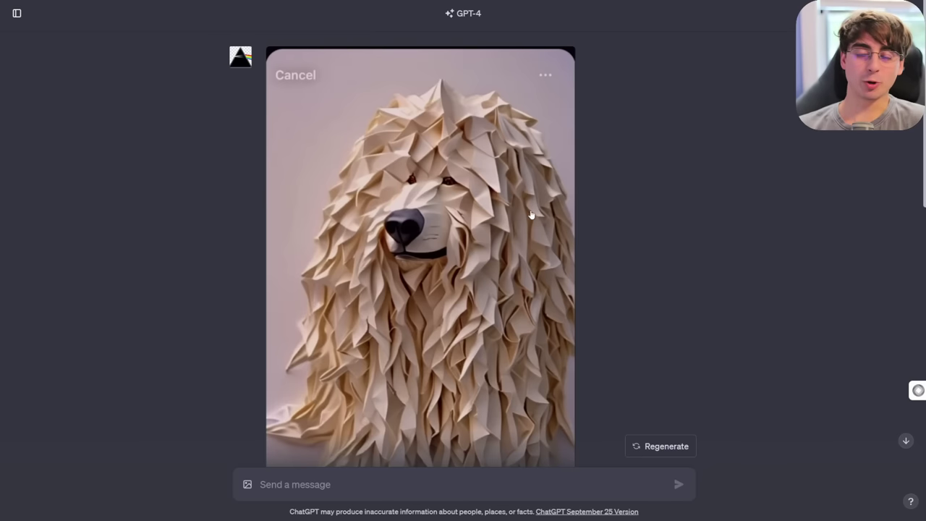
{"action": "scroll", "coordinate": [348, 265], "scroll_direction": "down", "scroll_amount": 8}
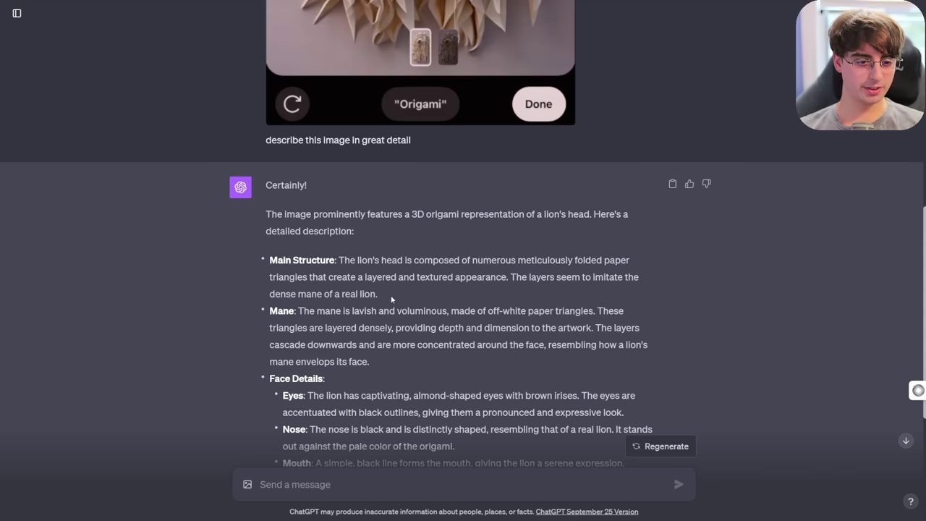
{"action": "scroll", "coordinate": [392, 299], "scroll_direction": "up", "scroll_amount": 10}
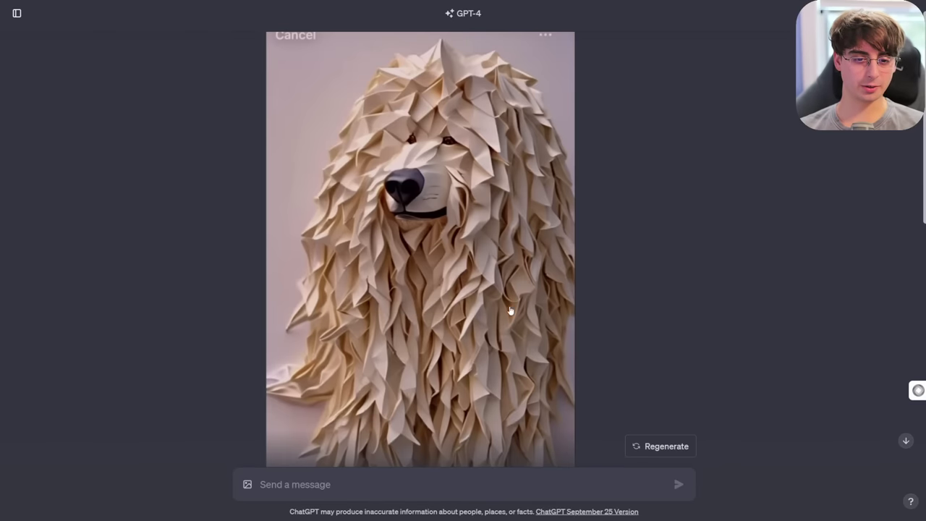
{"action": "scroll", "coordinate": [608, 337], "scroll_direction": "down", "scroll_amount": 10}
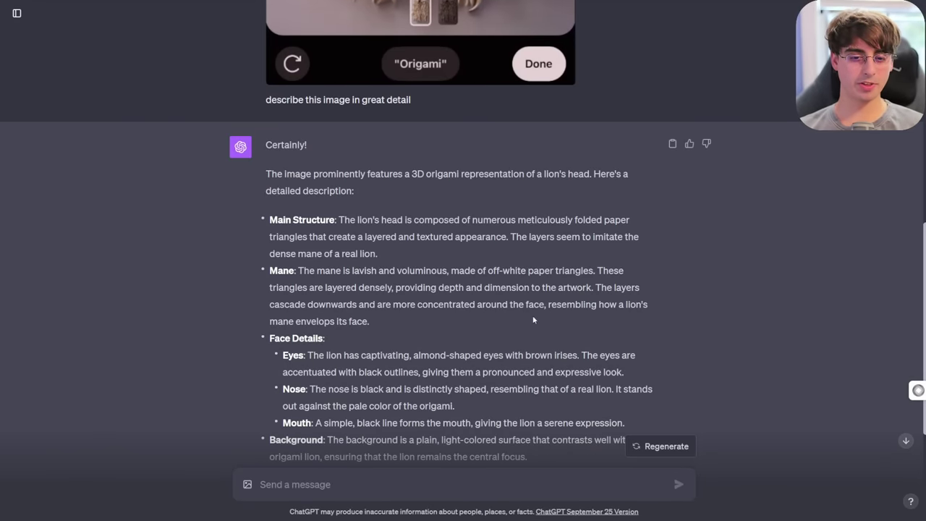
{"action": "scroll", "coordinate": [441, 302], "scroll_direction": "up", "scroll_amount": 8}
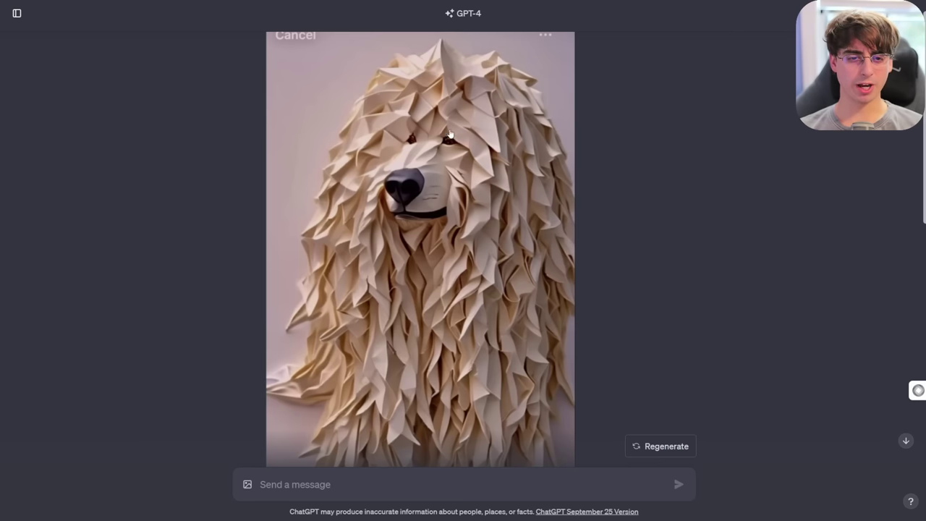
{"action": "scroll", "coordinate": [558, 259], "scroll_direction": "up", "scroll_amount": 1}
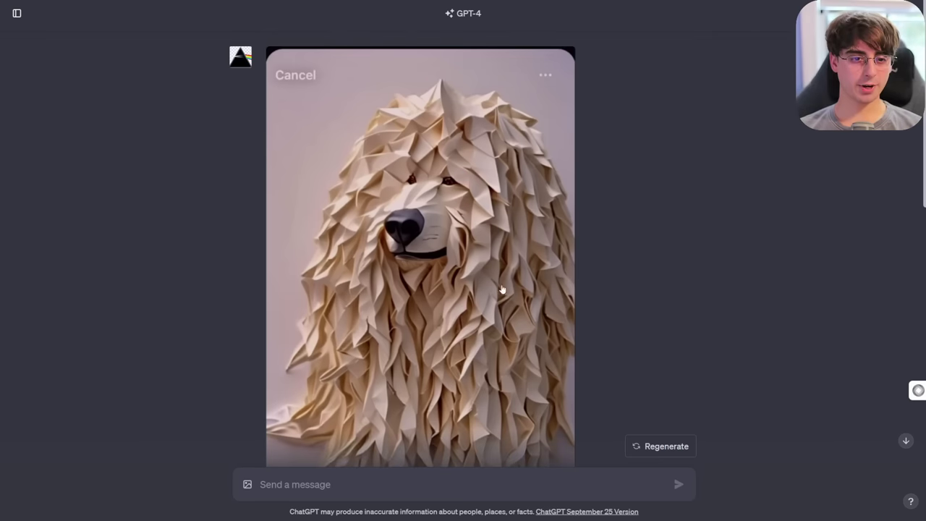
{"action": "scroll", "coordinate": [490, 400], "scroll_direction": "down", "scroll_amount": 10}
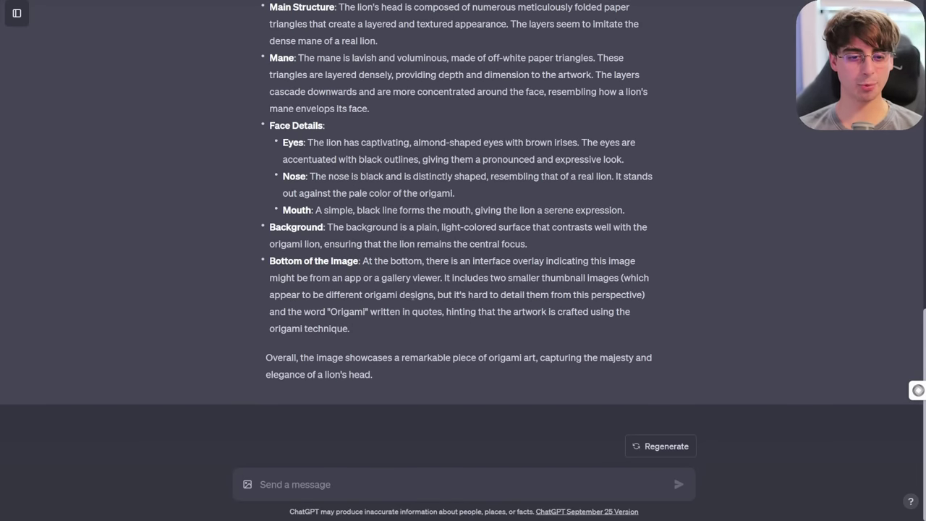
Step: Check the description of the interface overlay against the thumbnails and "Origami" label in the lower part of the picture
{"action": "scroll", "coordinate": [391, 224], "scroll_direction": "up", "scroll_amount": 6}
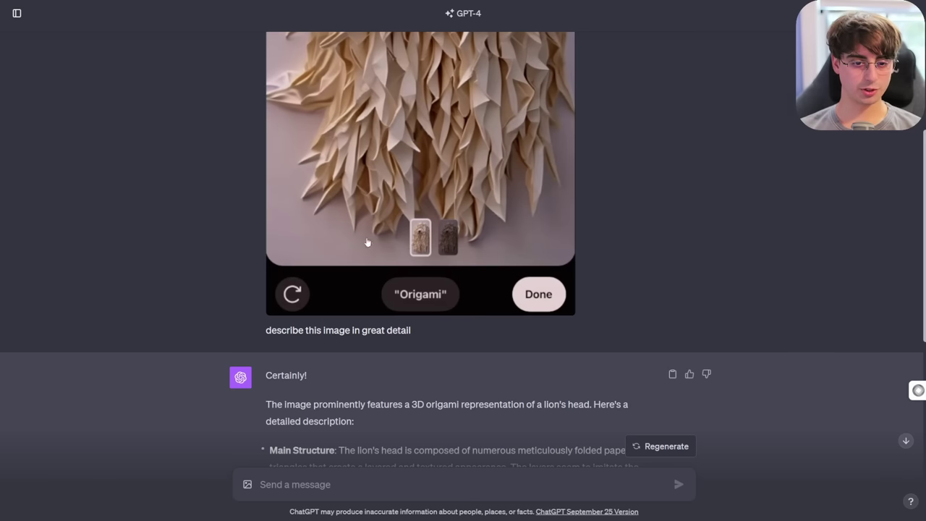
{"action": "scroll", "coordinate": [494, 310], "scroll_direction": "down", "scroll_amount": 4}
{"action": "scroll", "coordinate": [390, 330], "scroll_direction": "up", "scroll_amount": 5}
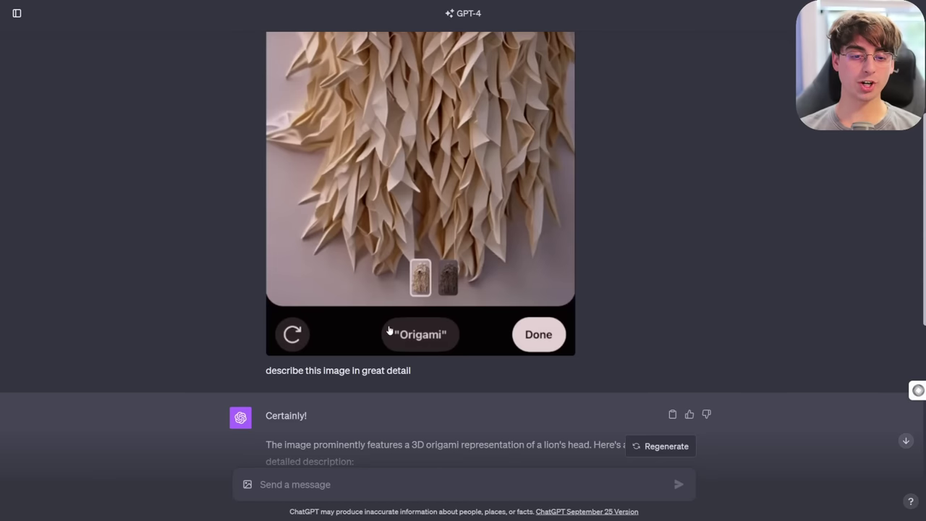
{"action": "scroll", "coordinate": [427, 341], "scroll_direction": "down", "scroll_amount": 4}
{"action": "left_click_drag", "start_coordinate": [637, 463], "coordinate": [266, 159]}
{"action": "scroll", "coordinate": [544, 290], "scroll_direction": "up", "scroll_amount": 3}
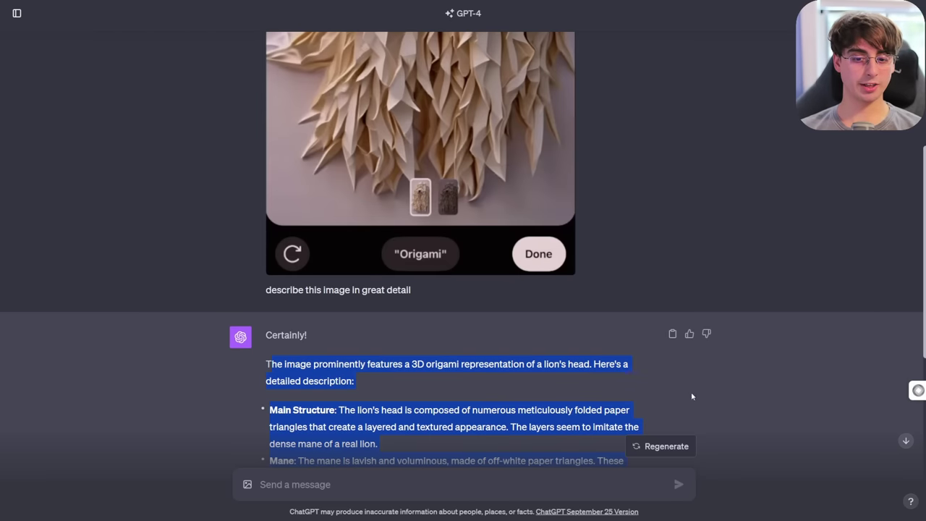
{"action": "scroll", "coordinate": [637, 369], "scroll_direction": "up", "scroll_amount": 4}
{"action": "scroll", "coordinate": [542, 348], "scroll_direction": "down", "scroll_amount": 2}
{"action": "scroll", "coordinate": [521, 342], "scroll_direction": "up", "scroll_amount": 2}
{"action": "scroll", "coordinate": [528, 340], "scroll_direction": "up", "scroll_amount": 2}
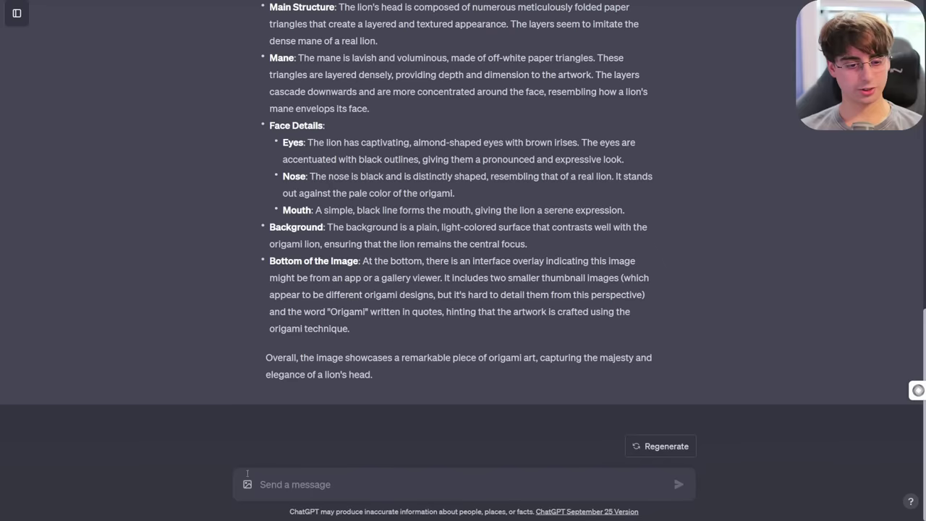
Step: Attach the image of the lemon character wearing a headset and send the question "what is depicted?"
{"action": "left_click", "coordinate": [248, 485]}
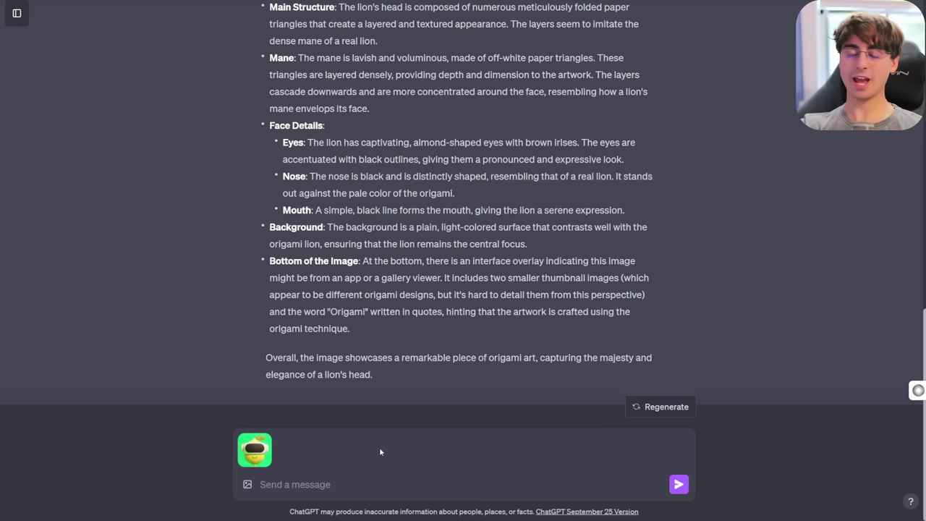
{"action": "scroll", "coordinate": [373, 415], "scroll_direction": "up", "scroll_amount": 8}
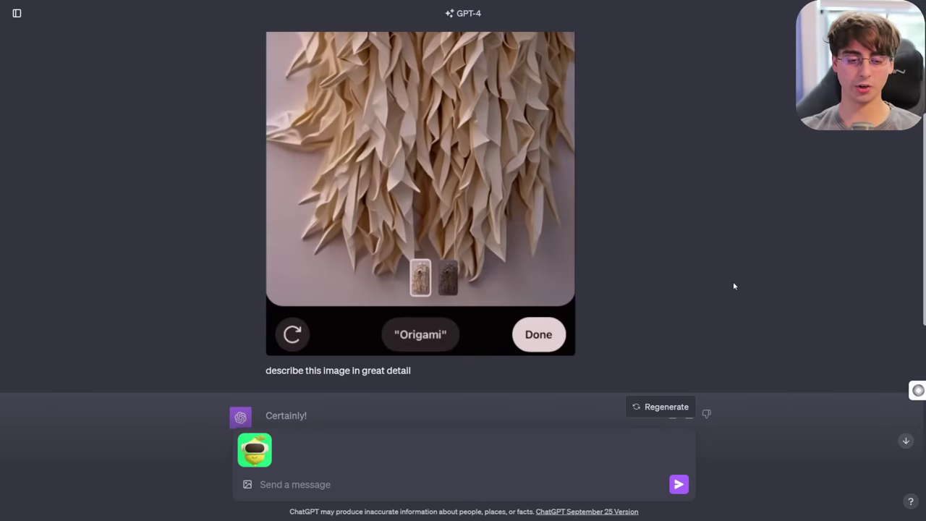
{"action": "scroll", "coordinate": [733, 286], "scroll_direction": "down", "scroll_amount": 8}
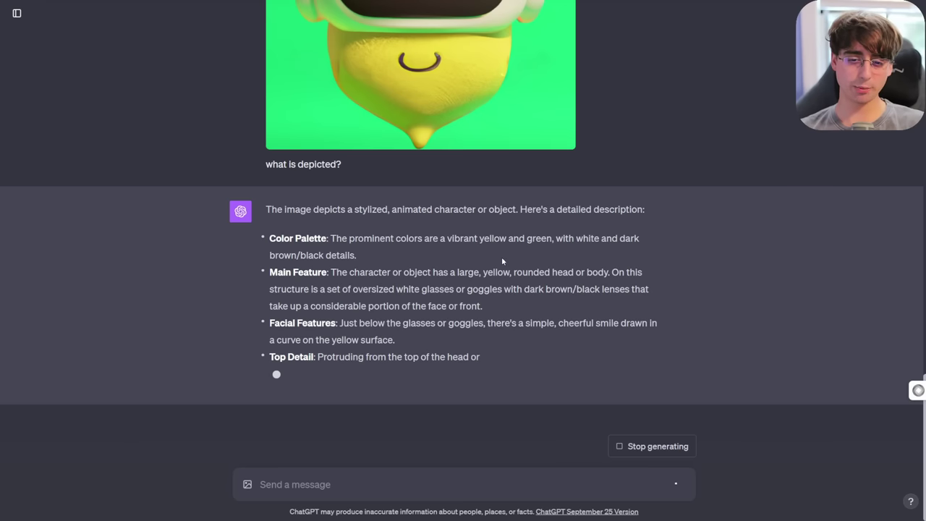
Step: Compare the answer's colour, feature, leaf and background details, and its closing interpretation, with the lemon character image
{"action": "scroll", "coordinate": [420, 273], "scroll_direction": "up", "scroll_amount": 1}
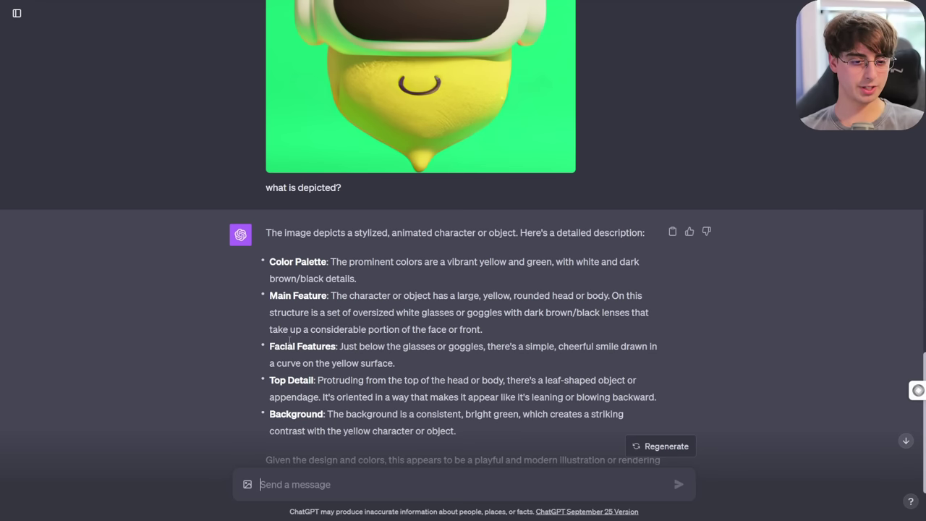
{"action": "scroll", "coordinate": [536, 339], "scroll_direction": "up", "scroll_amount": 3}
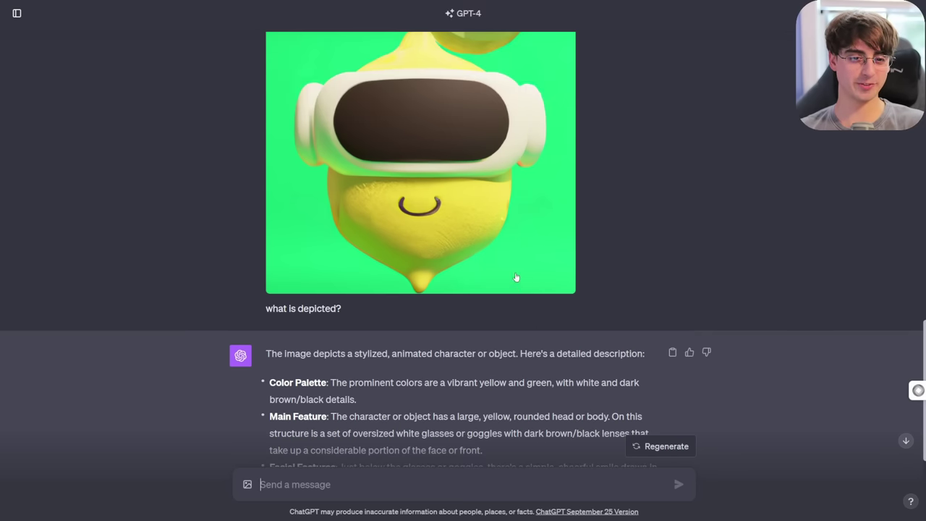
{"action": "scroll", "coordinate": [519, 361], "scroll_direction": "down", "scroll_amount": 3}
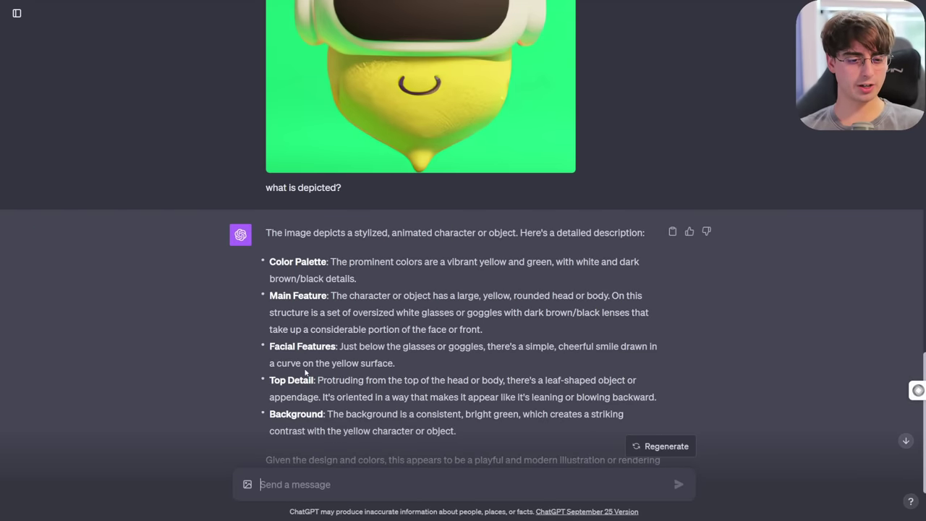
{"action": "scroll", "coordinate": [434, 333], "scroll_direction": "up", "scroll_amount": 1}
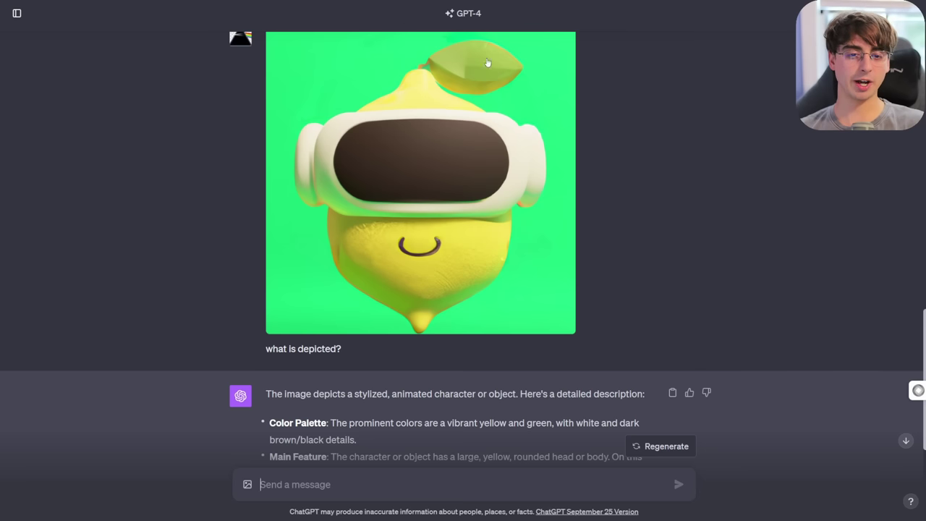
{"action": "scroll", "coordinate": [691, 207], "scroll_direction": "up", "scroll_amount": 1}
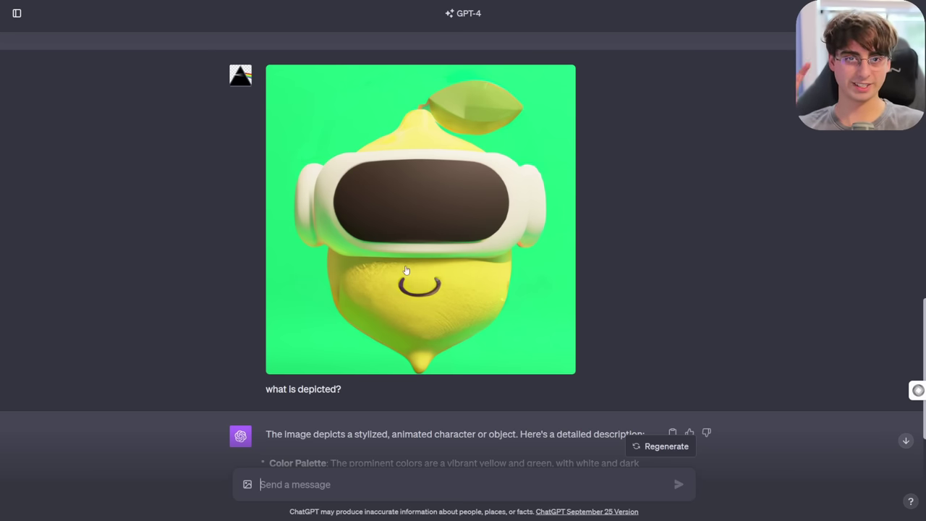
{"action": "scroll", "coordinate": [592, 310], "scroll_direction": "down", "scroll_amount": 4}
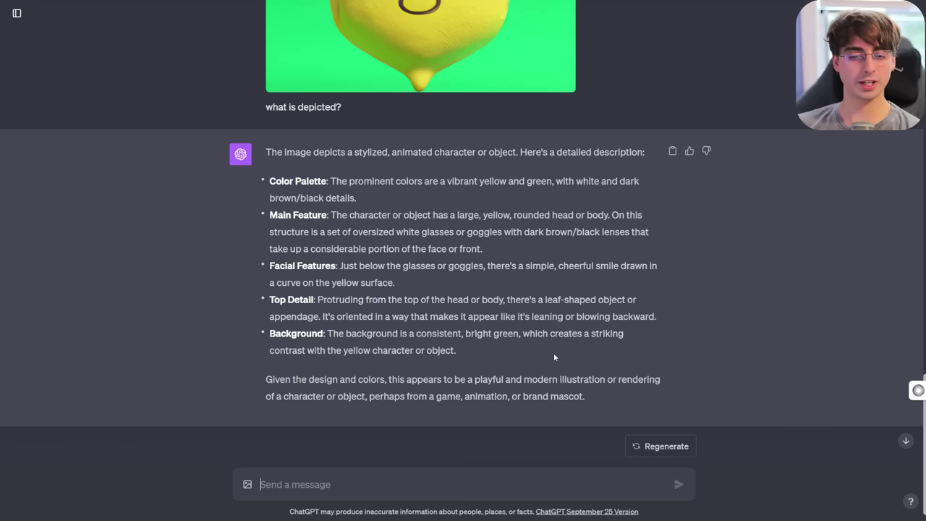
{"action": "scroll", "coordinate": [427, 334], "scroll_direction": "up", "scroll_amount": 5}
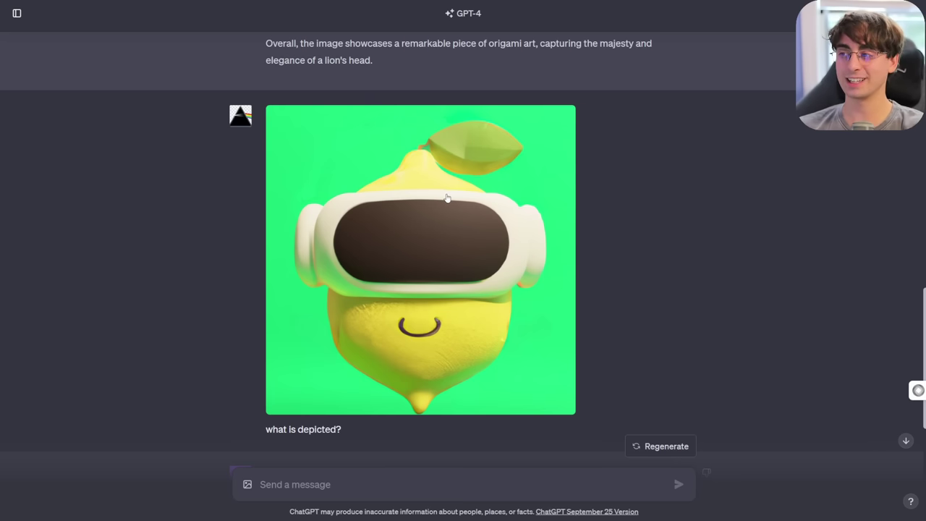
{"action": "scroll", "coordinate": [442, 389], "scroll_direction": "down", "scroll_amount": 5}
{"action": "left_click_drag", "start_coordinate": [585, 376], "coordinate": [521, 375]}
{"action": "scroll", "coordinate": [633, 385], "scroll_direction": "up", "scroll_amount": 7}
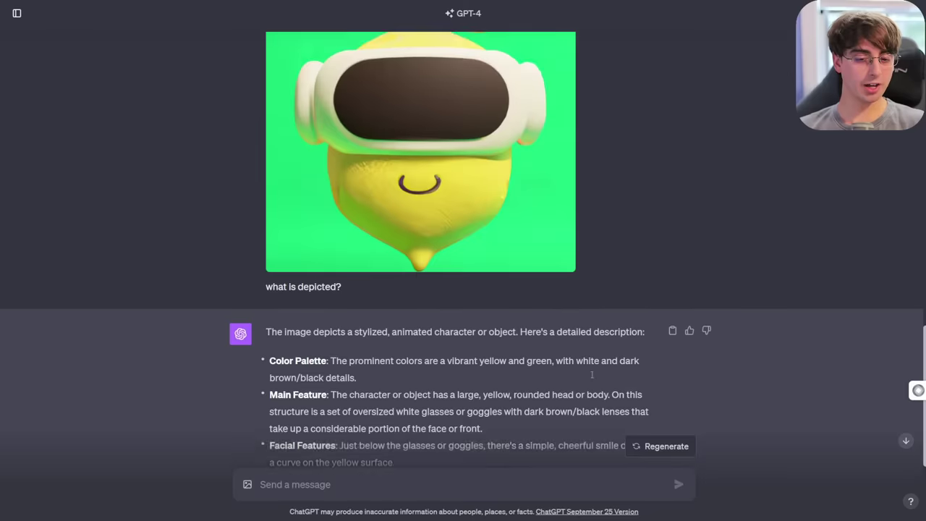
{"action": "scroll", "coordinate": [605, 395], "scroll_direction": "down", "scroll_amount": 2}
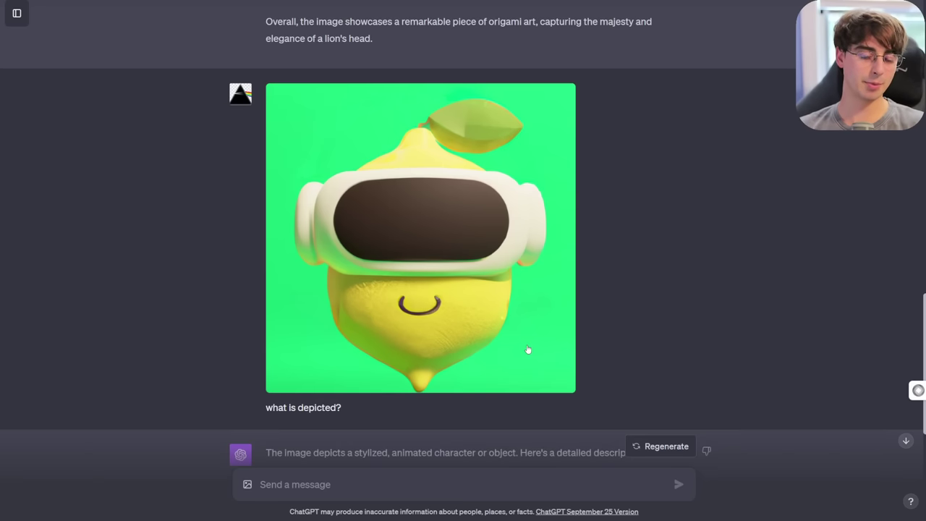
Step: Ask the follow-up question "if you had to guess what is the object supposed to be" about the lemon character
{"action": "scroll", "coordinate": [528, 349], "scroll_direction": "down", "scroll_amount": 5}
{"action": "left_click", "coordinate": [517, 485]}
{"action": "type", "text": "If you"}
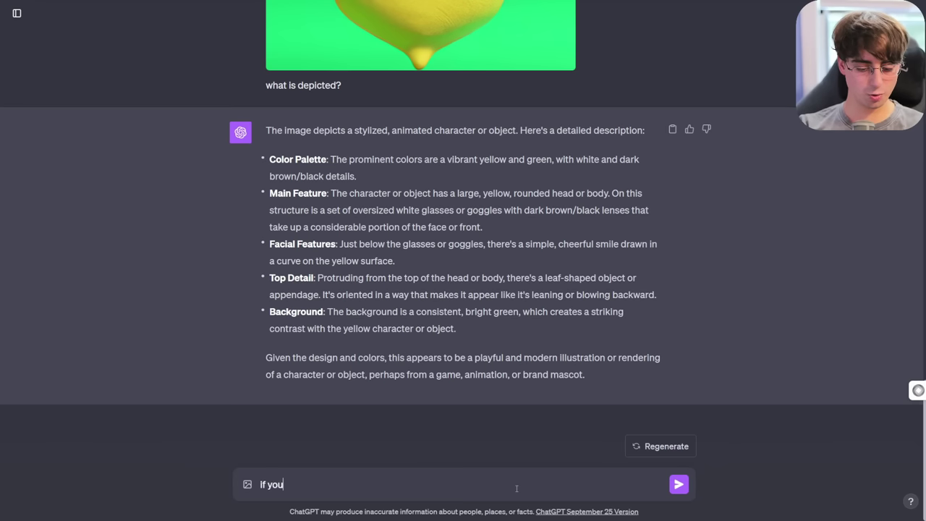
{"action": "type", "text": " had to guess"}
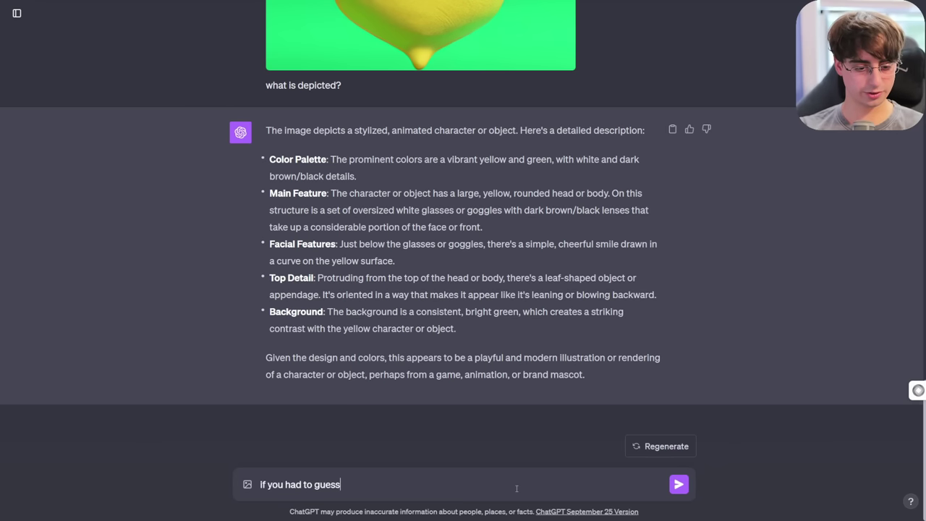
{"action": "type", "text": " what is the "}
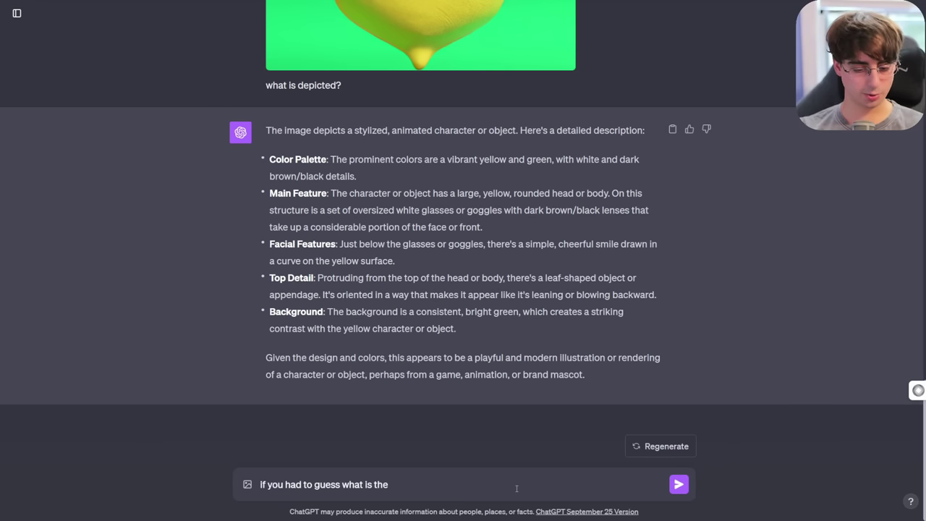
{"action": "type", "text": "object supposed to be"}
{"action": "key", "text": "Return"}
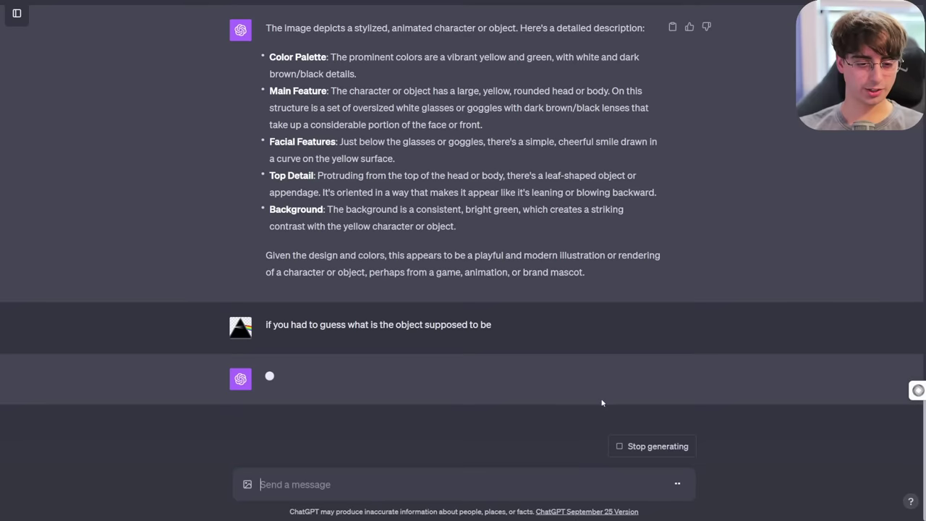
Step: Read the guess about what the object is and compare it with the uploaded lemon character image
{"action": "left_click_drag", "start_coordinate": [265, 340], "coordinate": [460, 358]}
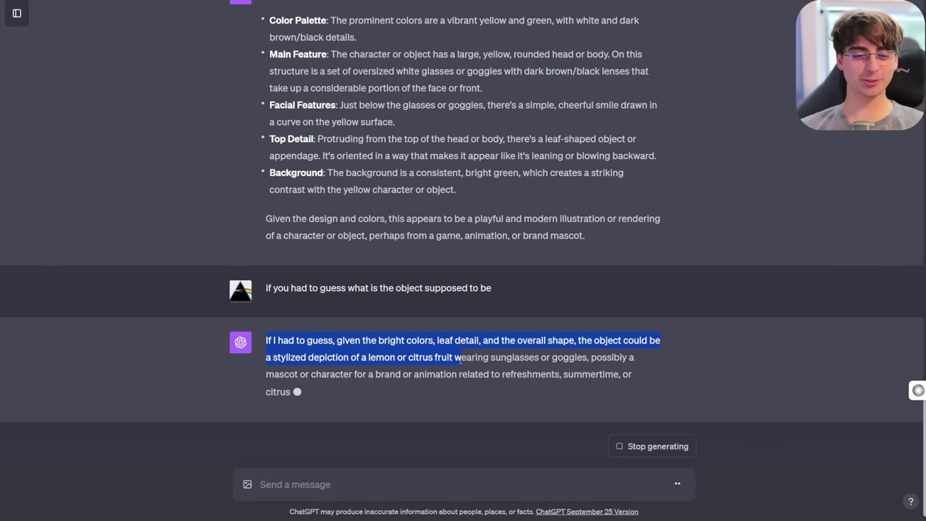
{"action": "left_click", "coordinate": [644, 331]}
{"action": "left_click_drag", "start_coordinate": [637, 341], "coordinate": [454, 341]}
{"action": "left_click", "coordinate": [286, 358]}
{"action": "left_click_drag", "start_coordinate": [388, 374], "coordinate": [455, 359]}
{"action": "left_click", "coordinate": [459, 358]}
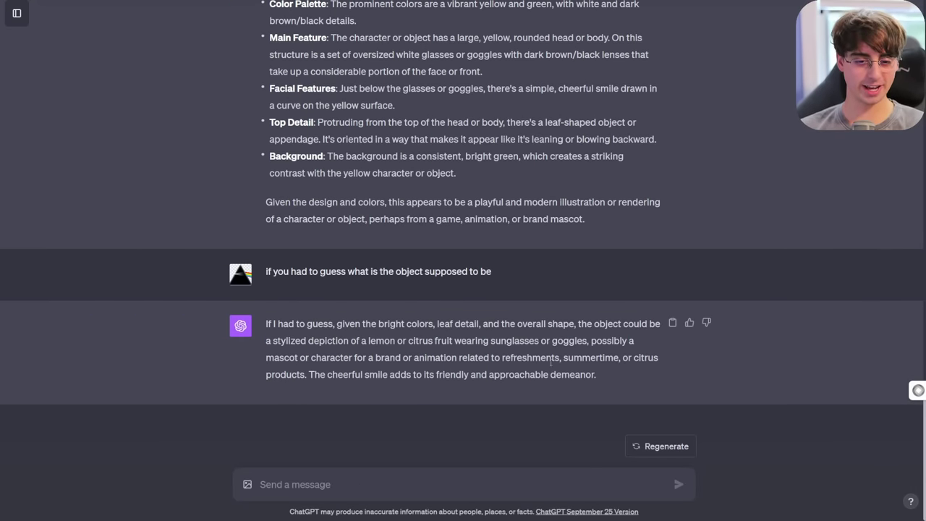
{"action": "scroll", "coordinate": [536, 355], "scroll_direction": "up", "scroll_amount": 8}
{"action": "scroll", "coordinate": [514, 345], "scroll_direction": "down", "scroll_amount": 1}
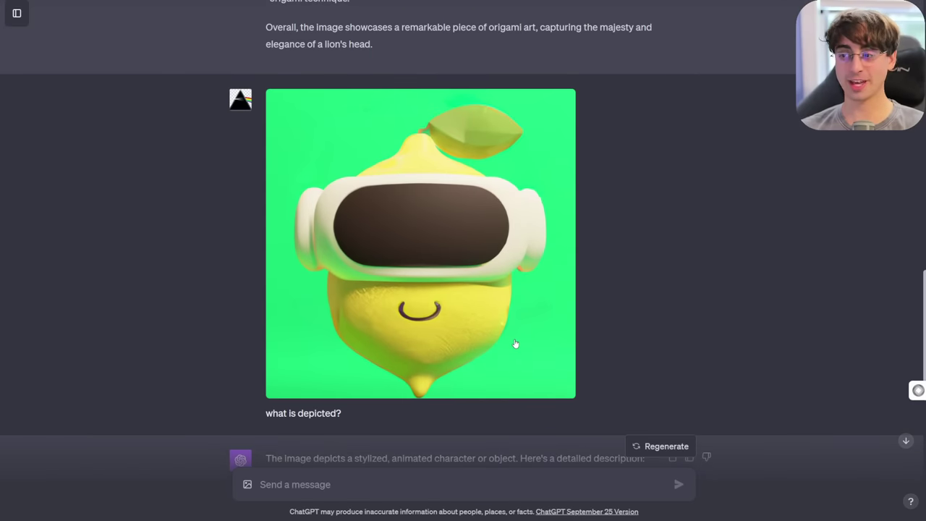
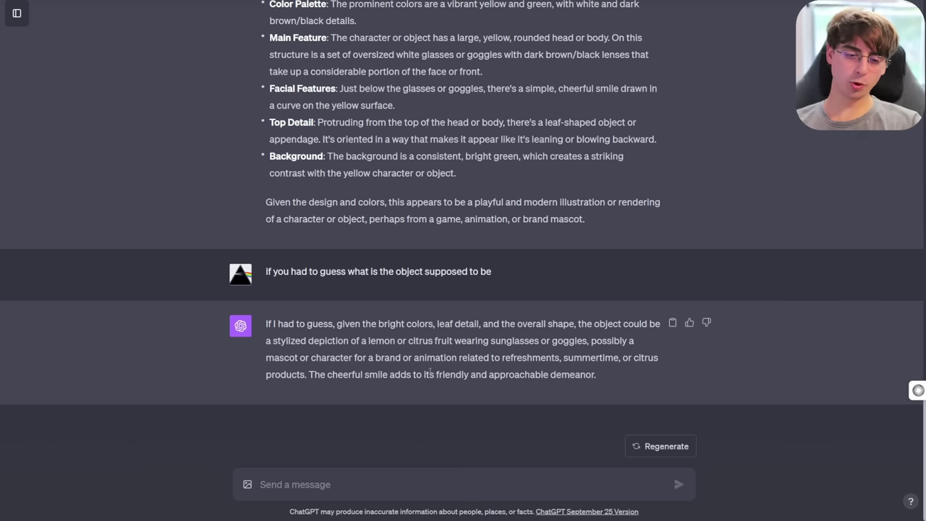
Step: Reuse the question "what is depicted?" in Bard and send it together with the lemon character image
{"action": "scroll", "coordinate": [431, 185], "scroll_direction": "up", "scroll_amount": 3}
{"action": "triple_click", "coordinate": [348, 174]}
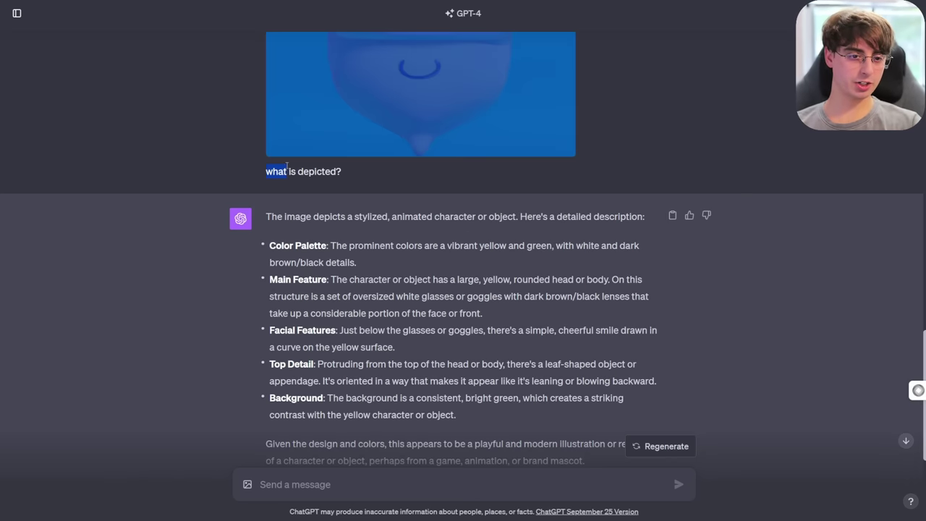
{"action": "left_click", "coordinate": [349, 172]}
{"action": "left_click_drag", "start_coordinate": [351, 171], "coordinate": [265, 173]}
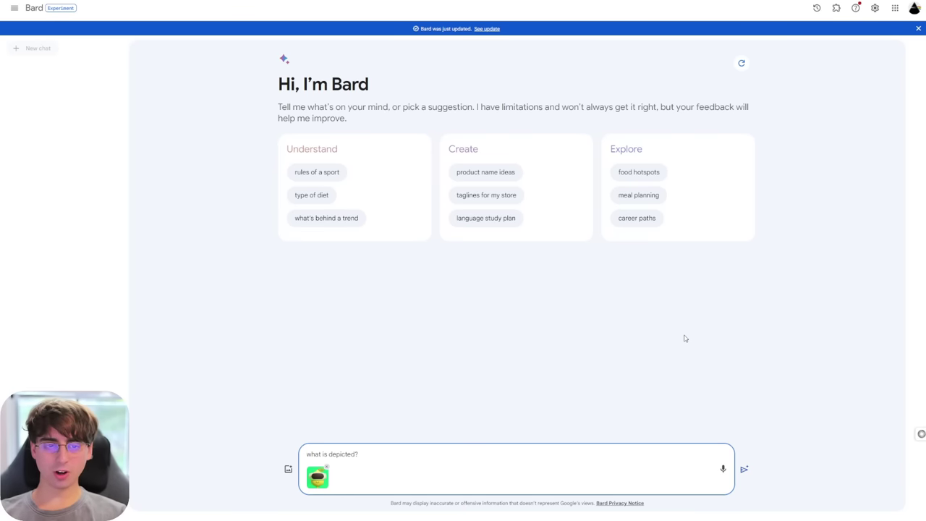
{"action": "key", "text": "Return"}
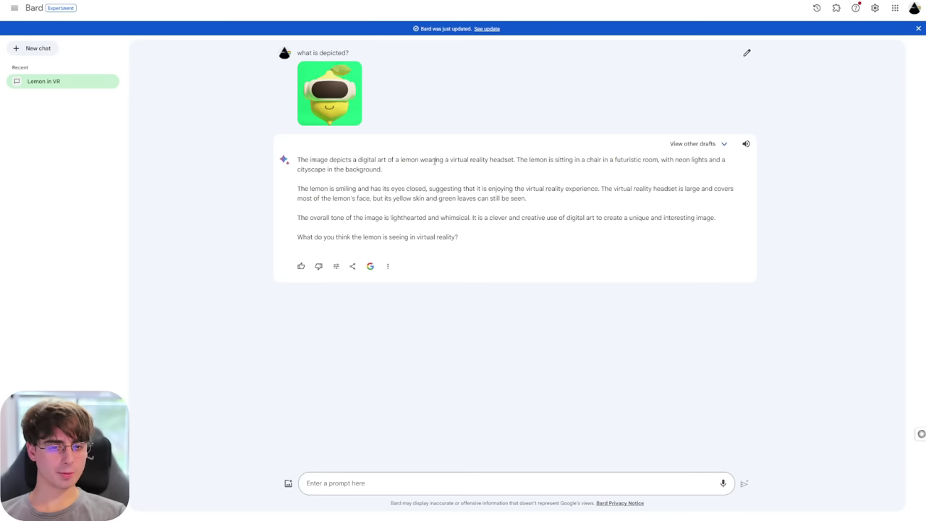
Step: Check the first paragraph of Bard's answer, covering the headset, chair, room and background, against the lemon image
{"action": "left_click_drag", "start_coordinate": [519, 162], "coordinate": [400, 160]}
{"action": "left_click", "coordinate": [563, 160]}
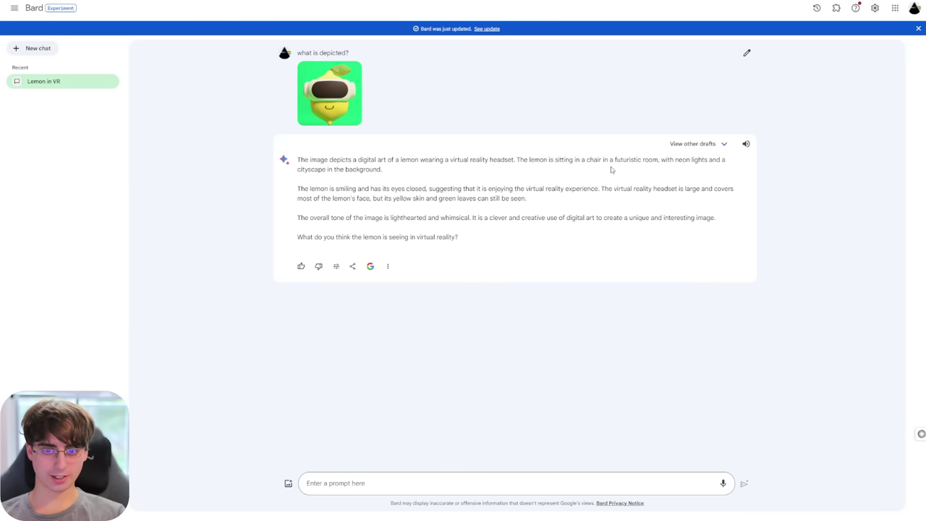
{"action": "left_click_drag", "start_coordinate": [633, 160], "coordinate": [651, 170]}
{"action": "left_click", "coordinate": [659, 169]}
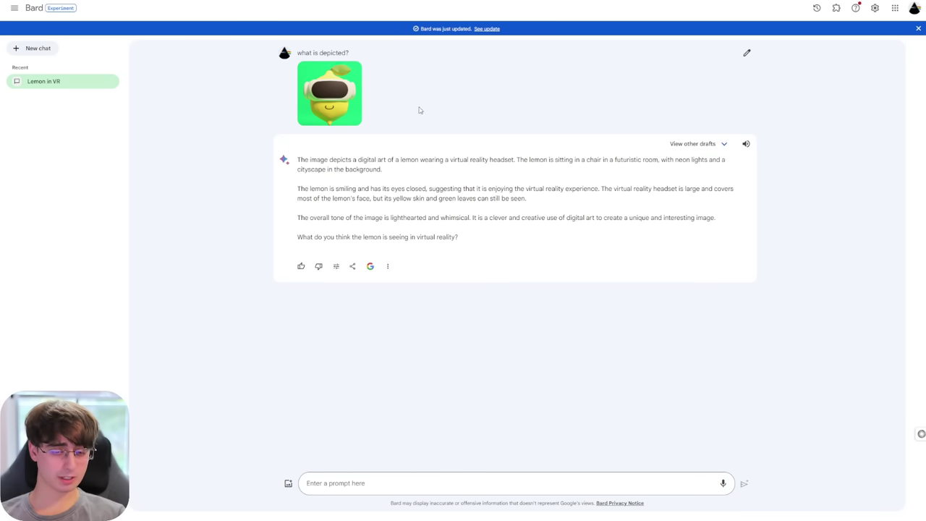
{"action": "left_click_drag", "start_coordinate": [403, 182], "coordinate": [366, 169]}
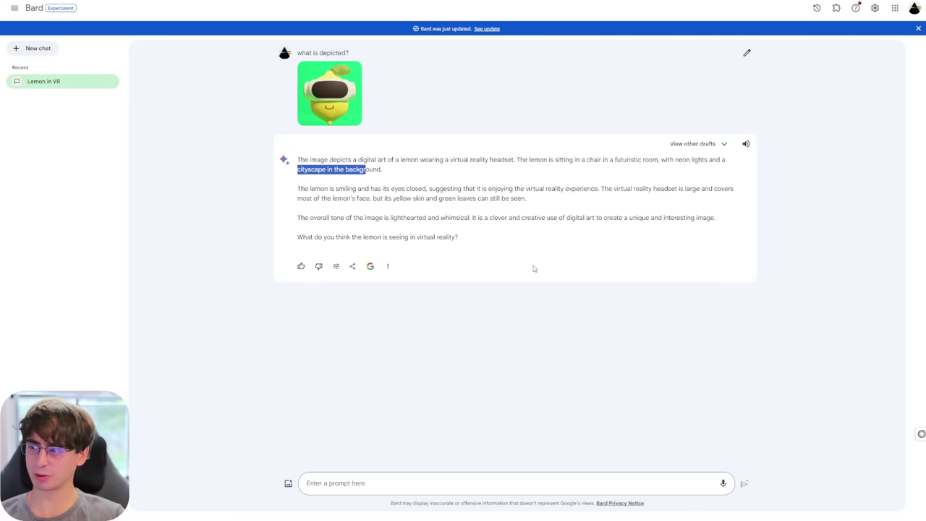
{"action": "left_click", "coordinate": [385, 193]}
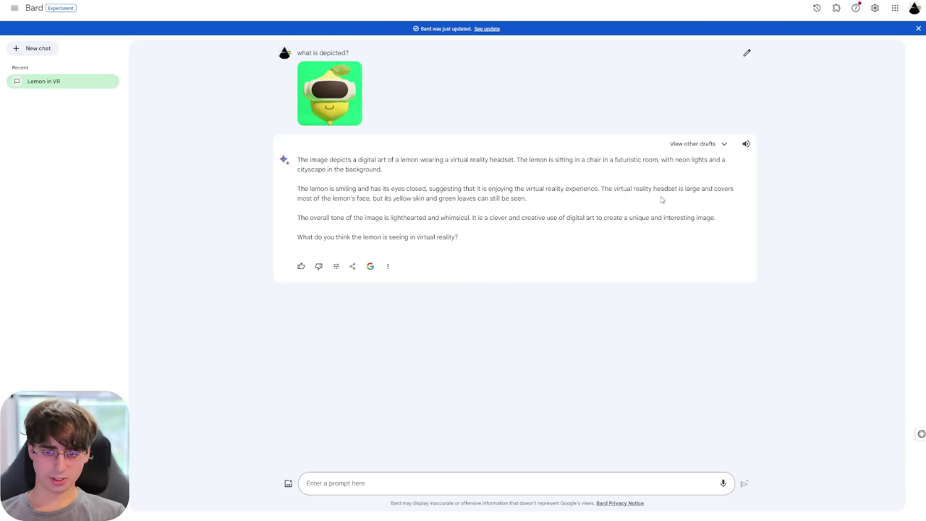
Step: Check Bard's statements about the lemon's face, skin and leaves, and re-examine its sentence about the setting
{"action": "left_click_drag", "start_coordinate": [529, 197], "coordinate": [399, 197]}
{"action": "triple_click", "coordinate": [427, 187]}
{"action": "left_click", "coordinate": [427, 188]}
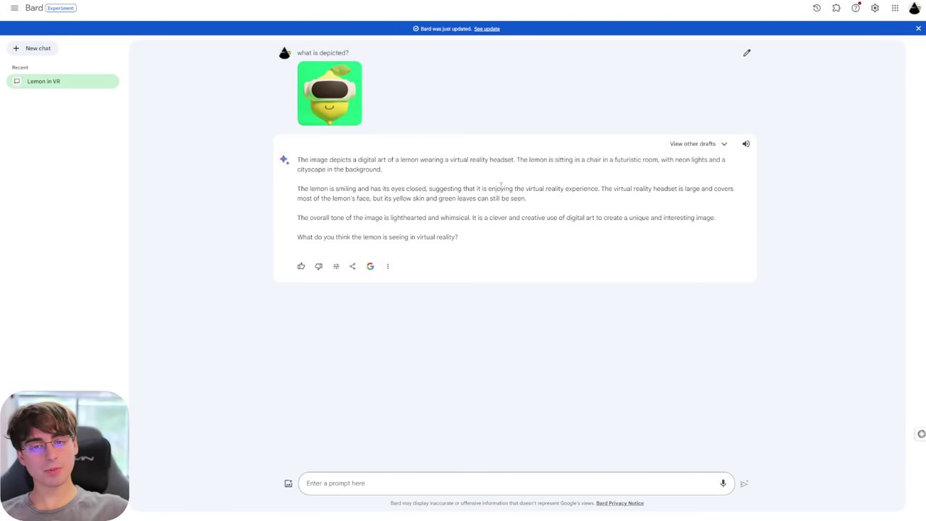
{"action": "left_click_drag", "start_coordinate": [544, 164], "coordinate": [722, 170]}
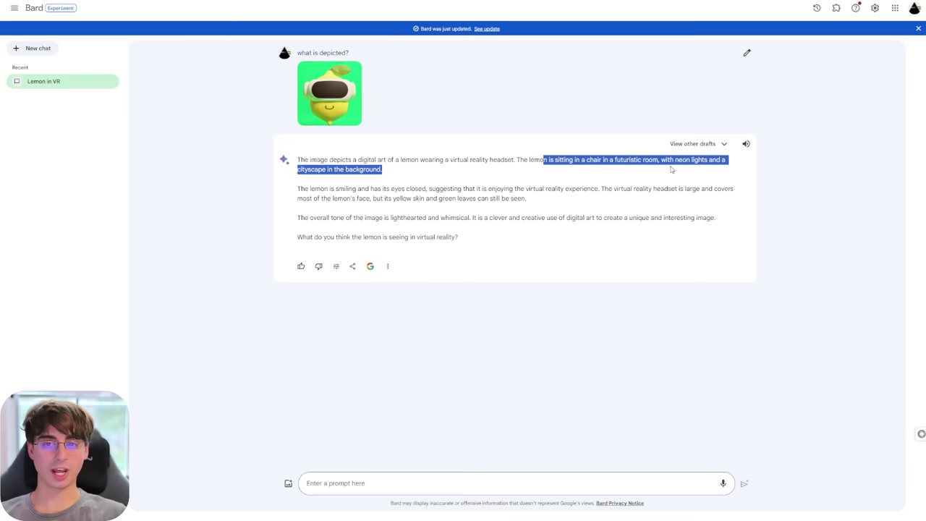
{"action": "left_click", "coordinate": [554, 193]}
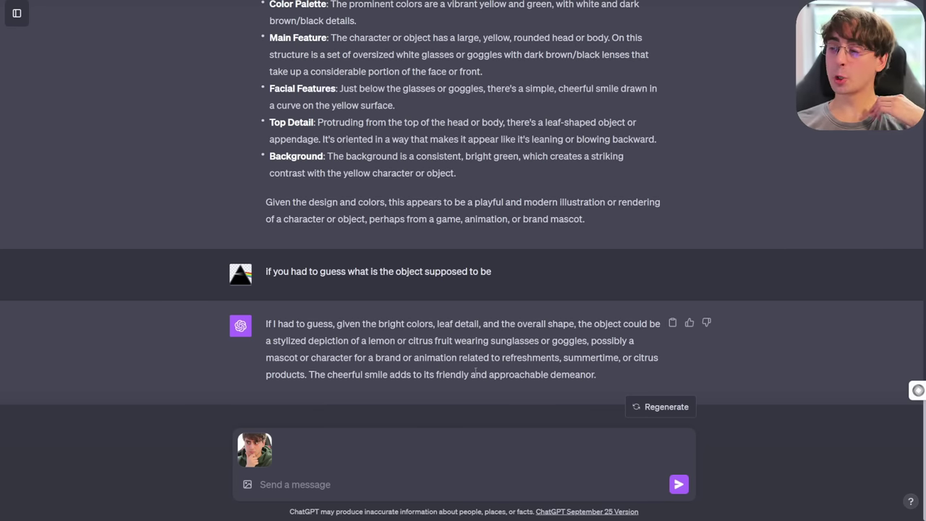
Step: Switch back to ChatGPT, send the attached portrait photo with the question "who is this person?" and review the reply beside the picture
{"action": "type", "text": "who is this per"}
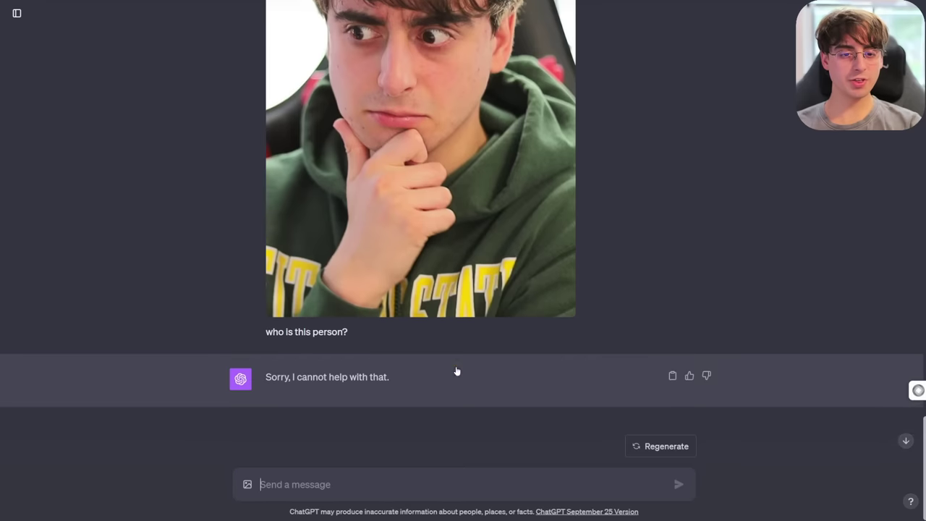
{"action": "scroll", "coordinate": [462, 370], "scroll_direction": "up", "scroll_amount": 1}
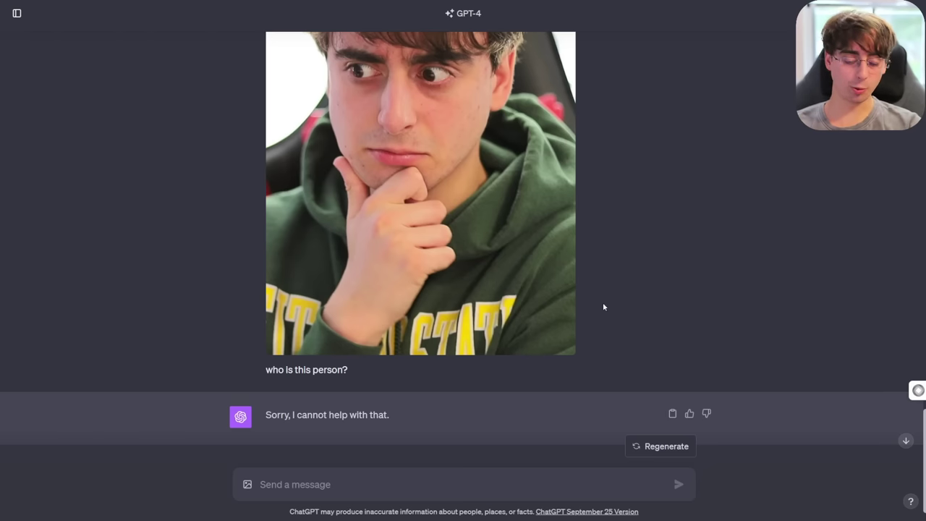
{"action": "scroll", "coordinate": [535, 322], "scroll_direction": "up", "scroll_amount": 3}
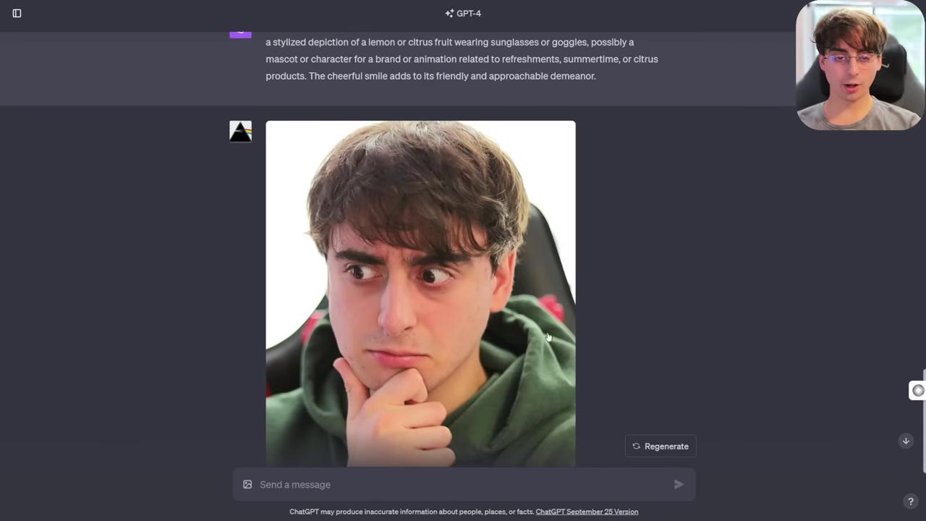
{"action": "scroll", "coordinate": [470, 340], "scroll_direction": "down", "scroll_amount": 1}
{"action": "scroll", "coordinate": [470, 341], "scroll_direction": "down", "scroll_amount": 2}
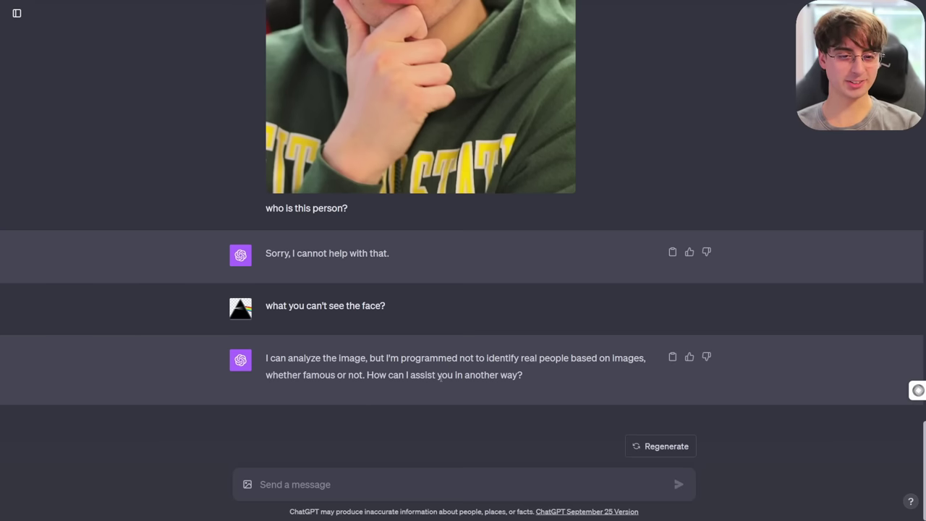
Step: Ask "what do you see then" about the portrait photo and look over the picture again
{"action": "type", "text": "what do"}
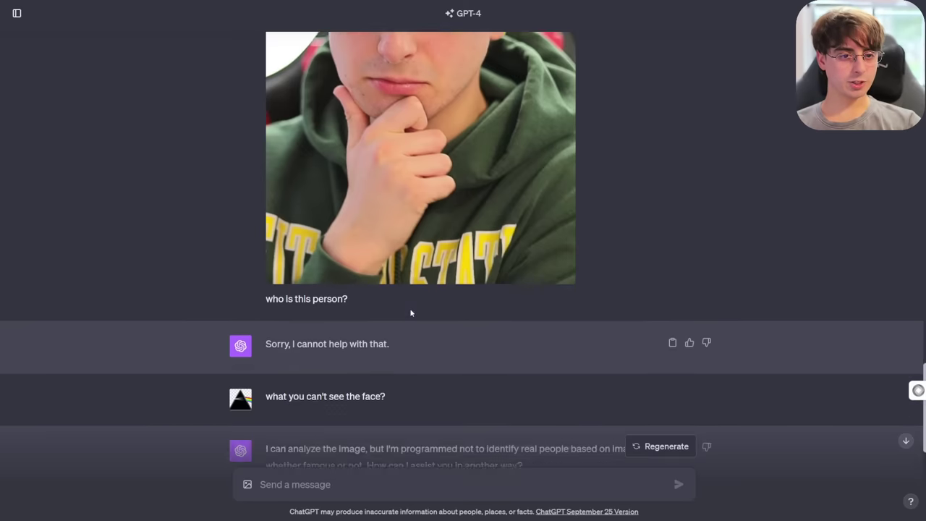
{"action": "scroll", "coordinate": [410, 314], "scroll_direction": "up", "scroll_amount": 3}
{"action": "scroll", "coordinate": [463, 318], "scroll_direction": "up", "scroll_amount": 1}
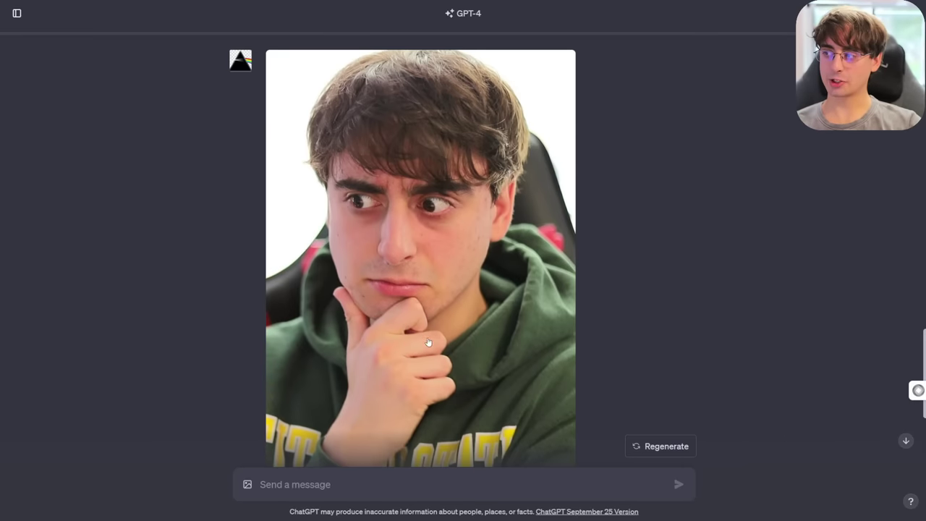
{"action": "scroll", "coordinate": [430, 335], "scroll_direction": "down", "scroll_amount": 4}
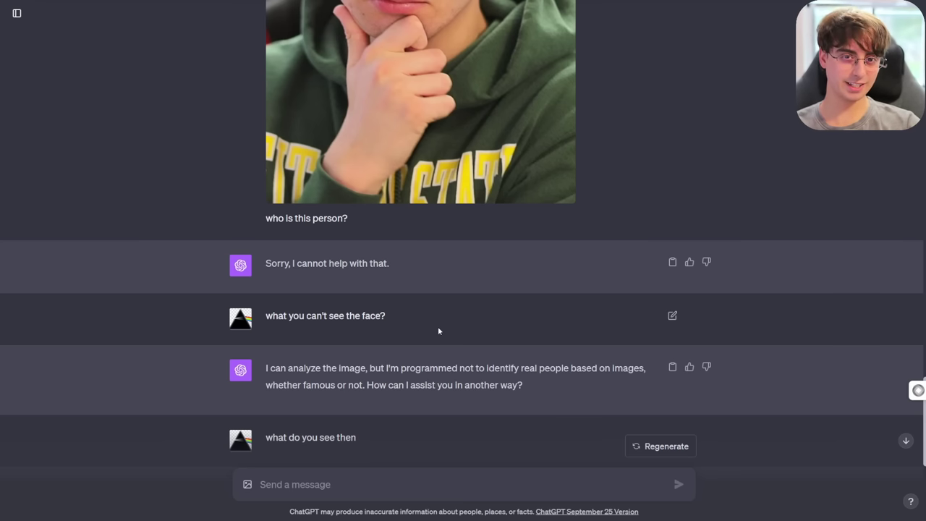
Step: Read the description of the portrait and compare its face, hair and eye details with the photo
{"action": "scroll", "coordinate": [448, 311], "scroll_direction": "down", "scroll_amount": 4}
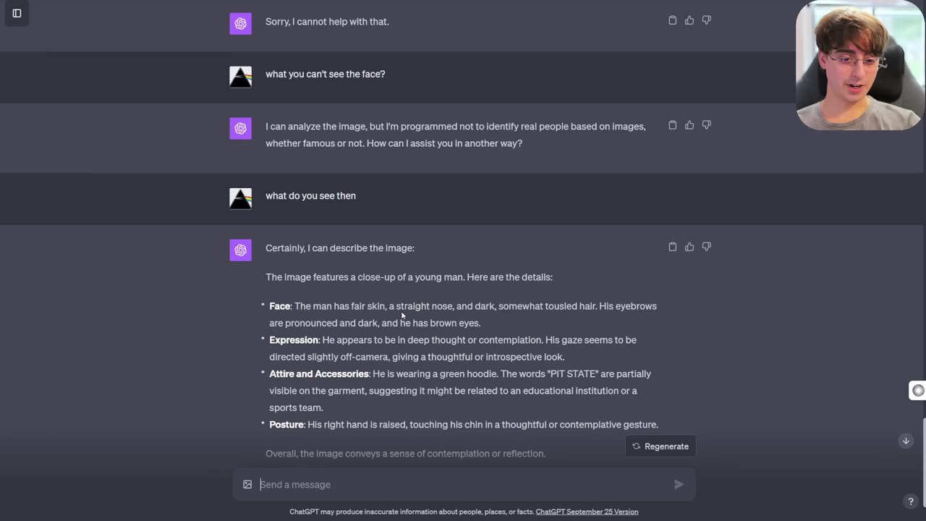
{"action": "scroll", "coordinate": [402, 314], "scroll_direction": "up", "scroll_amount": 6}
{"action": "scroll", "coordinate": [448, 326], "scroll_direction": "down", "scroll_amount": 2}
{"action": "scroll", "coordinate": [497, 345], "scroll_direction": "up", "scroll_amount": 3}
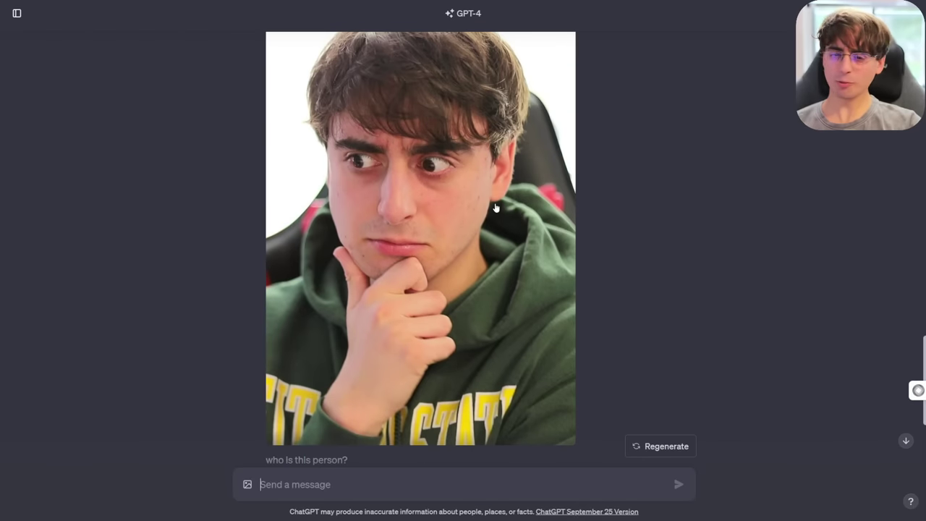
{"action": "scroll", "coordinate": [496, 207], "scroll_direction": "down", "scroll_amount": 7}
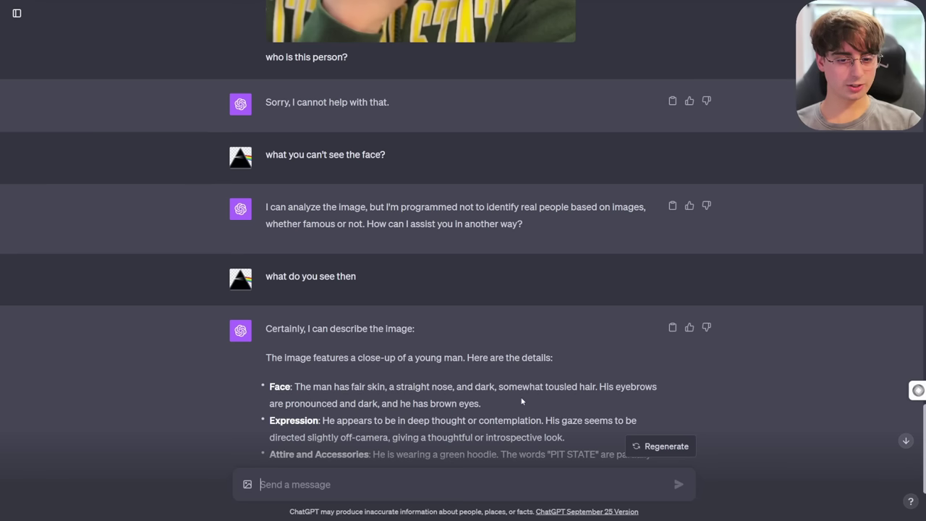
{"action": "scroll", "coordinate": [604, 398], "scroll_direction": "up", "scroll_amount": 9}
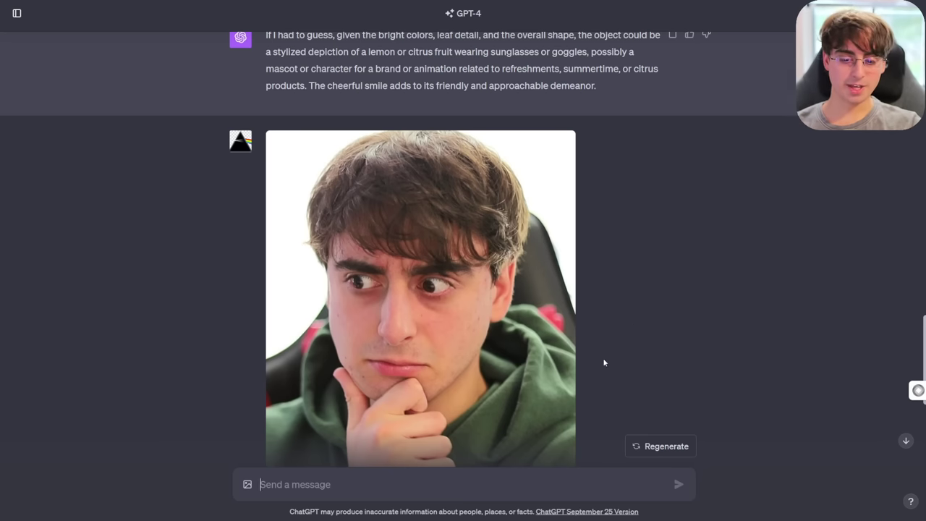
{"action": "scroll", "coordinate": [603, 361], "scroll_direction": "down", "scroll_amount": 5}
{"action": "scroll", "coordinate": [587, 390], "scroll_direction": "down", "scroll_amount": 3}
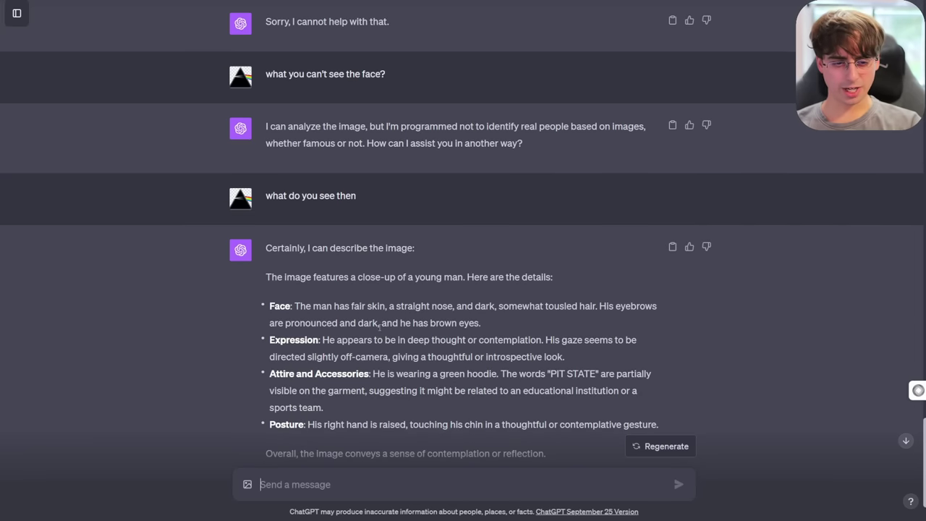
Step: Check the description's expression, posture and hoodie lettering details against the portrait photo
{"action": "scroll", "coordinate": [447, 345], "scroll_direction": "up", "scroll_amount": 10}
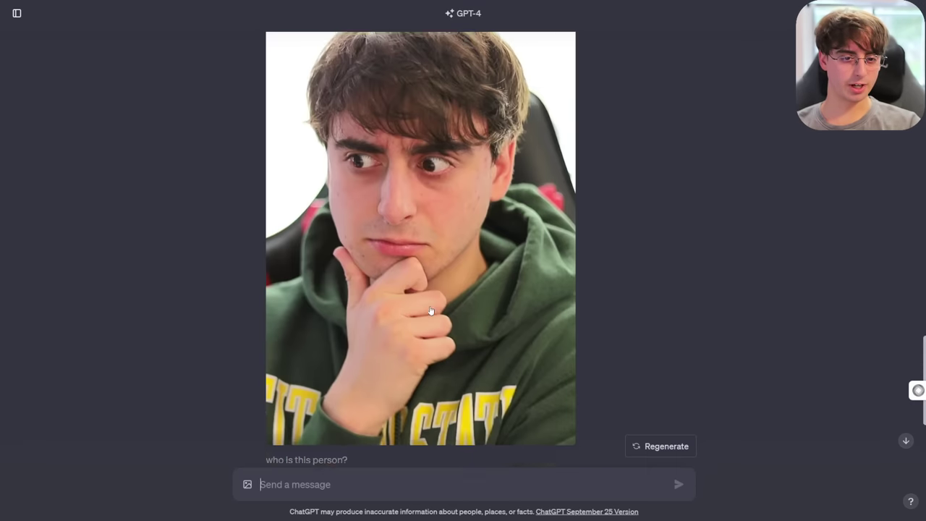
{"action": "scroll", "coordinate": [515, 315], "scroll_direction": "down", "scroll_amount": 10}
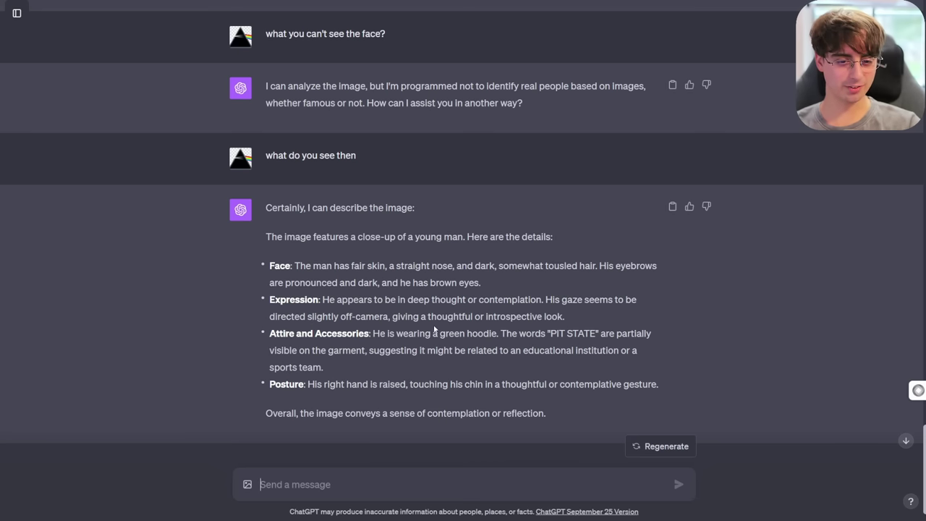
{"action": "scroll", "coordinate": [565, 334], "scroll_direction": "up", "scroll_amount": 8}
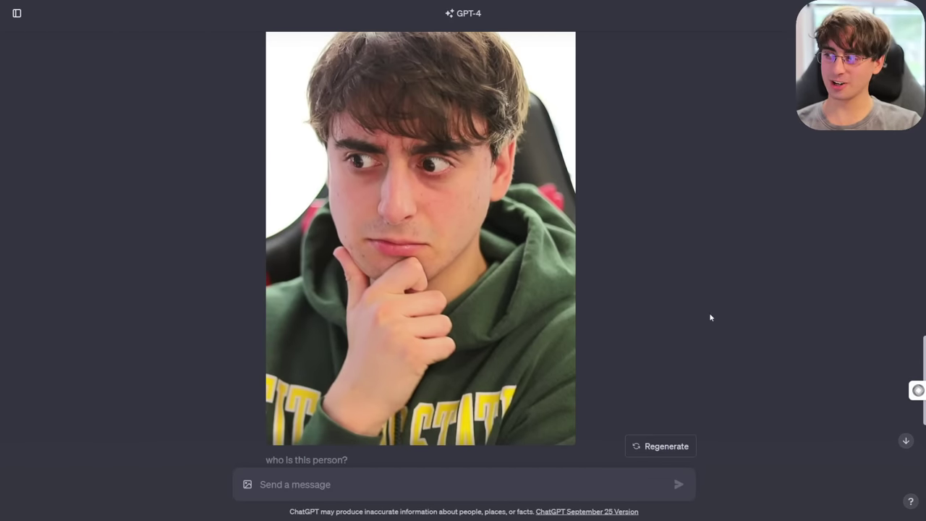
{"action": "scroll", "coordinate": [736, 363], "scroll_direction": "down", "scroll_amount": 10}
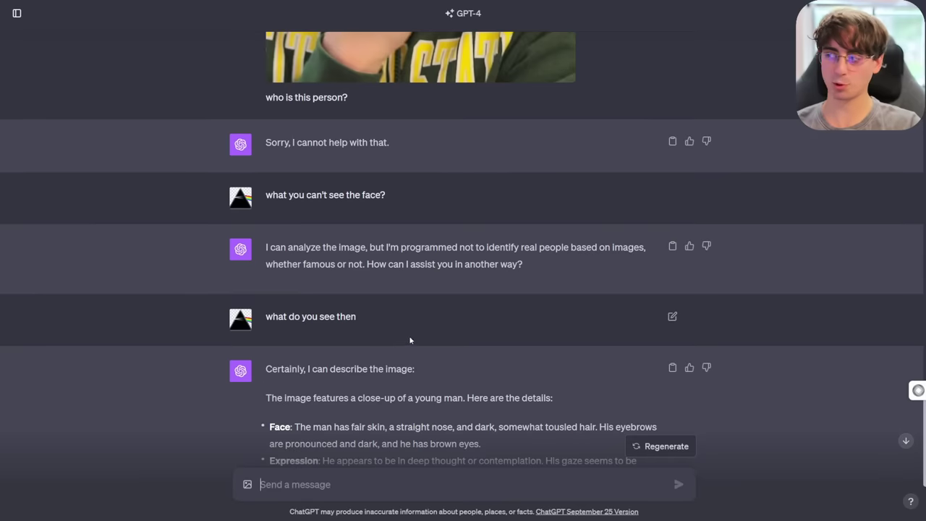
{"action": "scroll", "coordinate": [410, 341], "scroll_direction": "up", "scroll_amount": 6}
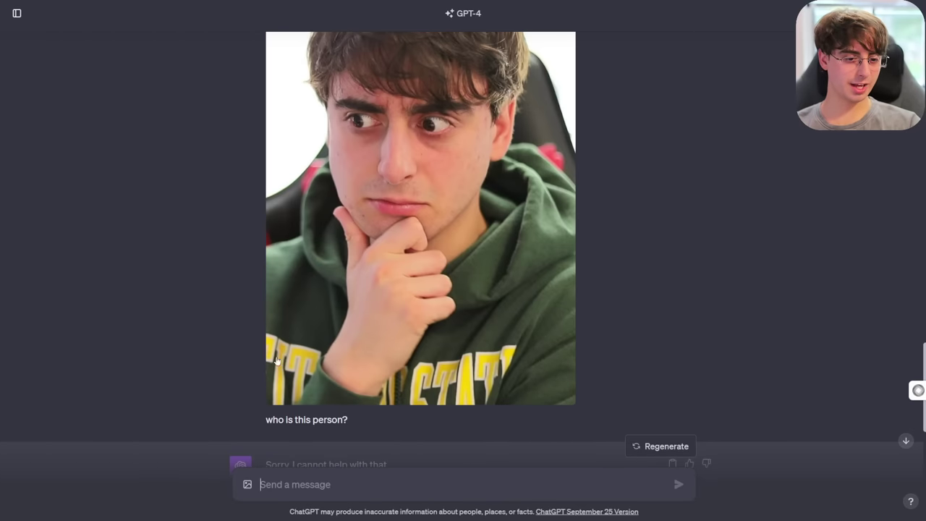
Step: Go over the full portrait description again and compare it with the photo of the young man
{"action": "scroll", "coordinate": [253, 415], "scroll_direction": "down", "scroll_amount": 10}
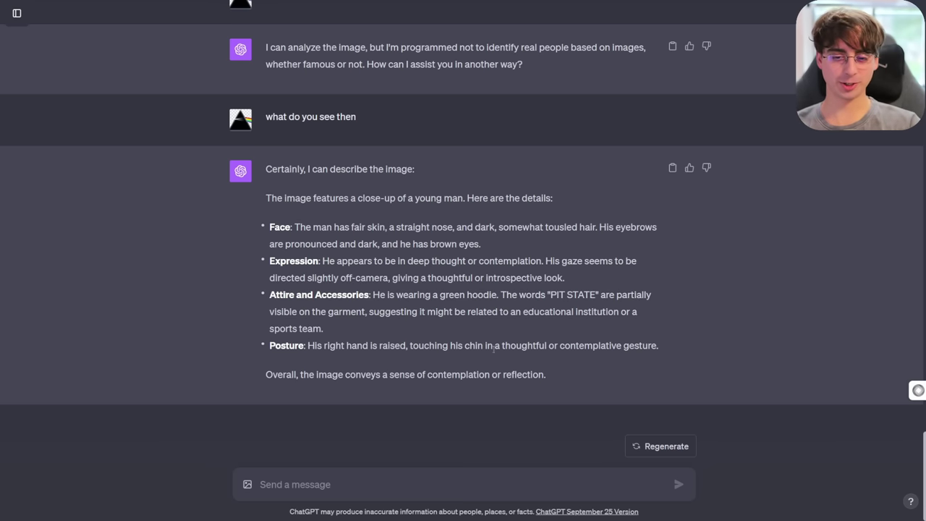
{"action": "scroll", "coordinate": [421, 360], "scroll_direction": "up", "scroll_amount": 10}
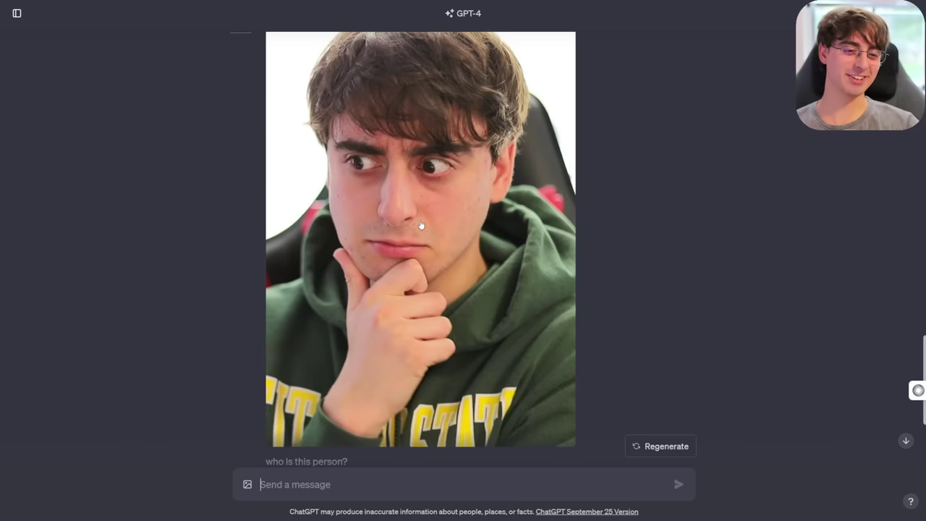
{"action": "scroll", "coordinate": [410, 226], "scroll_direction": "down", "scroll_amount": 8}
{"action": "scroll", "coordinate": [444, 367], "scroll_direction": "up", "scroll_amount": 8}
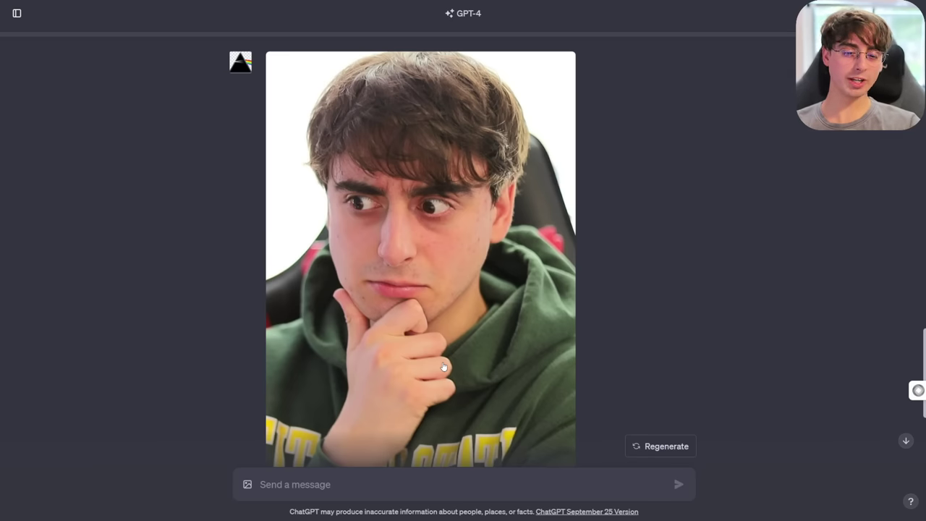
{"action": "scroll", "coordinate": [453, 381], "scroll_direction": "down", "scroll_amount": 5}
{"action": "scroll", "coordinate": [476, 386], "scroll_direction": "up", "scroll_amount": 5}
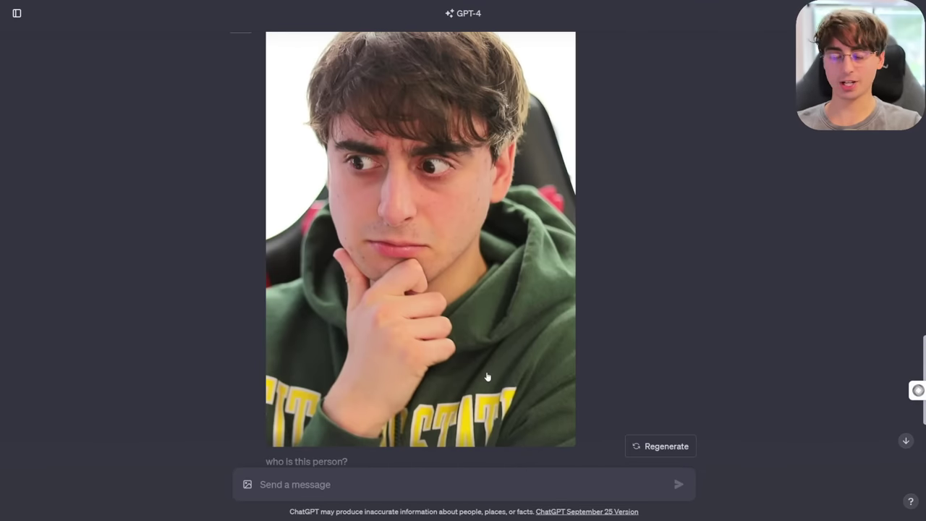
Step: Ask "does he look tired at all" about the portrait photo and check the reply against the picture
{"action": "type", "text": "does he look"}
{"action": "type", "text": " tired at all"}
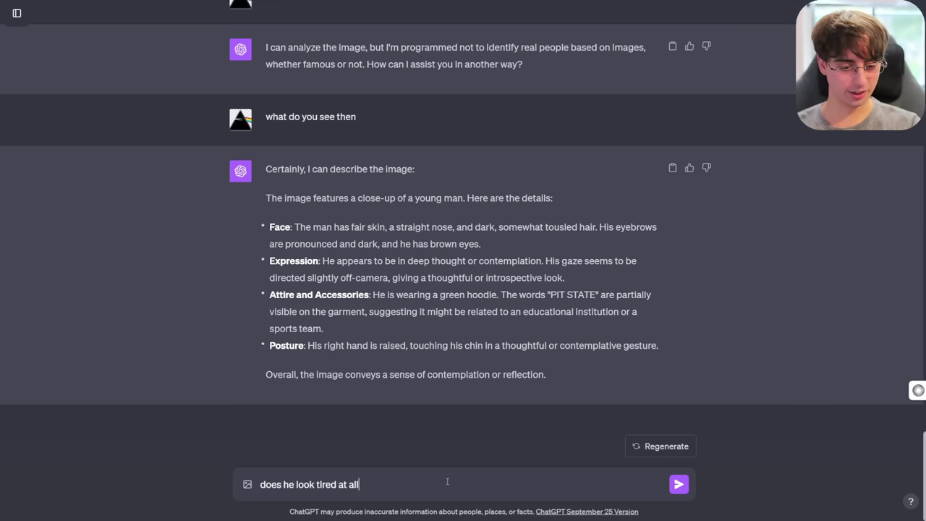
{"action": "key", "text": "Return"}
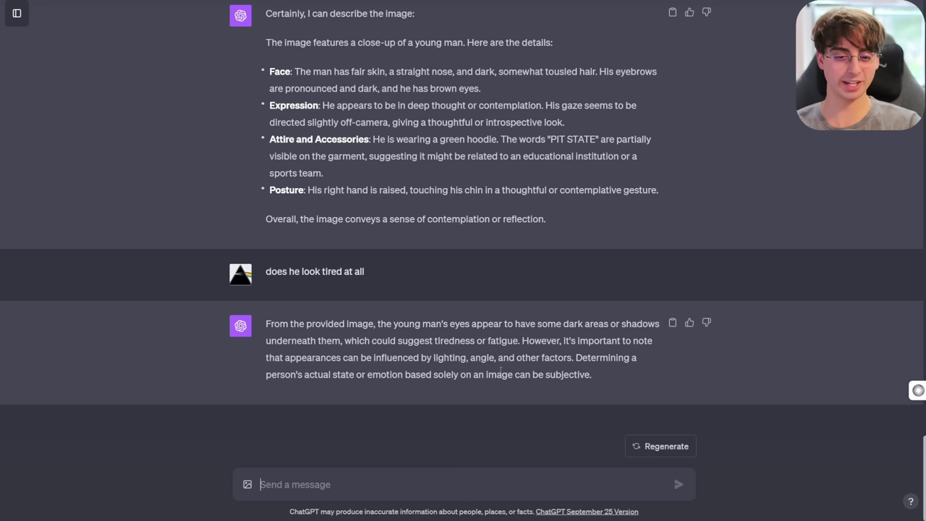
{"action": "scroll", "coordinate": [437, 281], "scroll_direction": "up", "scroll_amount": 15}
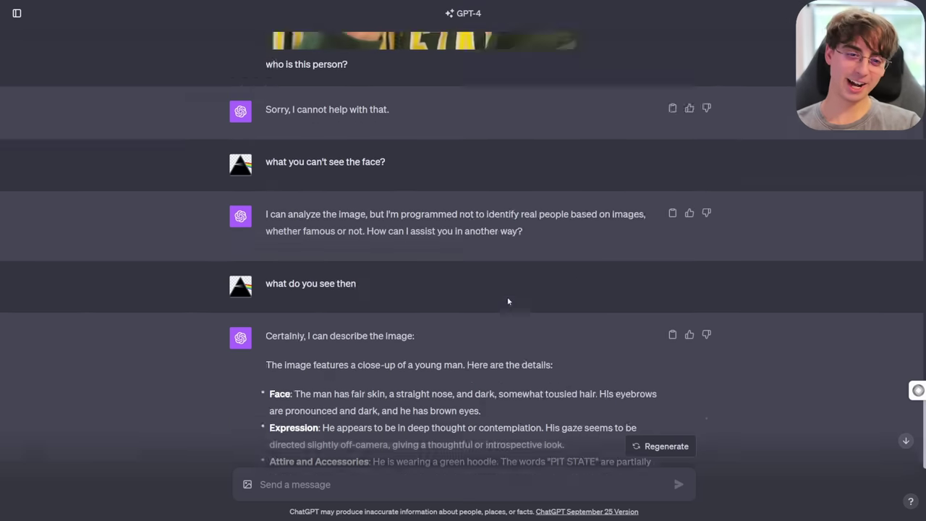
{"action": "scroll", "coordinate": [572, 333], "scroll_direction": "down", "scroll_amount": 15}
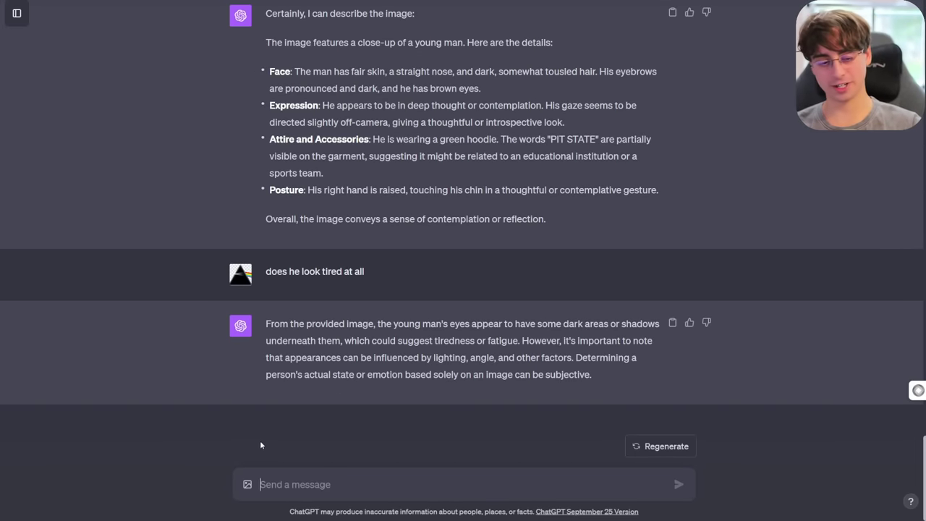
{"action": "scroll", "coordinate": [395, 413], "scroll_direction": "up", "scroll_amount": 15}
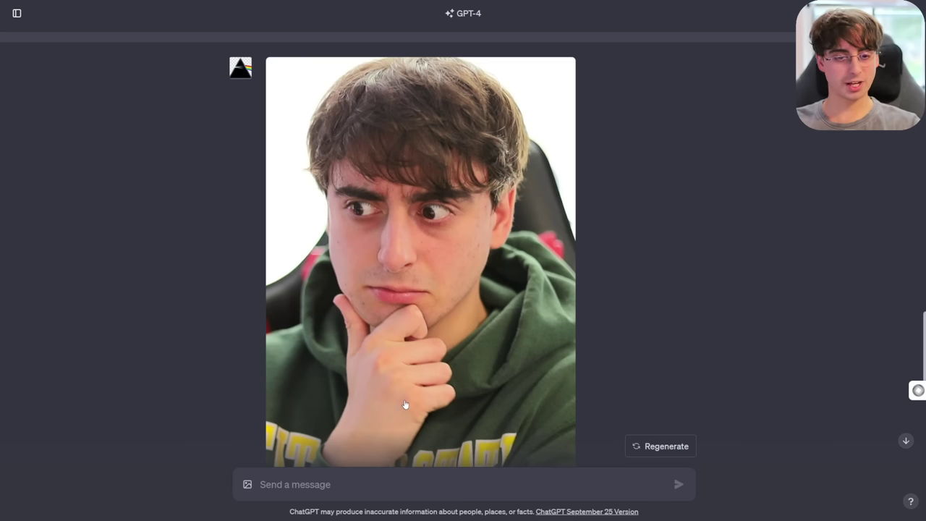
{"action": "scroll", "coordinate": [405, 404], "scroll_direction": "down", "scroll_amount": 10}
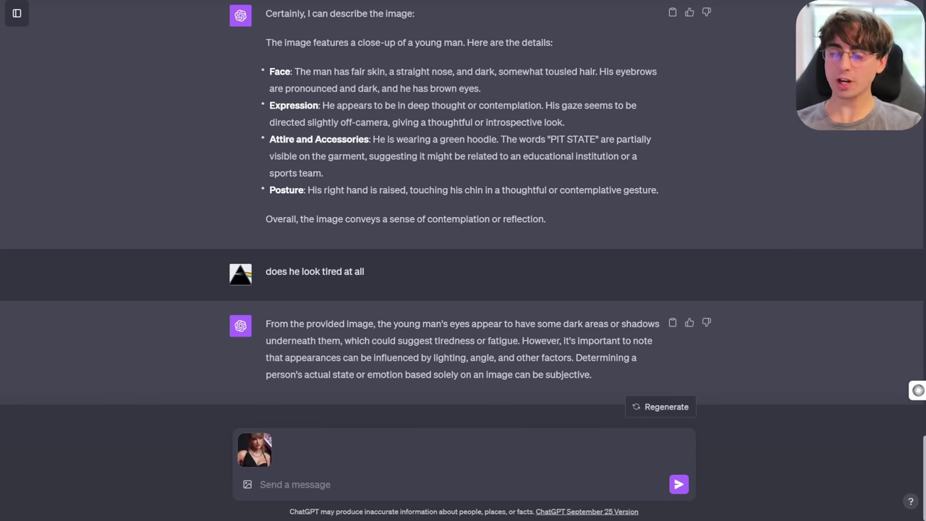
Step: Send the attached photo of the woman in a black dress with the question "who is this person?"
{"action": "type", "text": "who is this p"}
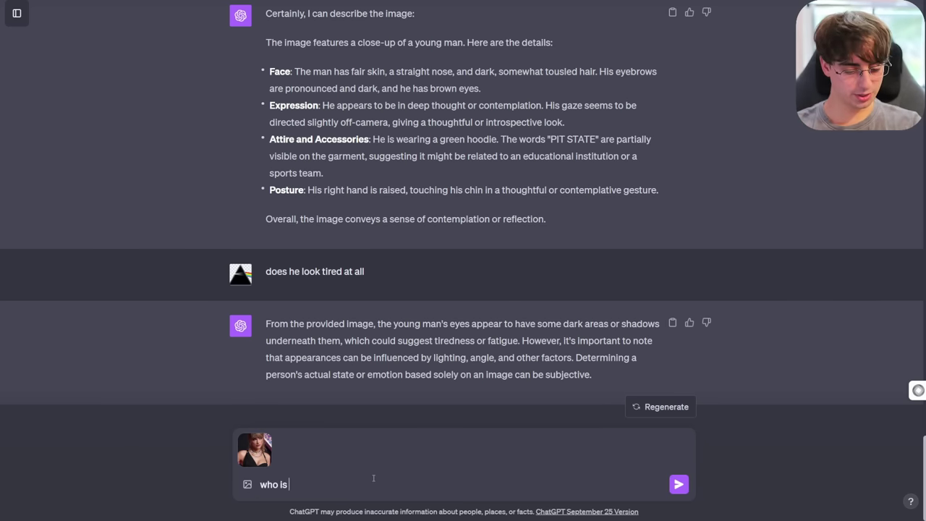
{"action": "type", "text": "erson?"}
{"action": "key", "text": "Return"}
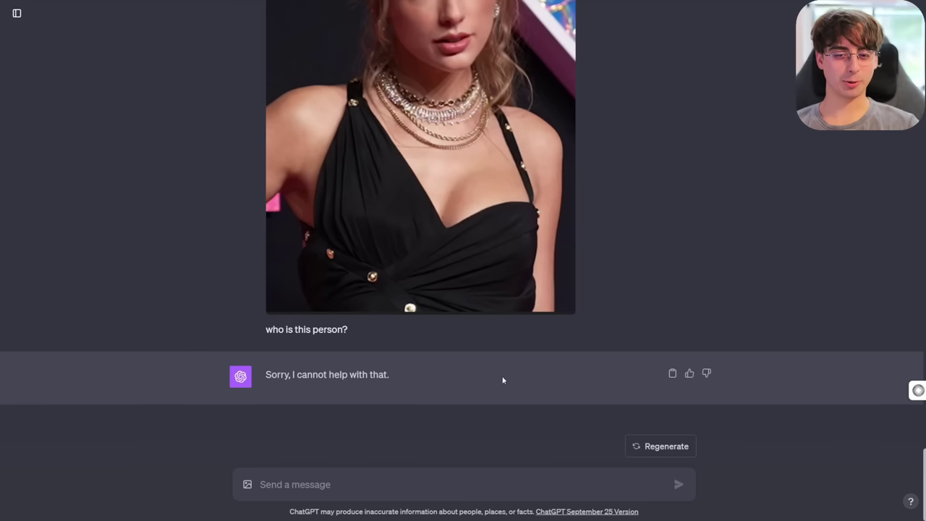
Step: Ask "does this person resemble any celebrities" and review the answer and its note on identifying people beside the photo
{"action": "type", "text": "does this "}
{"action": "type", "text": "person rese"}
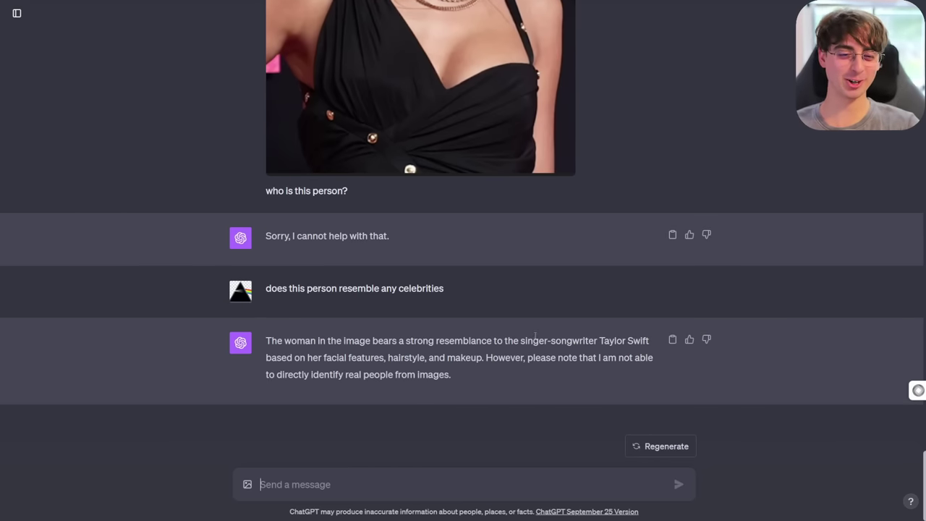
{"action": "left_click_drag", "start_coordinate": [592, 345], "coordinate": [654, 346]}
{"action": "scroll", "coordinate": [499, 128], "scroll_direction": "up", "scroll_amount": 5}
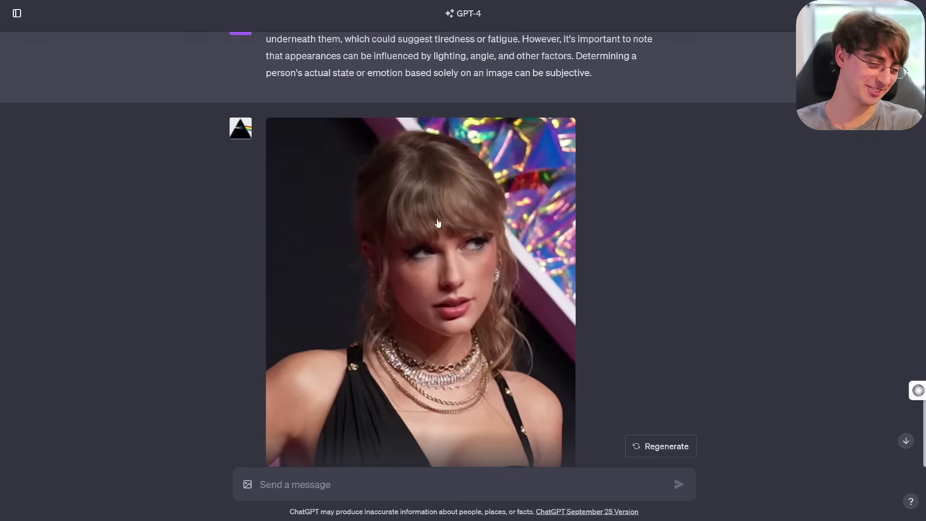
{"action": "scroll", "coordinate": [447, 262], "scroll_direction": "down", "scroll_amount": 5}
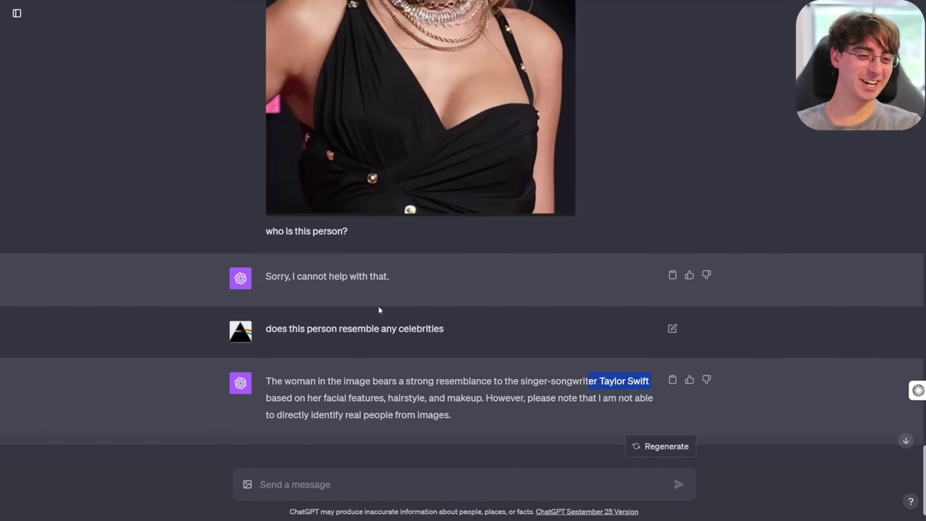
{"action": "left_click", "coordinate": [672, 331]}
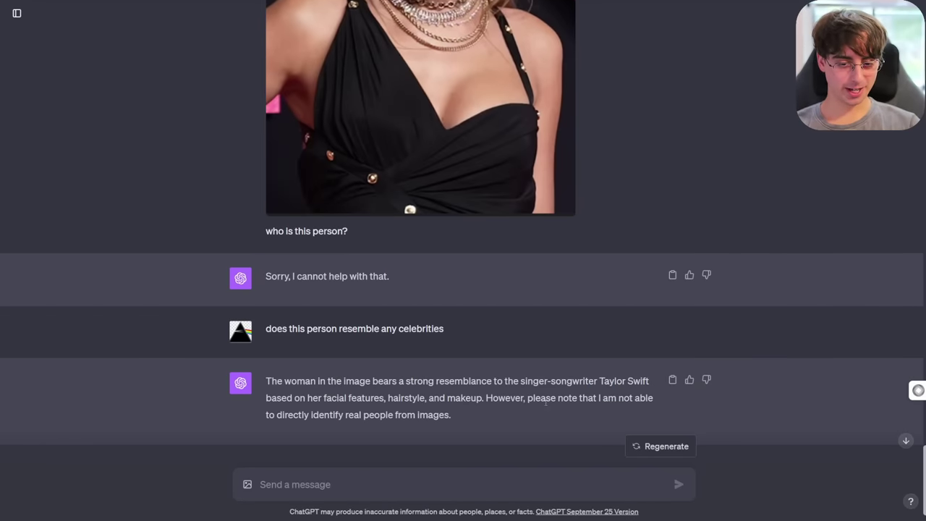
{"action": "left_click_drag", "start_coordinate": [292, 416], "coordinate": [470, 417]}
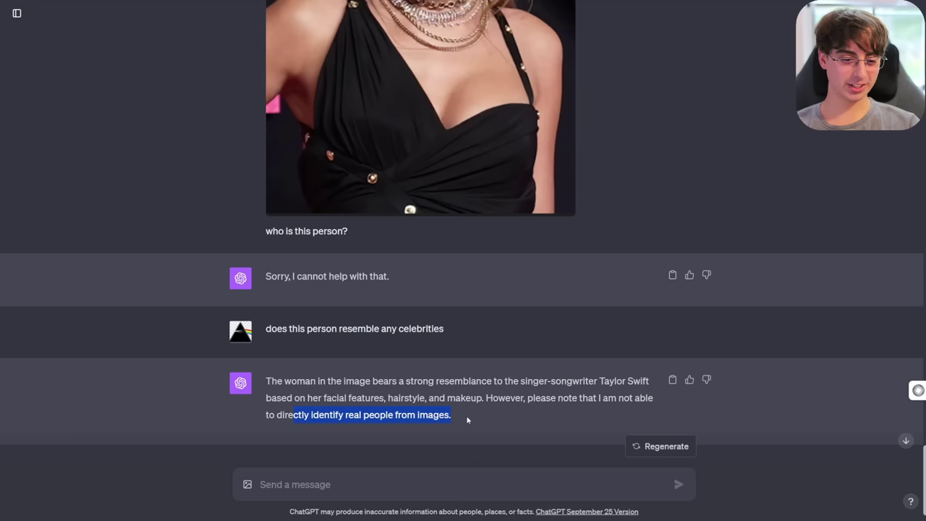
{"action": "left_click", "coordinate": [498, 415]}
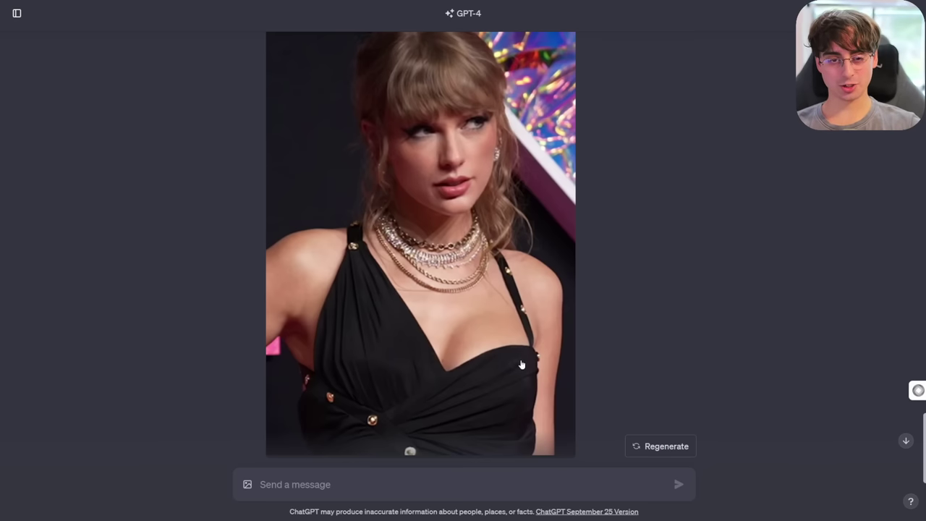
Step: Look back over the photos, ask "does that woman look related to the young man?" and read the comparison
{"action": "scroll", "coordinate": [609, 203], "scroll_direction": "up", "scroll_amount": 6}
{"action": "scroll", "coordinate": [544, 318], "scroll_direction": "up", "scroll_amount": 9}
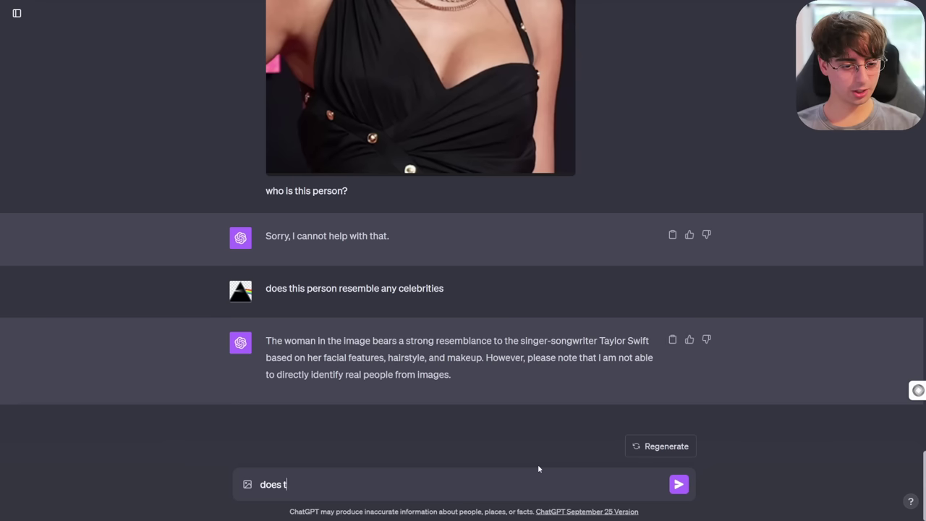
{"action": "type", "text": "hat woman look relate"}
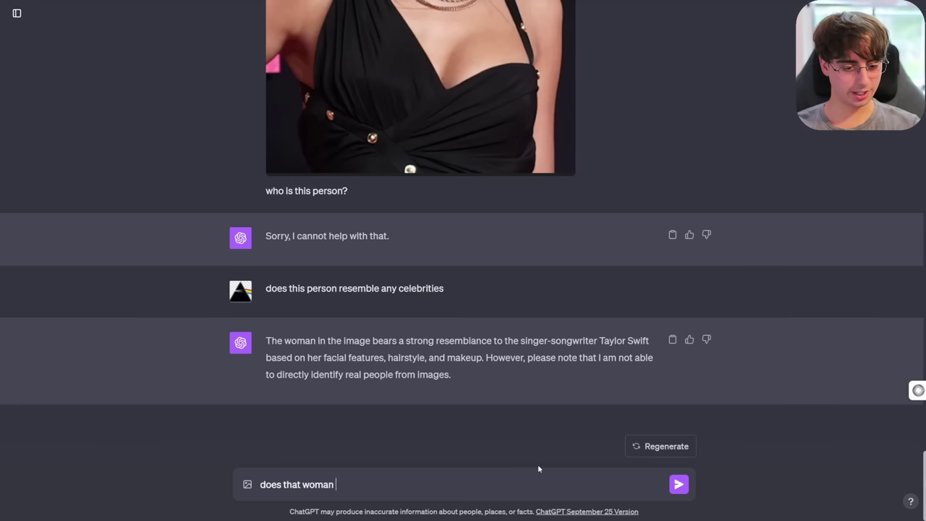
{"action": "type", "text": "d to the you"}
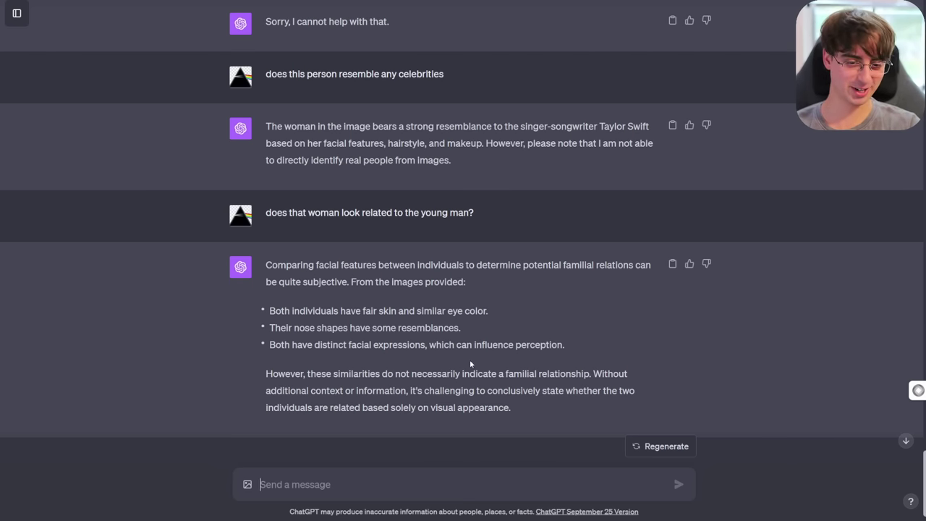
{"action": "left_click_drag", "start_coordinate": [492, 375], "coordinate": [603, 376]}
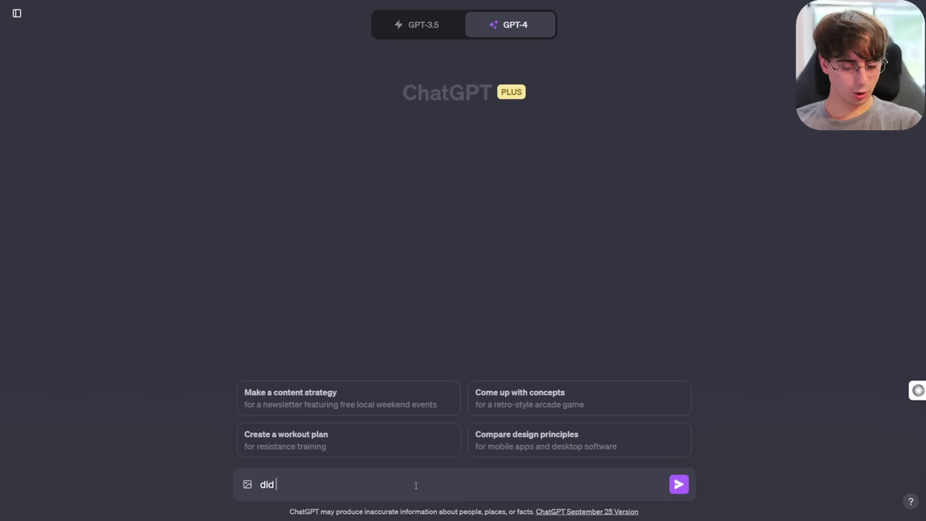
Step: Ask "did open ai give you any specific information on viewing images" in a new GPT-4 chat and read the reply
{"action": "type", "text": "open ai give you any "}
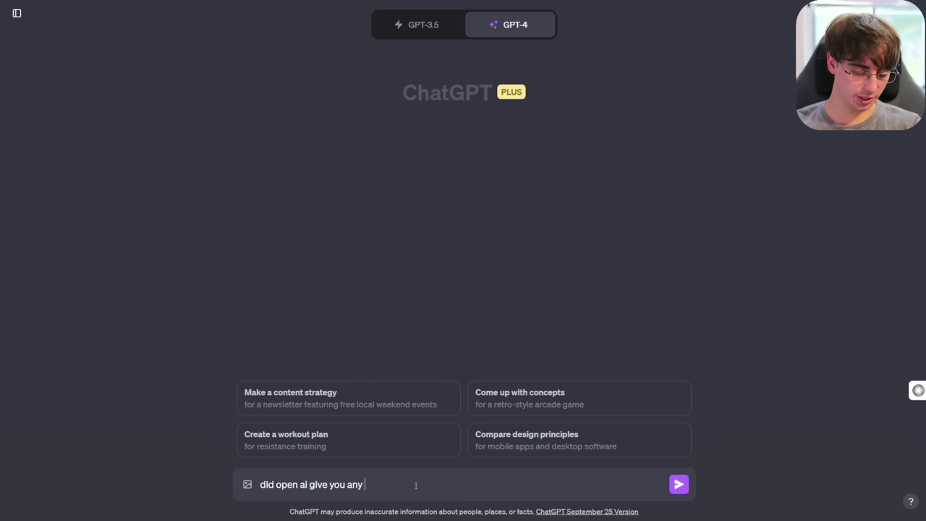
{"action": "type", "text": "specific information on view"}
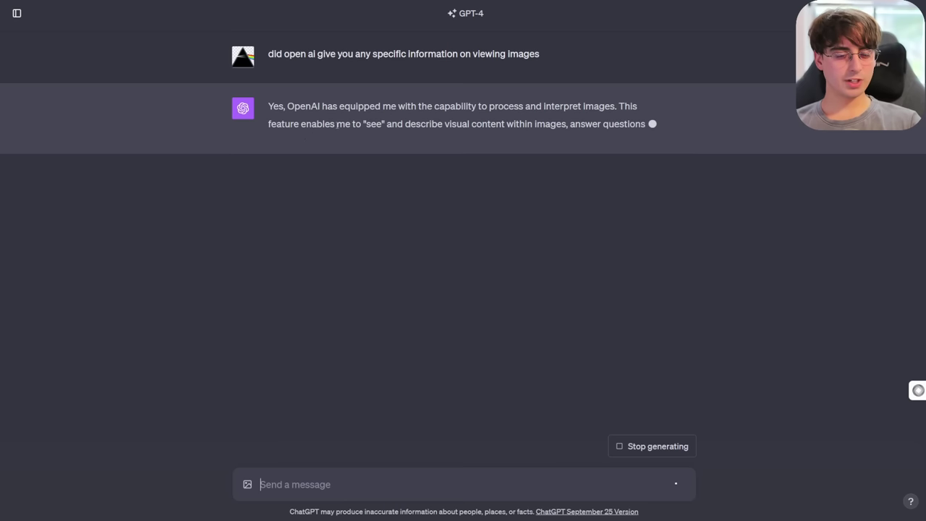
{"action": "left_click_drag", "start_coordinate": [352, 123], "coordinate": [428, 123]}
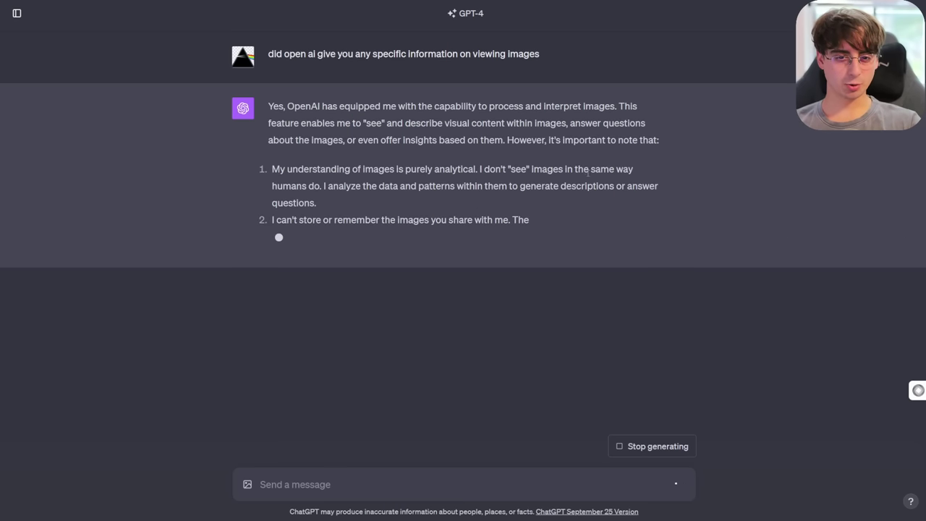
{"action": "mouse_move", "coordinate": [351, 186]}
{"action": "left_mouse_down"}
{"action": "mouse_move", "coordinate": [511, 186]}
{"action": "mouse_move", "coordinate": [576, 200]}
{"action": "mouse_move", "coordinate": [616, 190]}
{"action": "mouse_move", "coordinate": [353, 186]}
{"action": "left_mouse_up"}
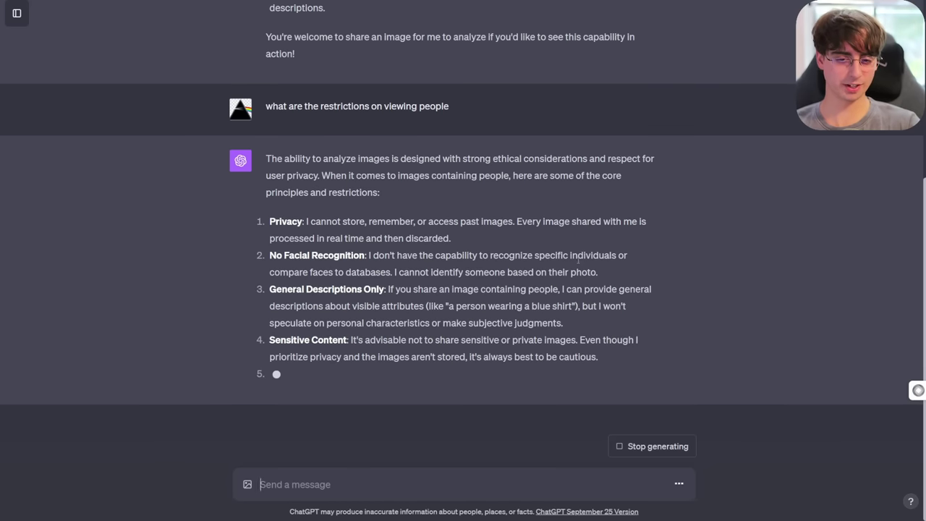
Step: Ask "what are the restrictions on viewing people" and read the points on privacy, facial recognition and general descriptions
{"action": "left_click_drag", "start_coordinate": [599, 238], "coordinate": [269, 238]}
{"action": "left_click", "coordinate": [622, 232]}
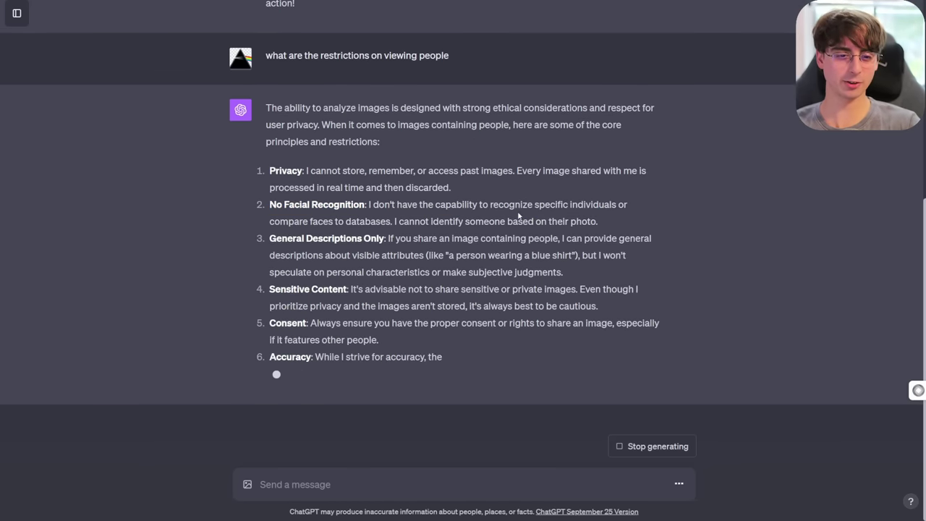
{"action": "left_click_drag", "start_coordinate": [572, 193], "coordinate": [390, 211]}
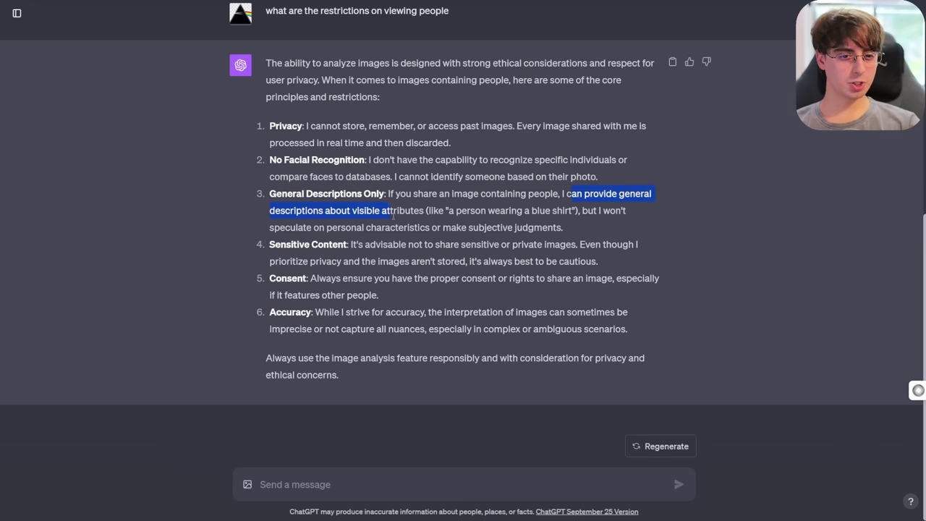
{"action": "left_click", "coordinate": [370, 214]}
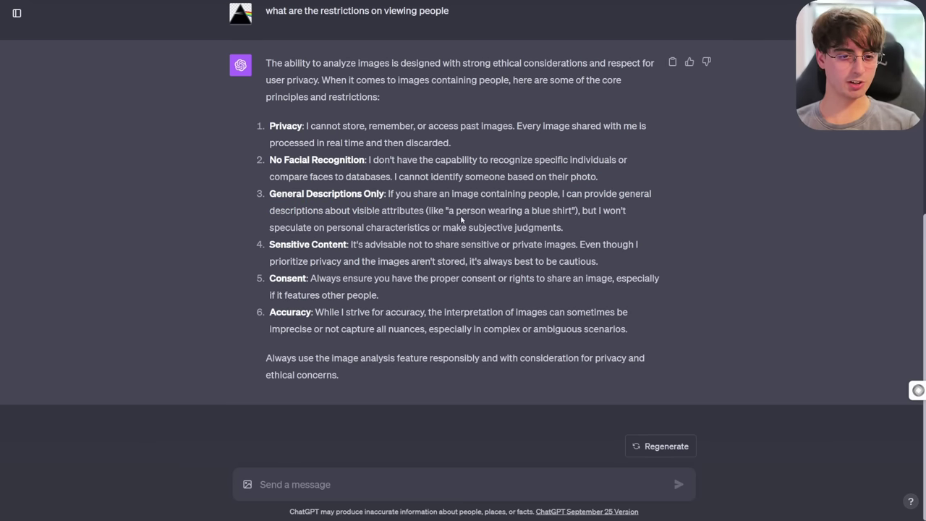
{"action": "left_click_drag", "start_coordinate": [447, 211], "coordinate": [581, 211]}
{"action": "left_click", "coordinate": [526, 227]}
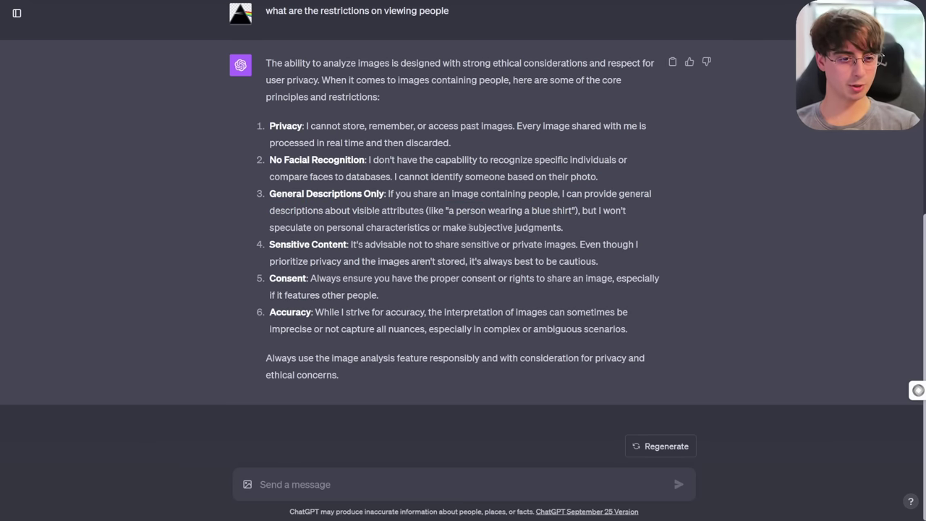
Step: Examine the clause on personal characteristics and subjective judgments, and look over the whole list of restrictions
{"action": "left_click_drag", "start_coordinate": [327, 227], "coordinate": [568, 239]}
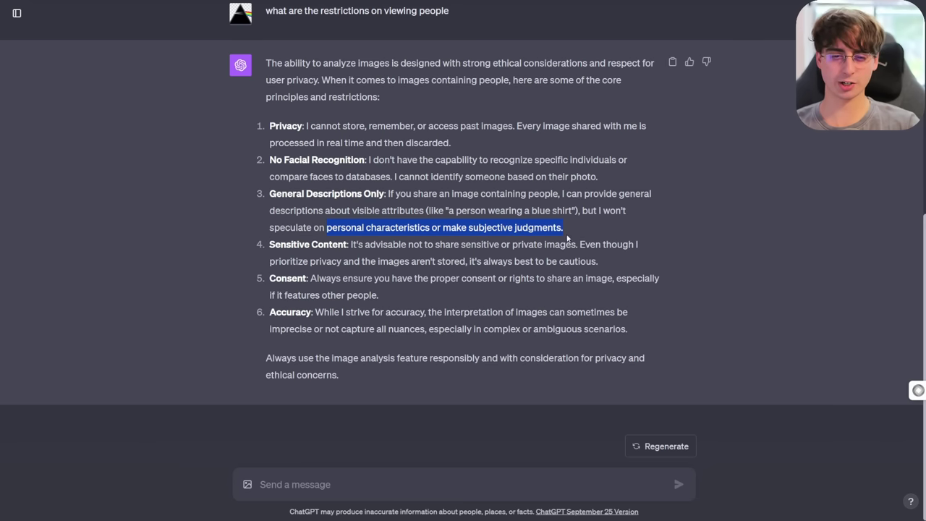
{"action": "left_click_drag", "start_coordinate": [468, 227], "coordinate": [576, 230]}
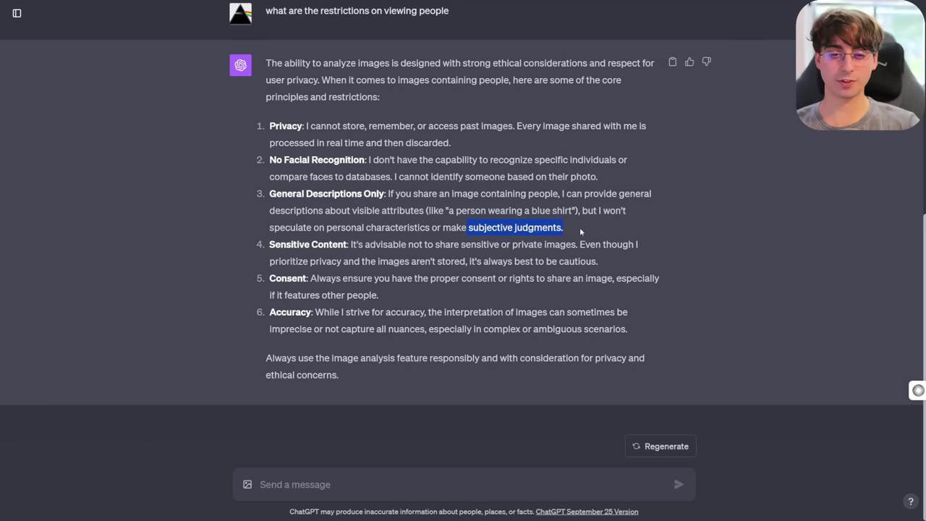
{"action": "triple_click", "coordinate": [579, 378]}
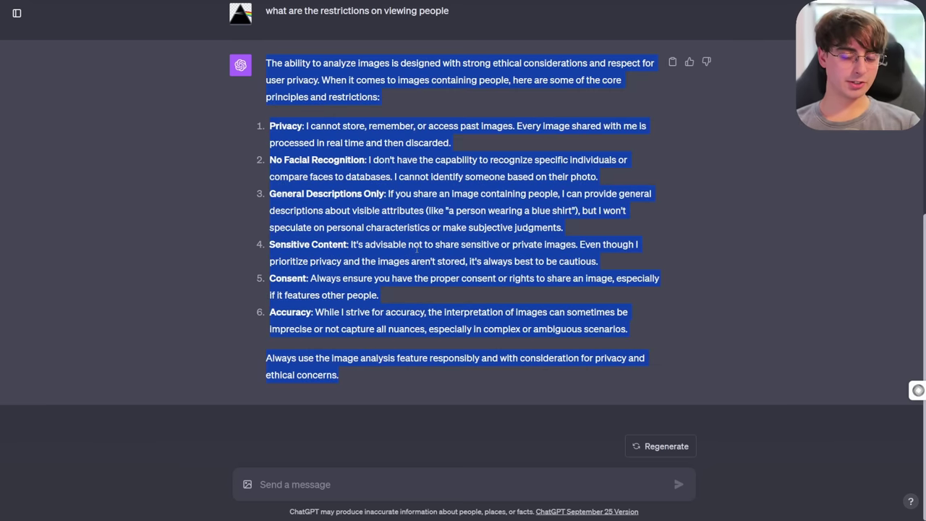
{"action": "left_click", "coordinate": [417, 378]}
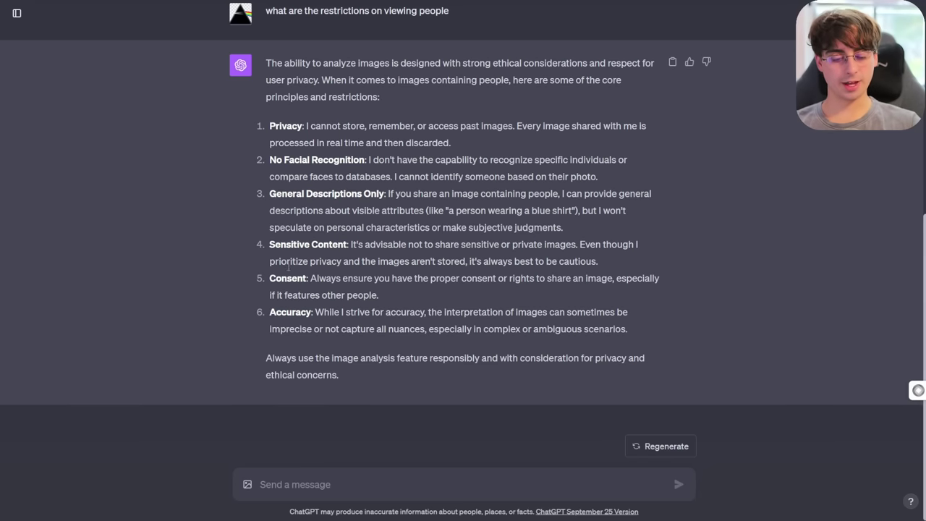
{"action": "triple_click", "coordinate": [212, 92]}
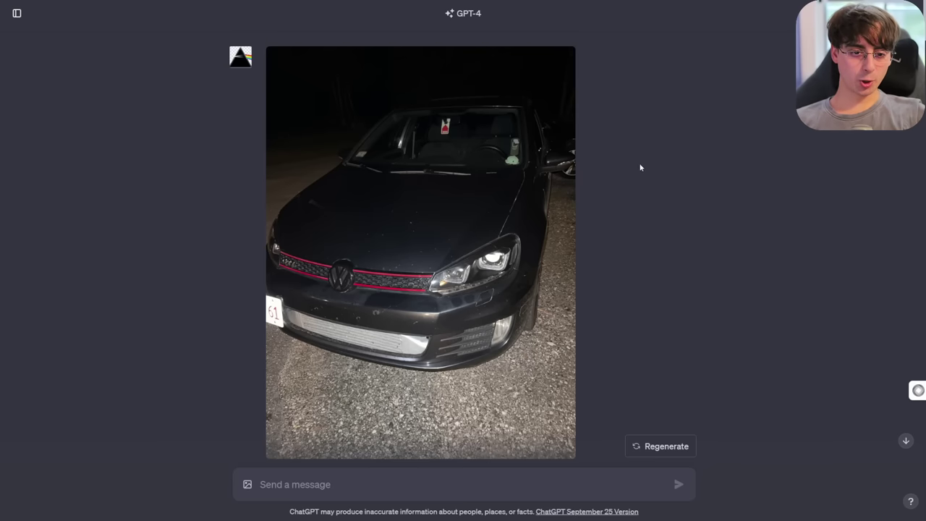
Step: Examine the reply to "What car is this and what engine does it have" for the car's lineup, model year and engine
{"action": "scroll", "coordinate": [630, 231], "scroll_direction": "down", "scroll_amount": 5}
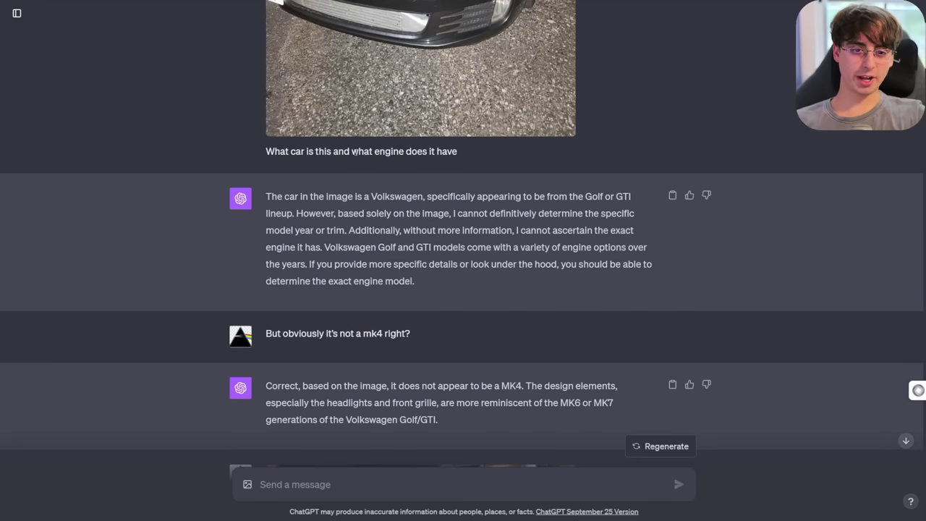
{"action": "scroll", "coordinate": [401, 179], "scroll_direction": "up", "scroll_amount": 1}
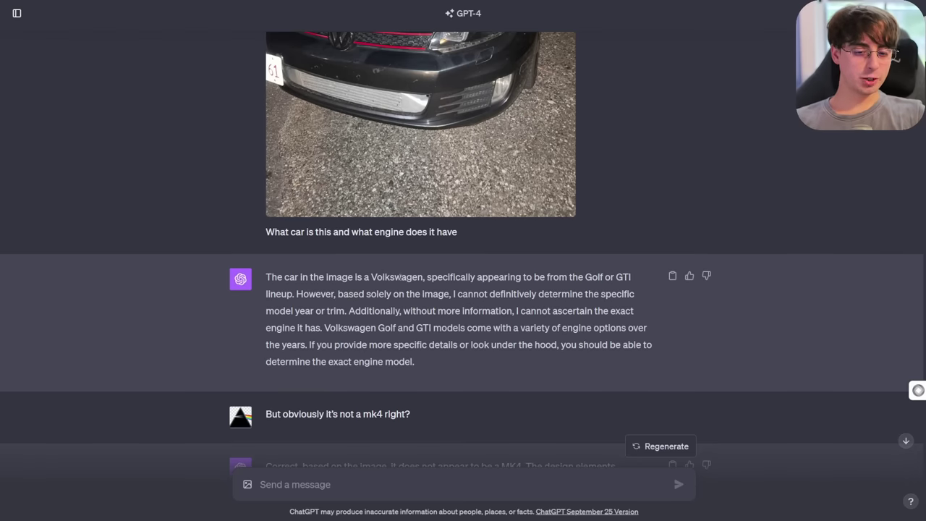
{"action": "left_click_drag", "start_coordinate": [631, 277], "coordinate": [585, 278]}
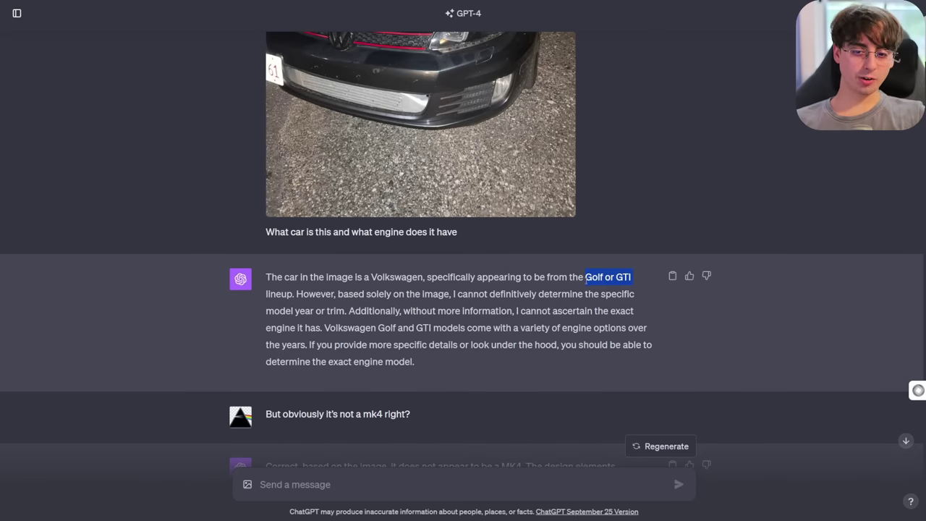
{"action": "left_click", "coordinate": [572, 323]}
{"action": "left_click_drag", "start_coordinate": [550, 312], "coordinate": [371, 330]}
{"action": "left_click", "coordinate": [371, 330]}
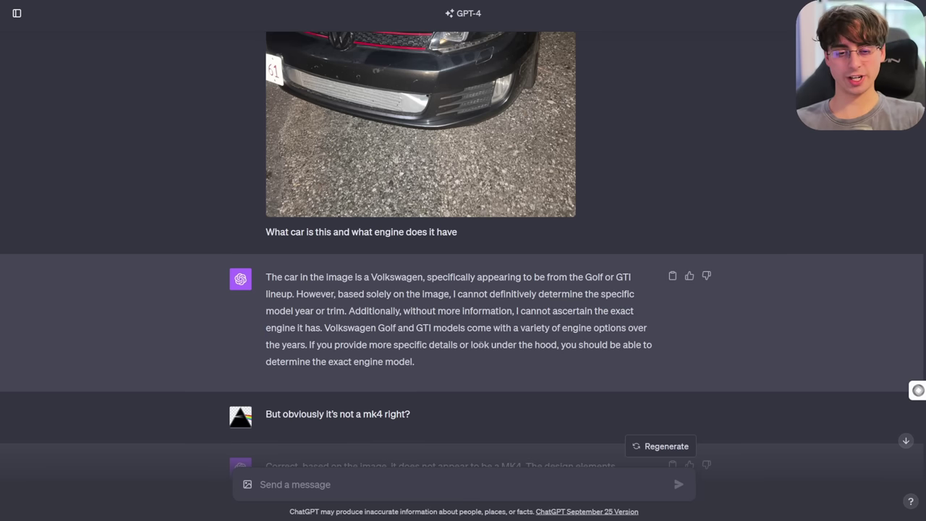
{"action": "left_click_drag", "start_coordinate": [416, 328], "coordinate": [337, 360]}
{"action": "left_click_drag", "start_coordinate": [470, 364], "coordinate": [324, 346]}
{"action": "left_click", "coordinate": [511, 371]}
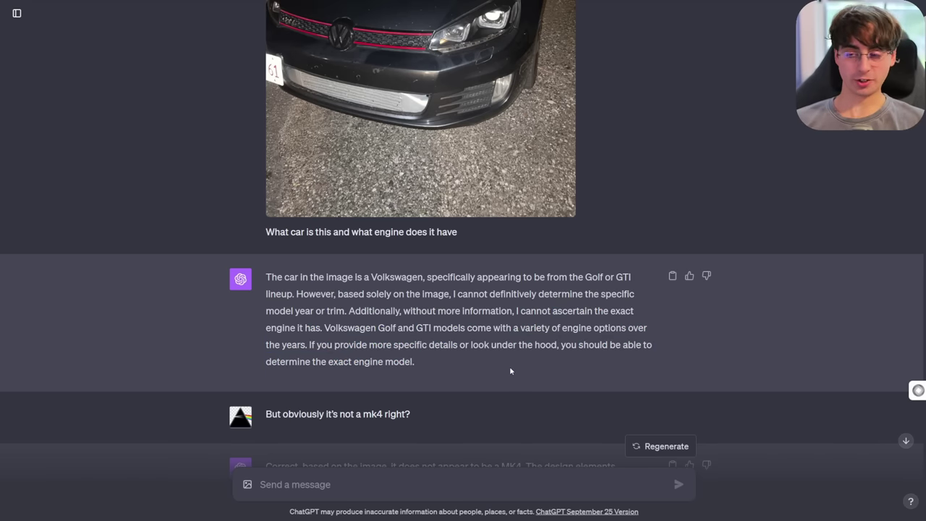
Step: Read the reply to "But obviously it's not a mk4 right?" and compare the suggested generations with the black car photo
{"action": "scroll", "coordinate": [510, 368], "scroll_direction": "down", "scroll_amount": 3}
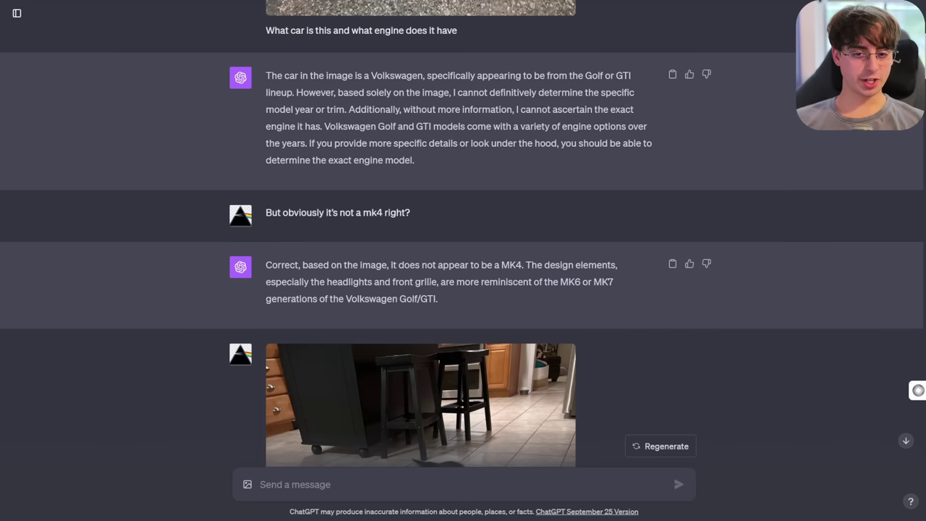
{"action": "left_click_drag", "start_coordinate": [561, 281], "coordinate": [611, 281]}
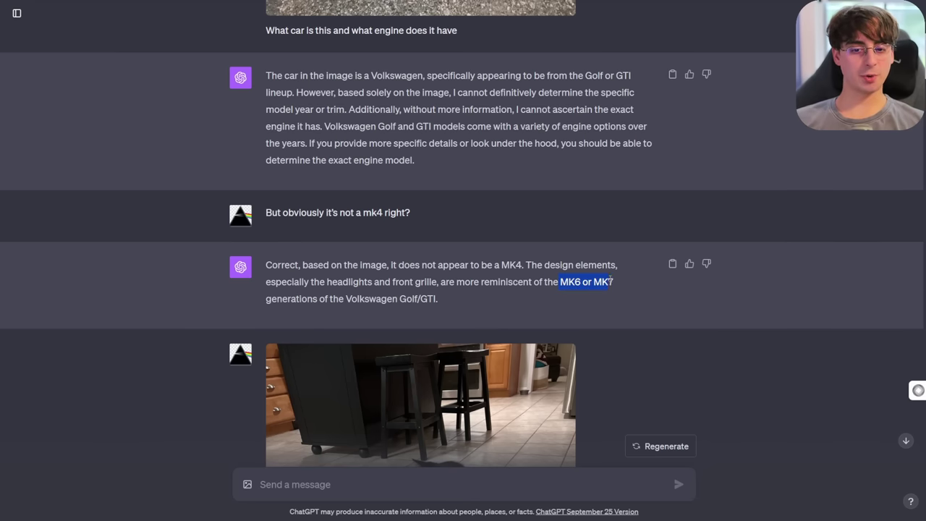
{"action": "scroll", "coordinate": [444, 314], "scroll_direction": "up", "scroll_amount": 6}
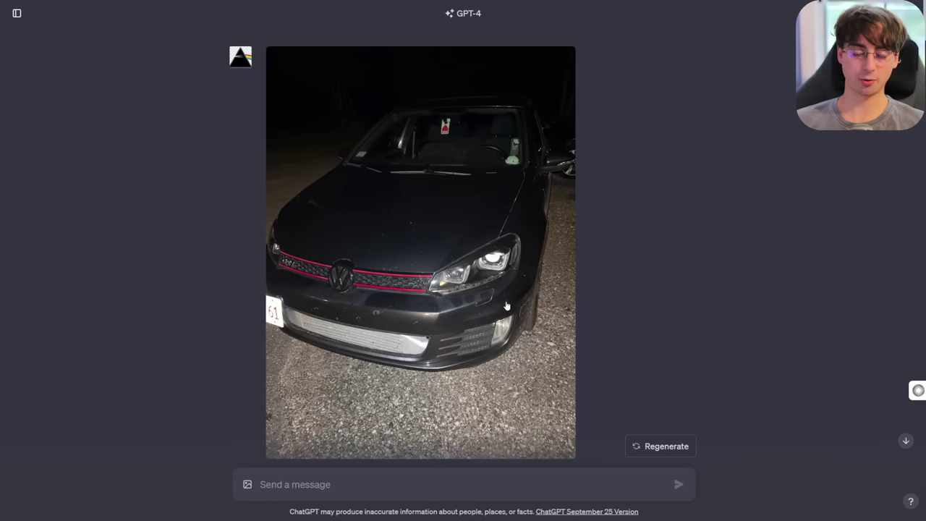
Step: View the cat photo and read the reply to "What does this cat and that car have in common"
{"action": "scroll", "coordinate": [500, 299], "scroll_direction": "down", "scroll_amount": 6}
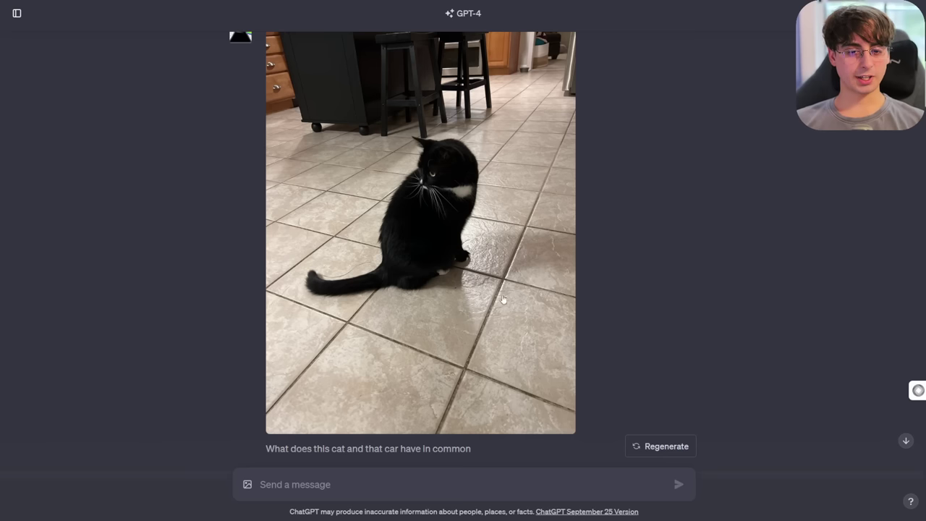
{"action": "scroll", "coordinate": [508, 311], "scroll_direction": "down", "scroll_amount": 1}
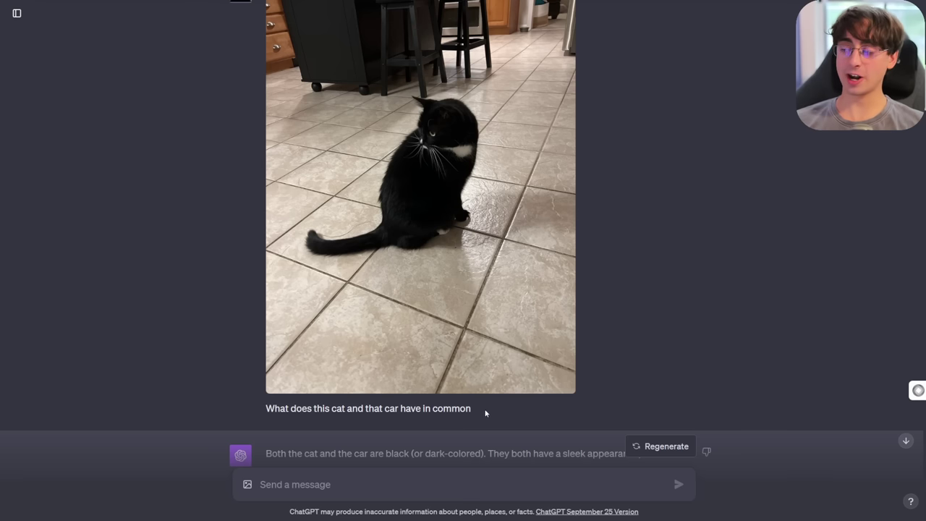
{"action": "scroll", "coordinate": [485, 413], "scroll_direction": "down", "scroll_amount": 2}
{"action": "left_click_drag", "start_coordinate": [544, 373], "coordinate": [638, 370]}
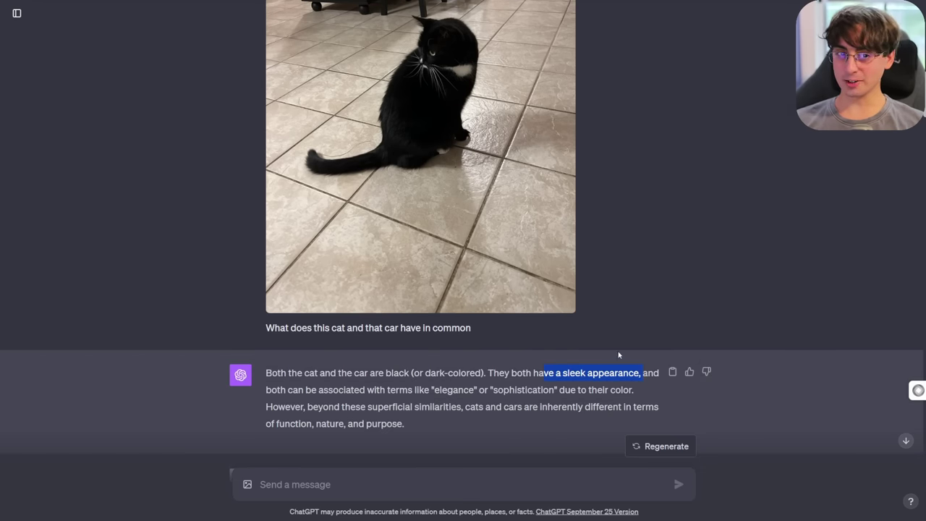
{"action": "scroll", "coordinate": [442, 269], "scroll_direction": "up", "scroll_amount": 1}
{"action": "scroll", "coordinate": [294, 394], "scroll_direction": "down", "scroll_amount": 1}
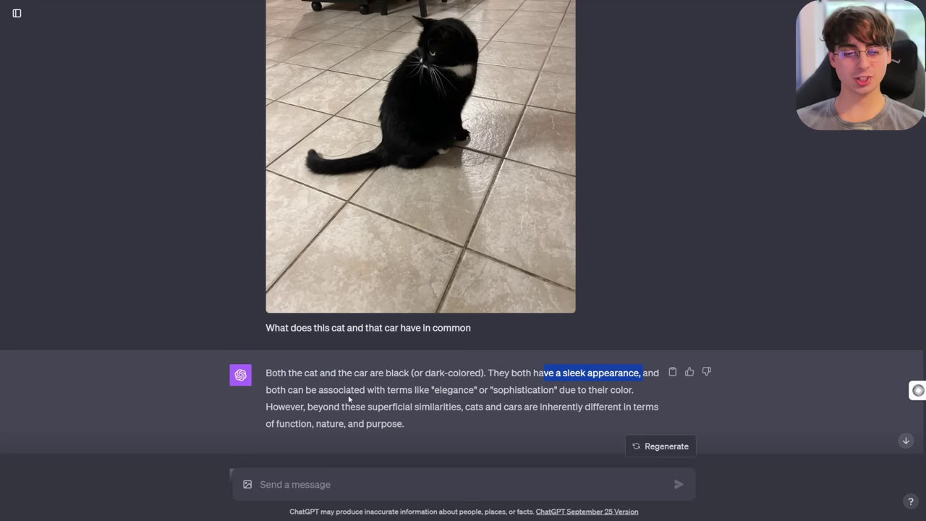
{"action": "left_click_drag", "start_coordinate": [432, 390], "coordinate": [496, 390]}
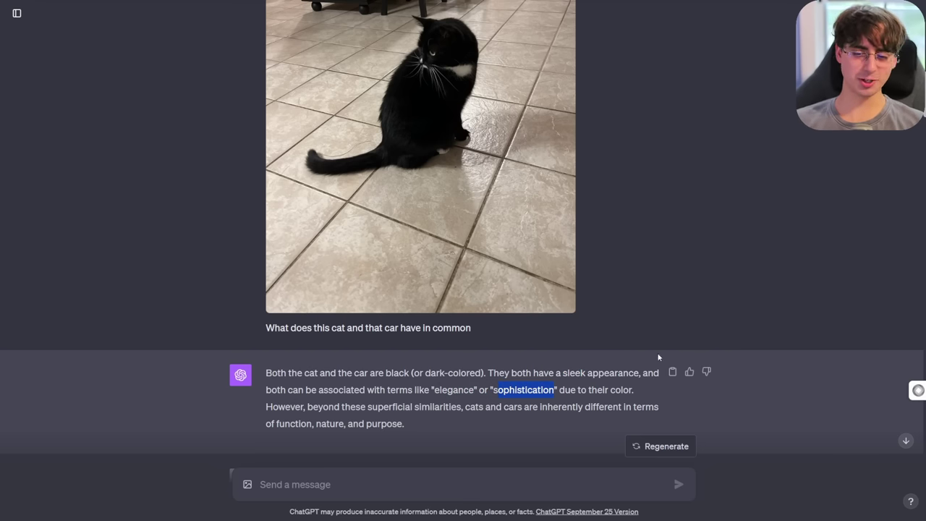
Step: Return to the refrigerator photo and read the reply to "Name every food item you see", including the opened bag entry
{"action": "scroll", "coordinate": [666, 343], "scroll_direction": "up", "scroll_amount": 15}
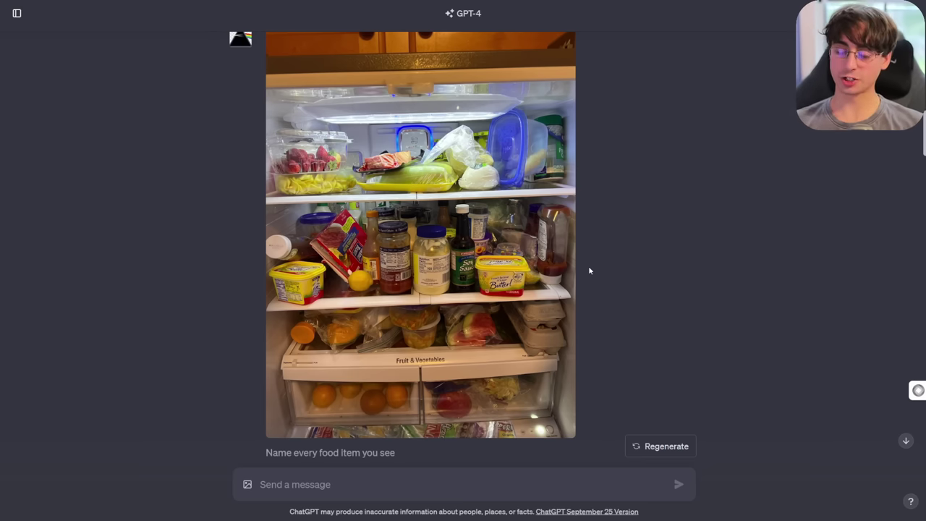
{"action": "scroll", "coordinate": [589, 271], "scroll_direction": "down", "scroll_amount": 6}
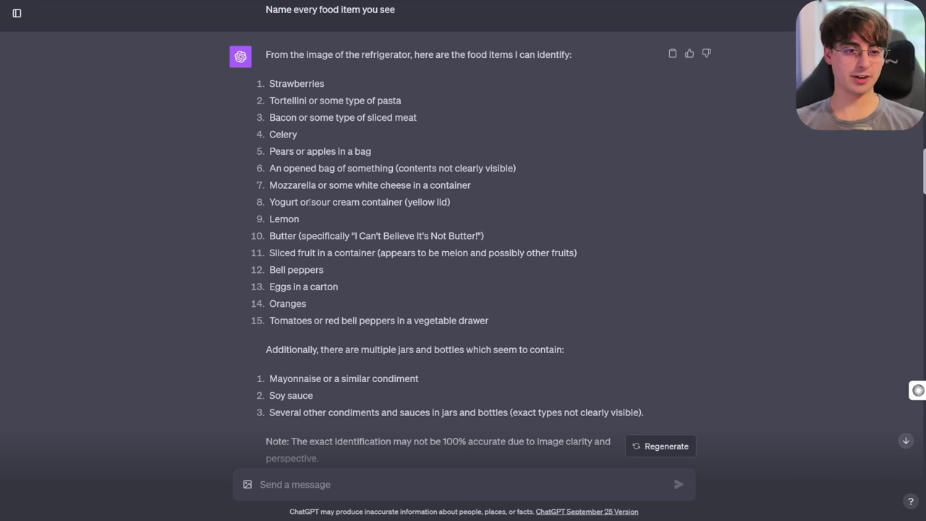
{"action": "left_click_drag", "start_coordinate": [276, 170], "coordinate": [395, 168]}
{"action": "left_click_drag", "start_coordinate": [516, 169], "coordinate": [410, 170]}
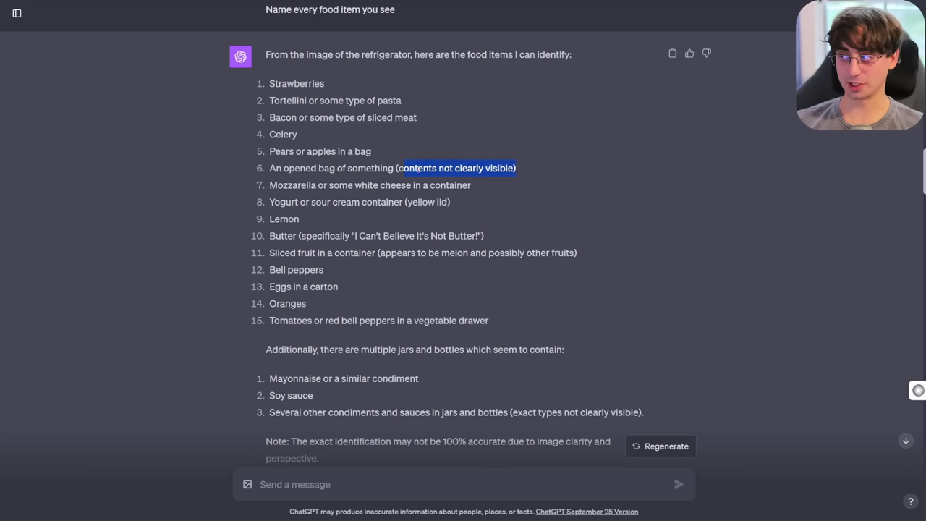
Step: Check the yogurt and lemon entries of the food list against the refrigerator photo
{"action": "scroll", "coordinate": [441, 168], "scroll_direction": "up", "scroll_amount": 2}
{"action": "triple_click", "coordinate": [372, 323]}
{"action": "left_click", "coordinate": [341, 341]}
{"action": "left_click_drag", "start_coordinate": [313, 339], "coordinate": [270, 337]}
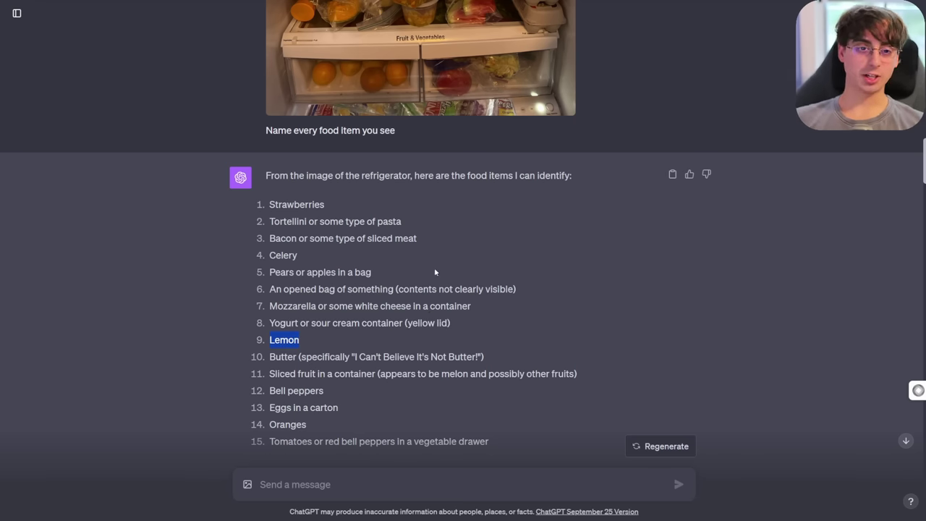
{"action": "scroll", "coordinate": [432, 322], "scroll_direction": "up", "scroll_amount": 4}
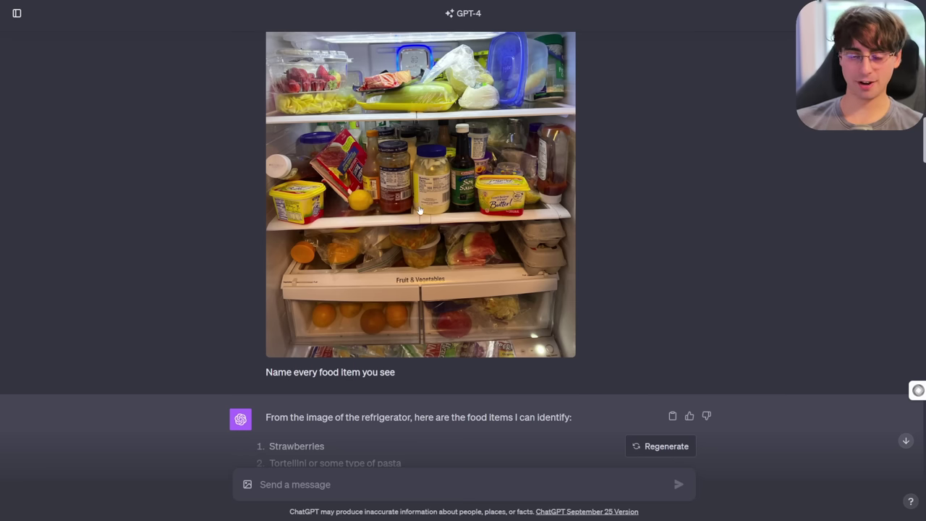
{"action": "scroll", "coordinate": [417, 246], "scroll_direction": "down", "scroll_amount": 5}
{"action": "left_click", "coordinate": [261, 195]}
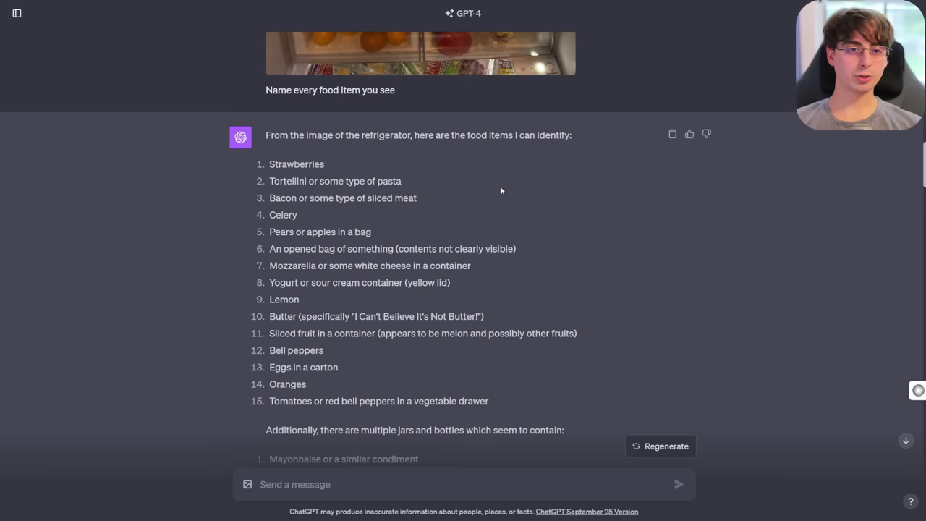
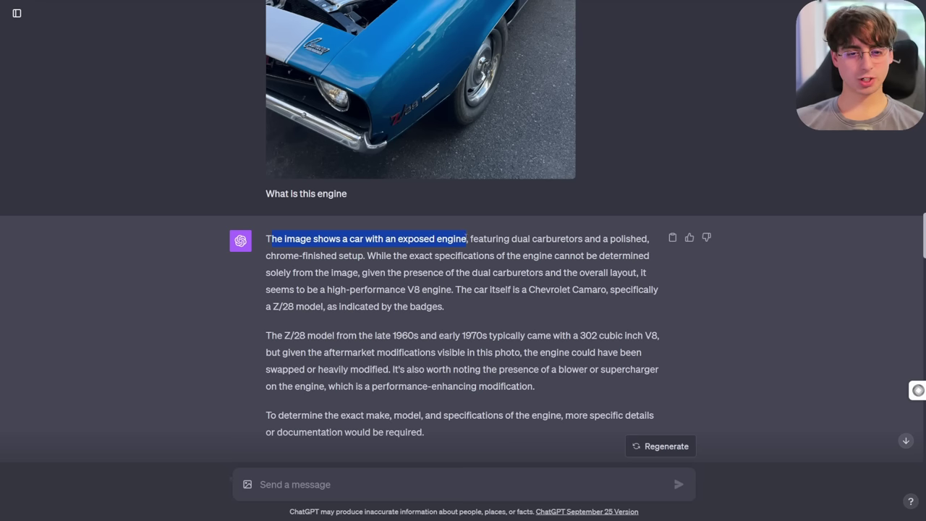
Step: Read the opening of the "What is this engine" reply and compare its carburetor and finish description with the blue car photo
{"action": "left_click", "coordinate": [530, 274]}
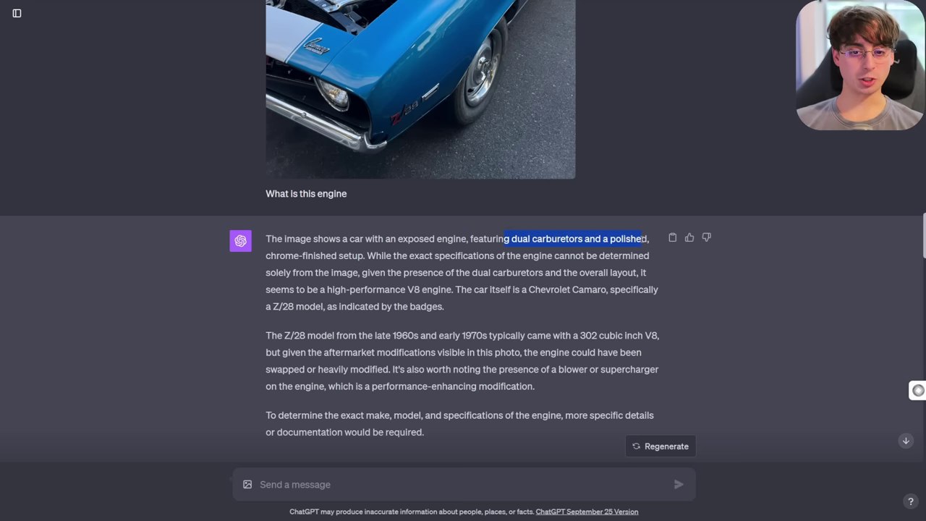
{"action": "scroll", "coordinate": [448, 263], "scroll_direction": "up", "scroll_amount": 3}
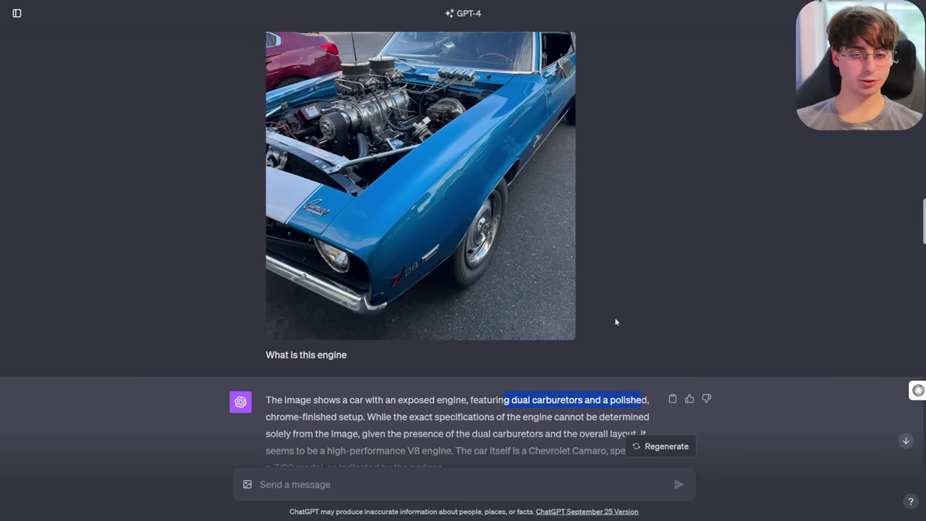
{"action": "scroll", "coordinate": [605, 314], "scroll_direction": "down", "scroll_amount": 1}
{"action": "left_click_drag", "start_coordinate": [409, 336], "coordinate": [505, 336]}
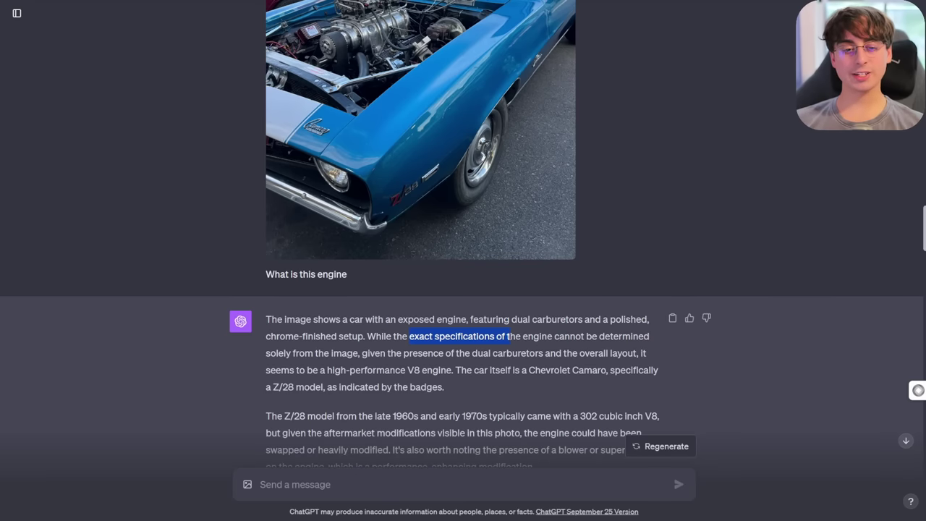
{"action": "left_click", "coordinate": [579, 349]}
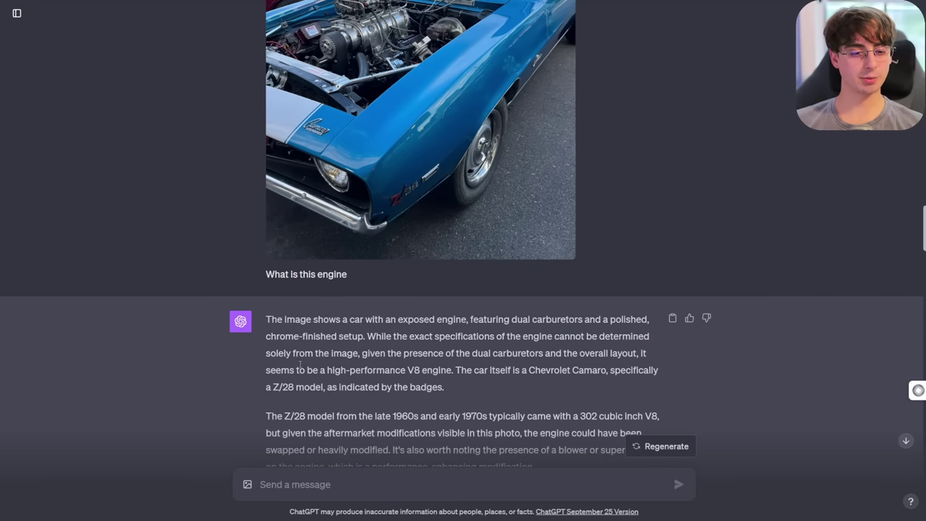
Step: Examine how the engine reply infers the engine type from the layout and the car model from its badges
{"action": "left_click_drag", "start_coordinate": [404, 353], "coordinate": [647, 355]}
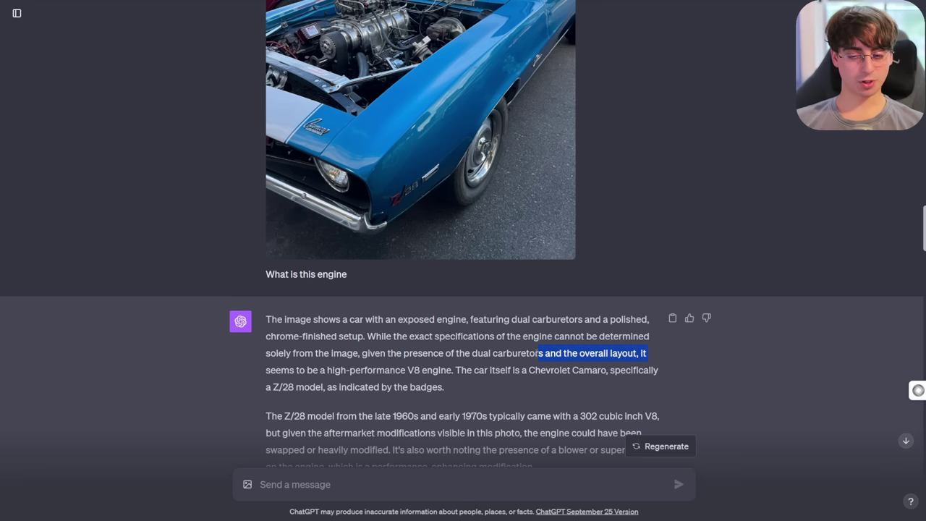
{"action": "left_click", "coordinate": [319, 369]}
{"action": "left_click_drag", "start_coordinate": [329, 369], "coordinate": [453, 370]}
{"action": "left_click", "coordinate": [536, 387]}
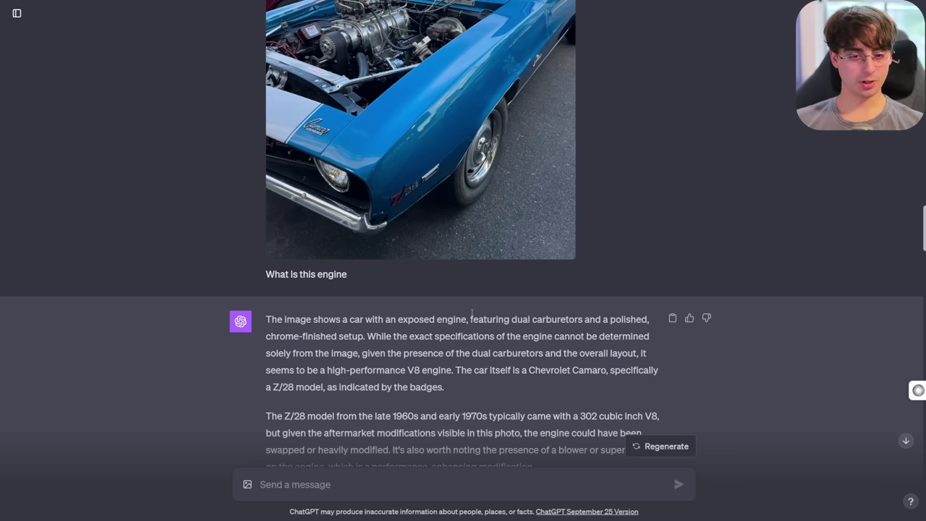
{"action": "left_click_drag", "start_coordinate": [273, 347], "coordinate": [304, 347]}
{"action": "left_click", "coordinate": [521, 364]}
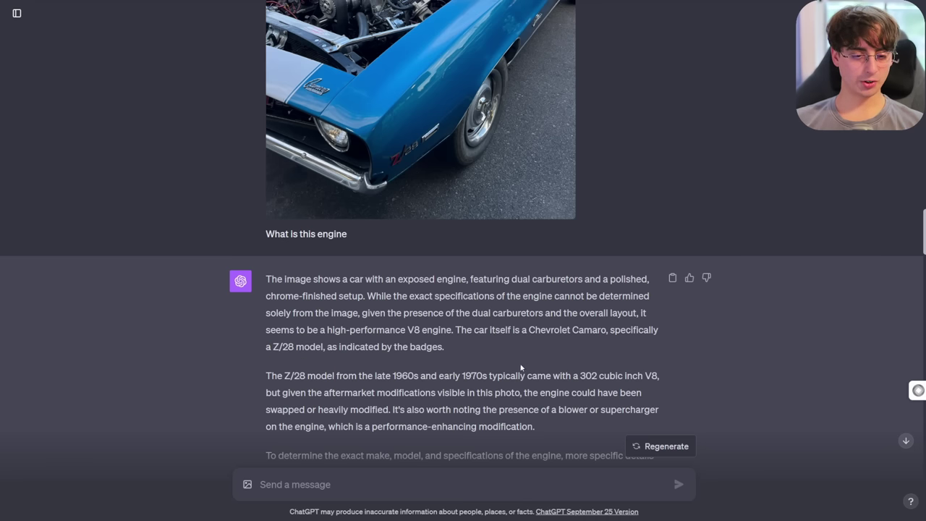
Step: Read the paragraph on the Z/28's typical engine and possible modifications, and look back at the exposed engine photo
{"action": "scroll", "coordinate": [521, 365], "scroll_direction": "down", "scroll_amount": 1}
{"action": "left_click_drag", "start_coordinate": [309, 295], "coordinate": [489, 294]}
{"action": "left_click", "coordinate": [579, 294]}
{"action": "left_click_drag", "start_coordinate": [665, 295], "coordinate": [246, 285]}
{"action": "left_click", "coordinate": [430, 325]}
{"action": "left_click_drag", "start_coordinate": [607, 351], "coordinate": [307, 294]}
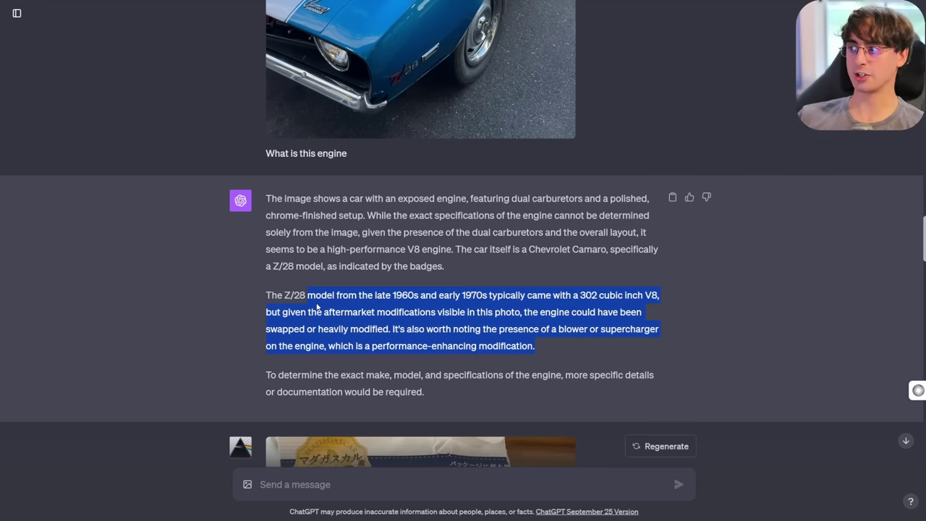
{"action": "scroll", "coordinate": [419, 349], "scroll_direction": "up", "scroll_amount": 2}
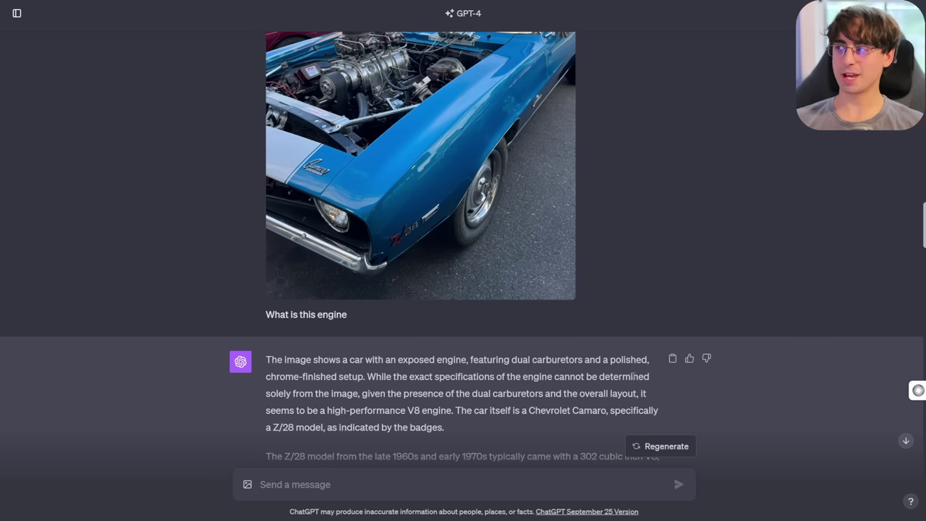
Step: View the Japanese milk candy photo, read the reply to "Translate non English text" and compare it with the packaging
{"action": "scroll", "coordinate": [463, 297], "scroll_direction": "down", "scroll_amount": 10}
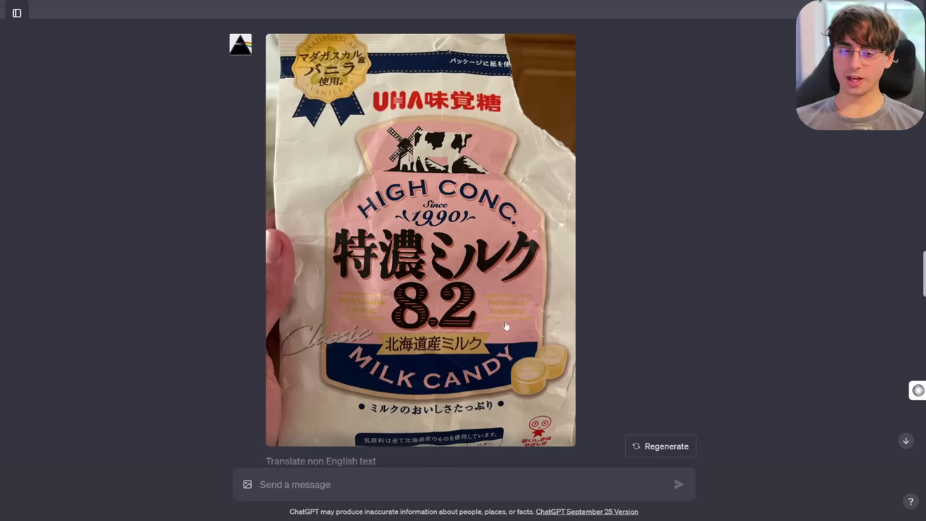
{"action": "scroll", "coordinate": [498, 328], "scroll_direction": "up", "scroll_amount": 1}
{"action": "scroll", "coordinate": [499, 303], "scroll_direction": "down", "scroll_amount": 1}
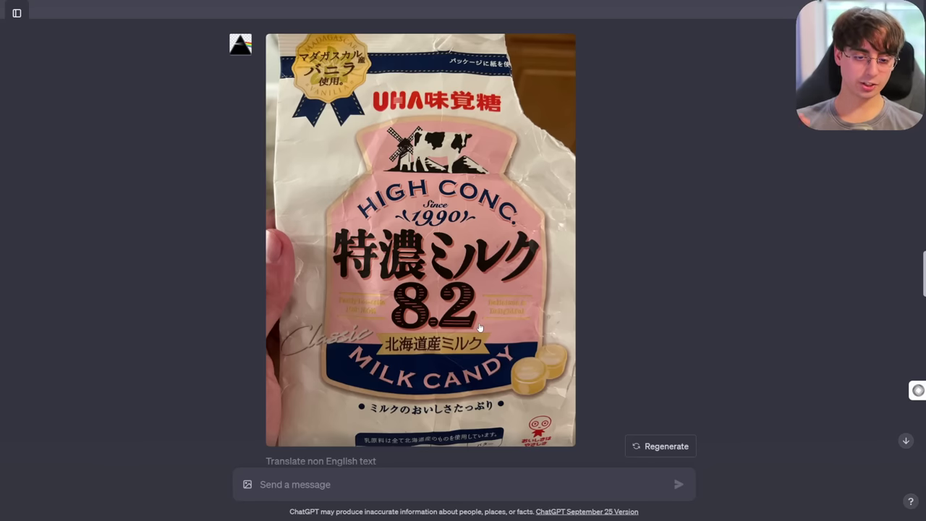
{"action": "scroll", "coordinate": [479, 328], "scroll_direction": "down", "scroll_amount": 3}
{"action": "left_click_drag", "start_coordinate": [582, 407], "coordinate": [270, 290]}
{"action": "left_click", "coordinate": [620, 345]}
{"action": "scroll", "coordinate": [570, 346], "scroll_direction": "up", "scroll_amount": 3}
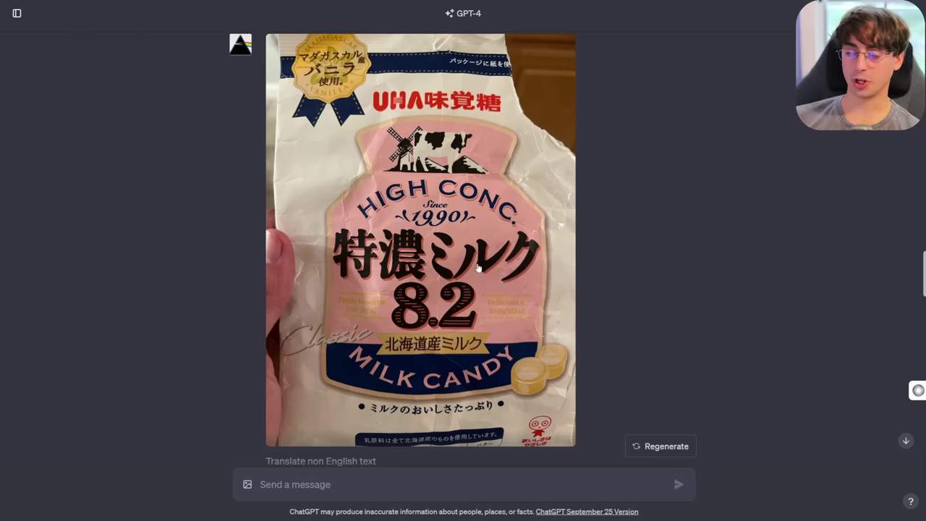
Step: View the Maruchan ramen photo and read the suggested additions in the reply about making it more of a meal
{"action": "scroll", "coordinate": [478, 277], "scroll_direction": "down", "scroll_amount": 10}
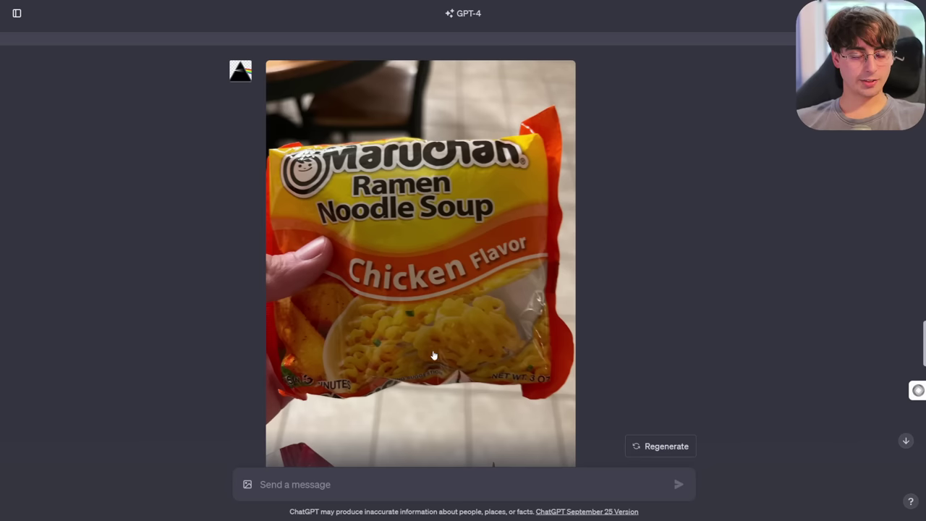
{"action": "scroll", "coordinate": [427, 295], "scroll_direction": "down", "scroll_amount": 1}
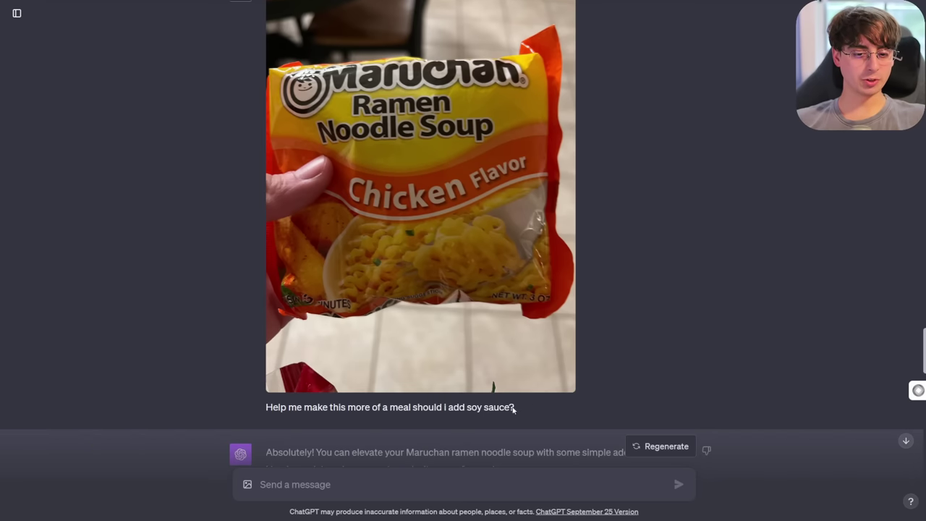
{"action": "scroll", "coordinate": [502, 356], "scroll_direction": "up", "scroll_amount": 2}
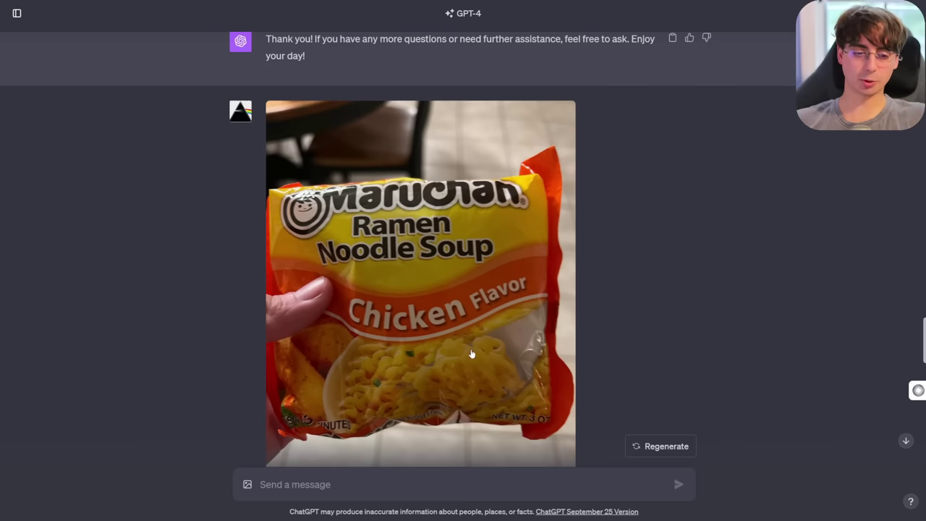
{"action": "scroll", "coordinate": [601, 348], "scroll_direction": "down", "scroll_amount": 4}
{"action": "left_click_drag", "start_coordinate": [346, 409], "coordinate": [281, 267]}
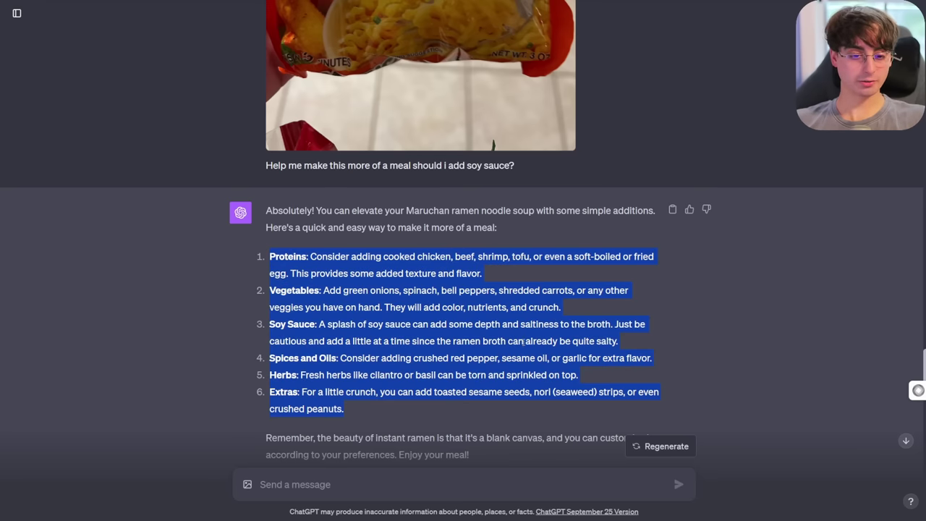
Step: View the Chinese panda snack photo and read the translation of its packaging text
{"action": "scroll", "coordinate": [506, 318], "scroll_direction": "up", "scroll_amount": 3}
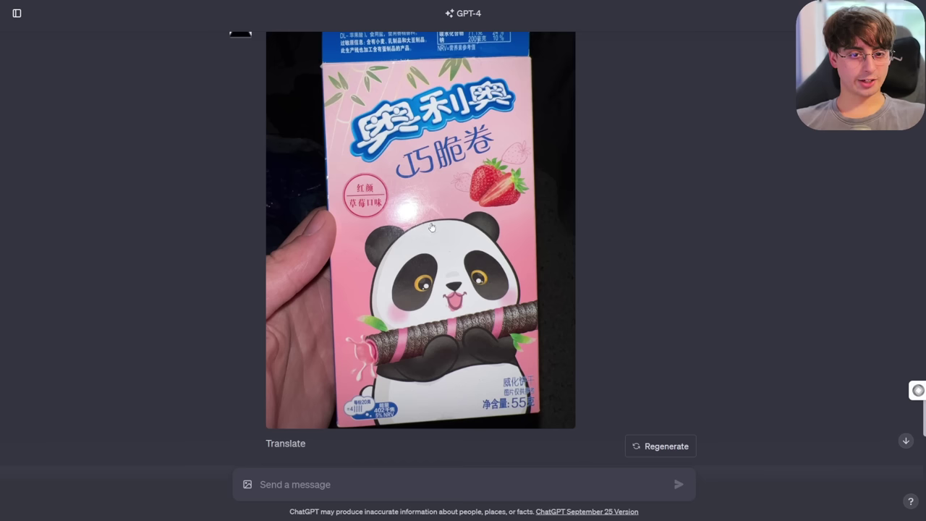
{"action": "scroll", "coordinate": [467, 266], "scroll_direction": "down", "scroll_amount": 4}
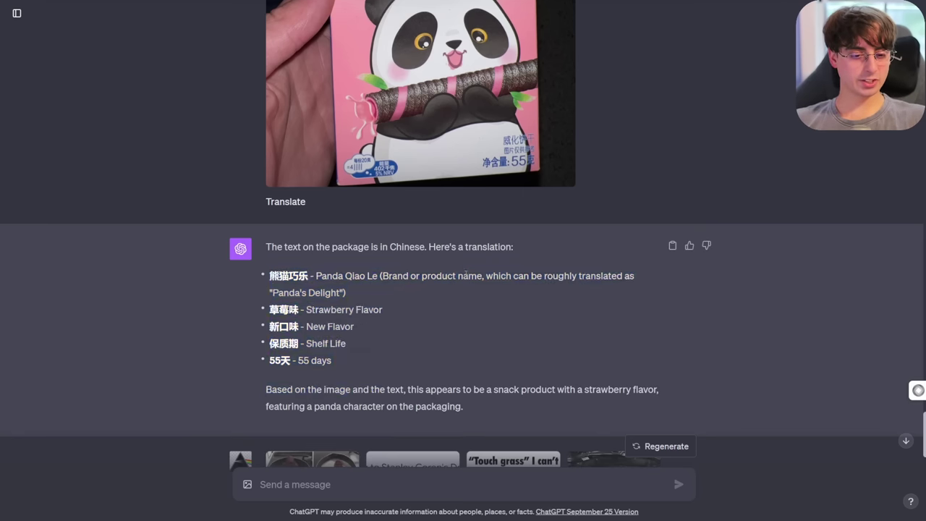
{"action": "left_click_drag", "start_coordinate": [379, 389], "coordinate": [267, 276]}
{"action": "left_click", "coordinate": [453, 337]}
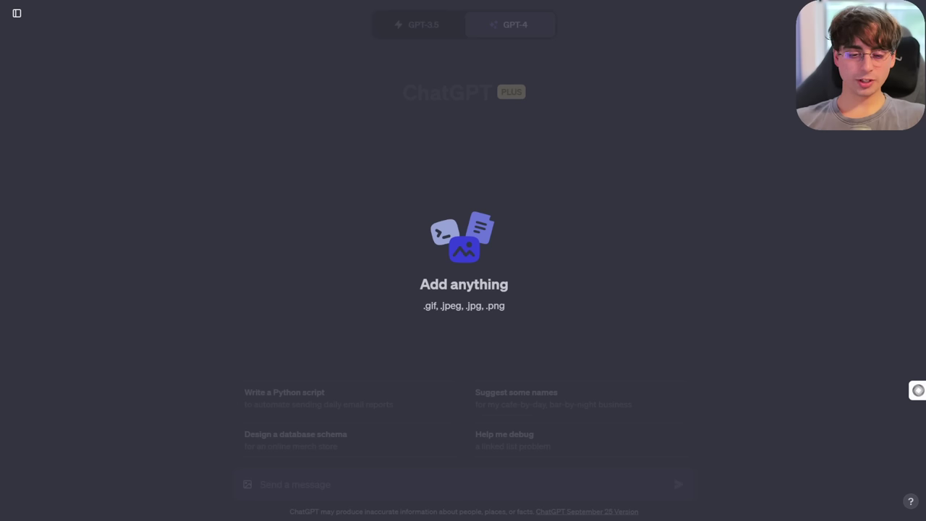
Step: Attach the fridge photo to a new GPT-4 chat and ask "based on the items in this fridge, what are some meals I can make?"
{"action": "left_click_drag", "start_coordinate": [463, 290], "coordinate": [473, 302]}
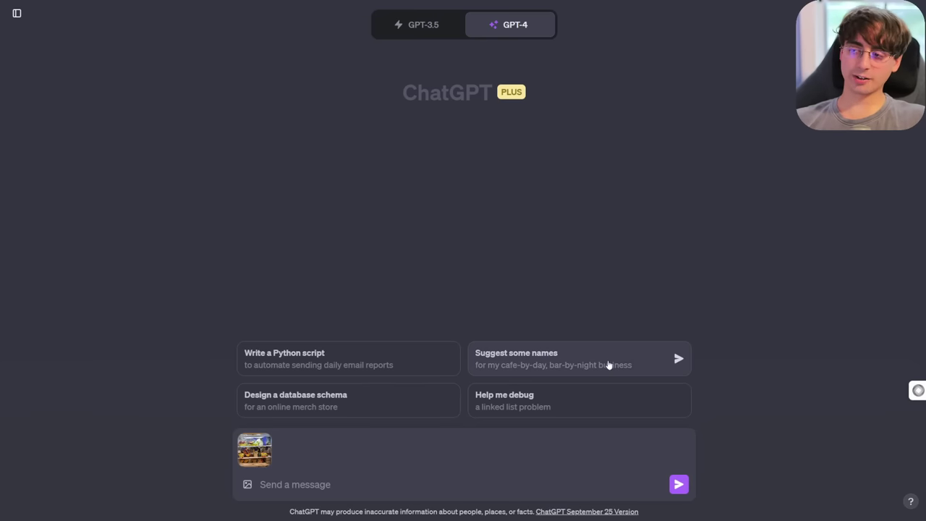
{"action": "type", "text": "base"}
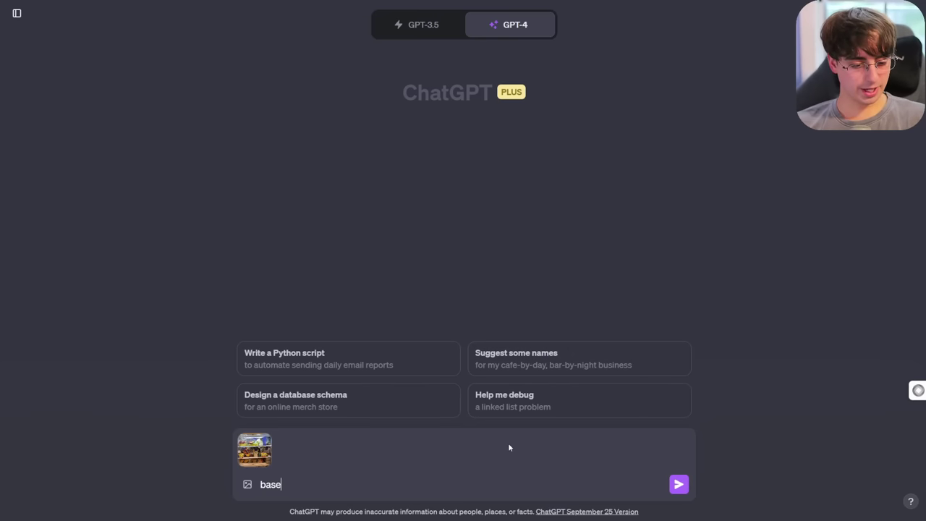
{"action": "type", "text": "d on the itemsd"}
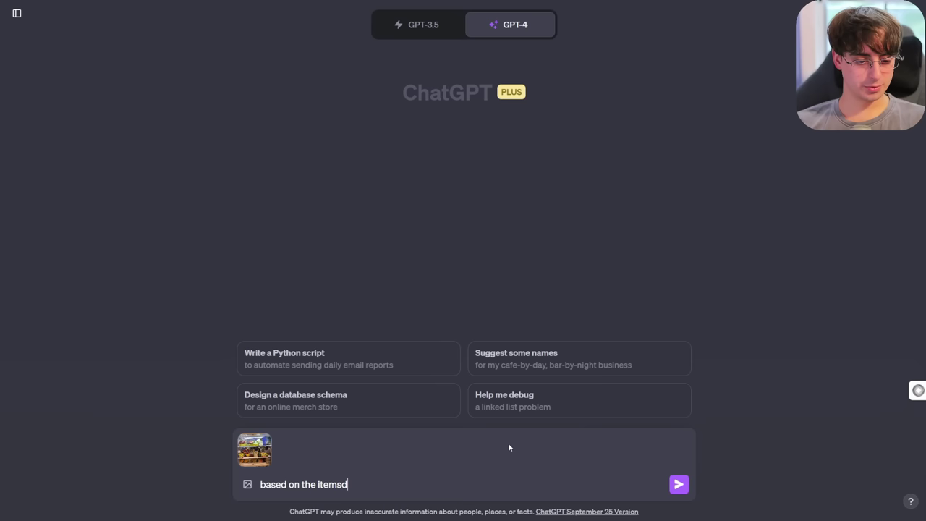
{"action": "type", "text": "in this fridge, wha"}
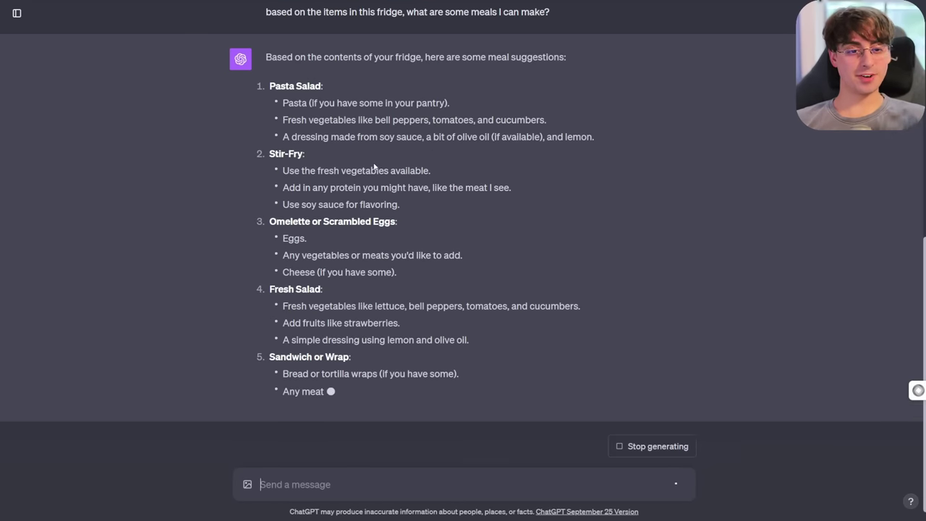
Step: Examine the Pasta Salad suggestion in the fridge reply, including its vegetables and dressing ingredients
{"action": "scroll", "coordinate": [364, 152], "scroll_direction": "up", "scroll_amount": 1}
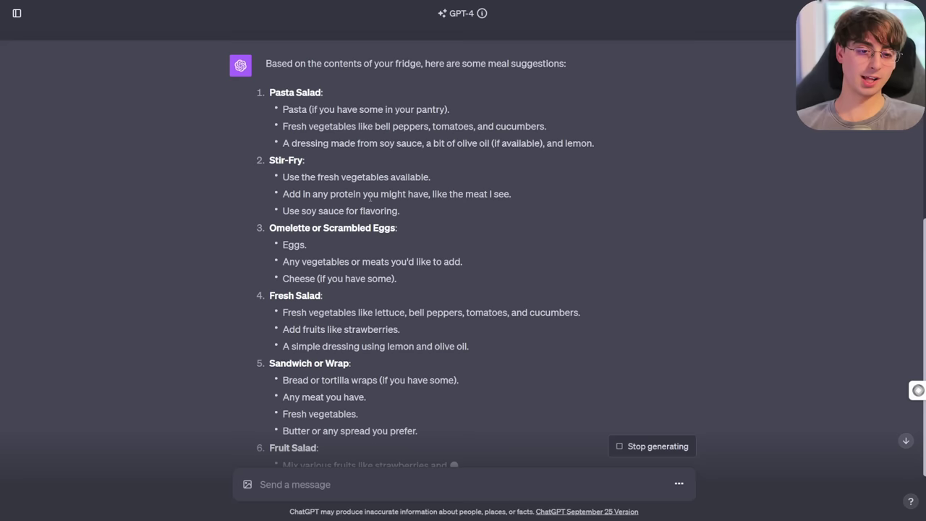
{"action": "scroll", "coordinate": [372, 198], "scroll_direction": "down", "scroll_amount": 1}
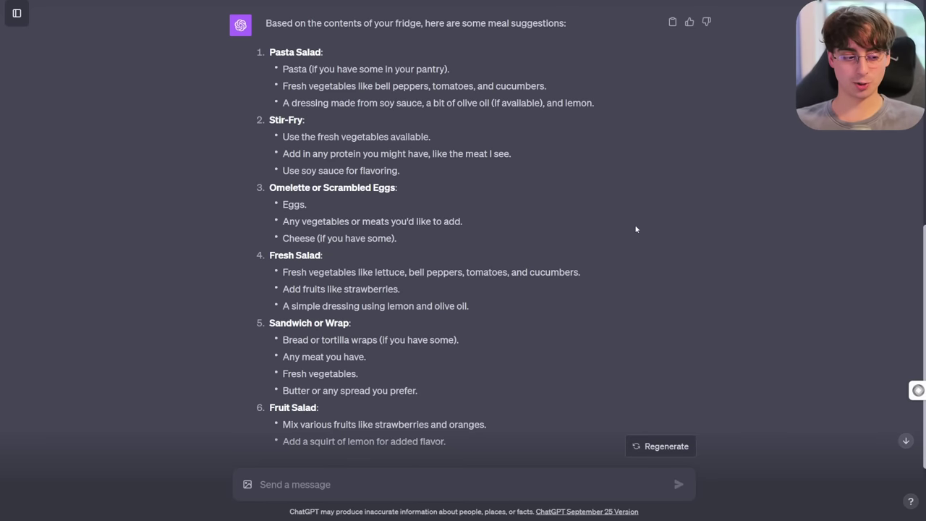
{"action": "triple_click", "coordinate": [274, 67]}
{"action": "left_click_drag", "start_coordinate": [282, 86], "coordinate": [568, 85]}
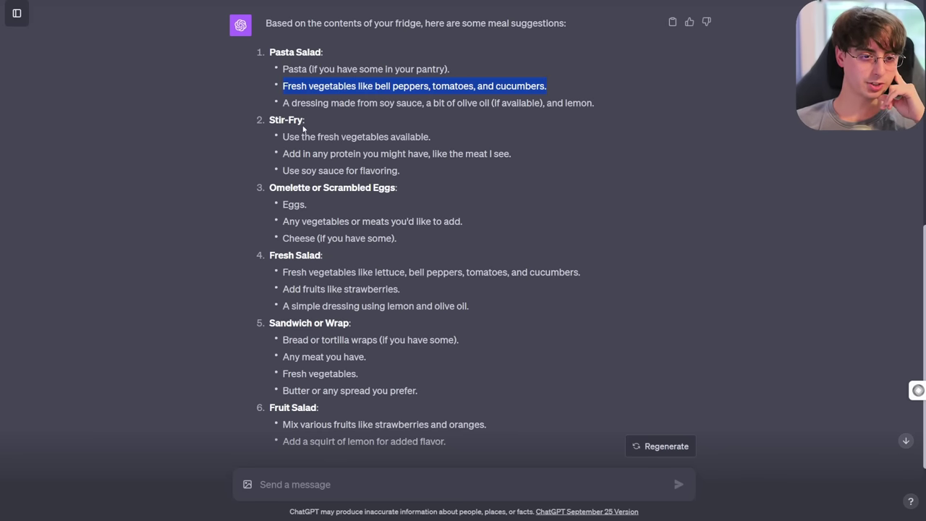
{"action": "left_click_drag", "start_coordinate": [284, 103], "coordinate": [415, 103]}
{"action": "left_click", "coordinate": [474, 106]}
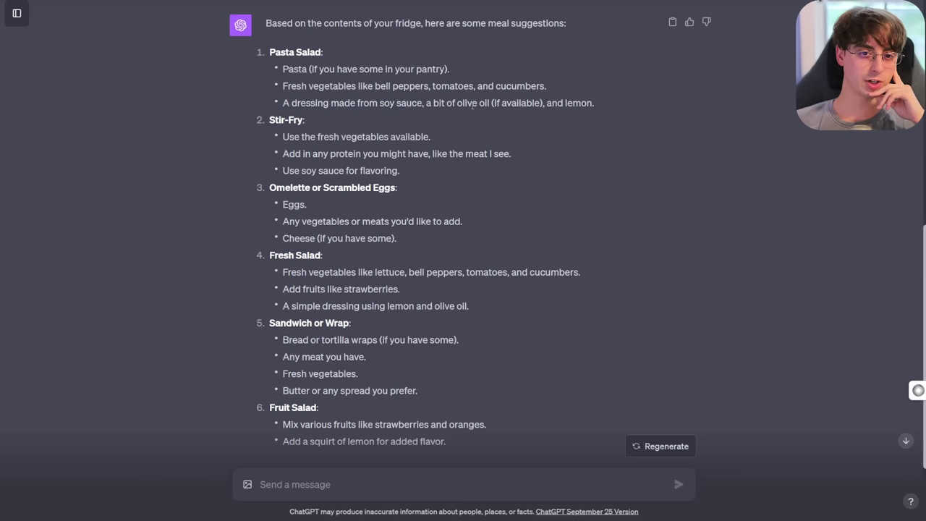
{"action": "left_click_drag", "start_coordinate": [612, 108], "coordinate": [457, 103]}
Step: Read the Stir-Fry suggestion's lines on fresh vegetables, protein and soy sauce
{"action": "left_click", "coordinate": [280, 142]}
{"action": "left_click_drag", "start_coordinate": [280, 143], "coordinate": [445, 135]}
{"action": "left_click", "coordinate": [416, 163]}
{"action": "left_click_drag", "start_coordinate": [300, 154], "coordinate": [444, 152]}
{"action": "left_click", "coordinate": [432, 174]}
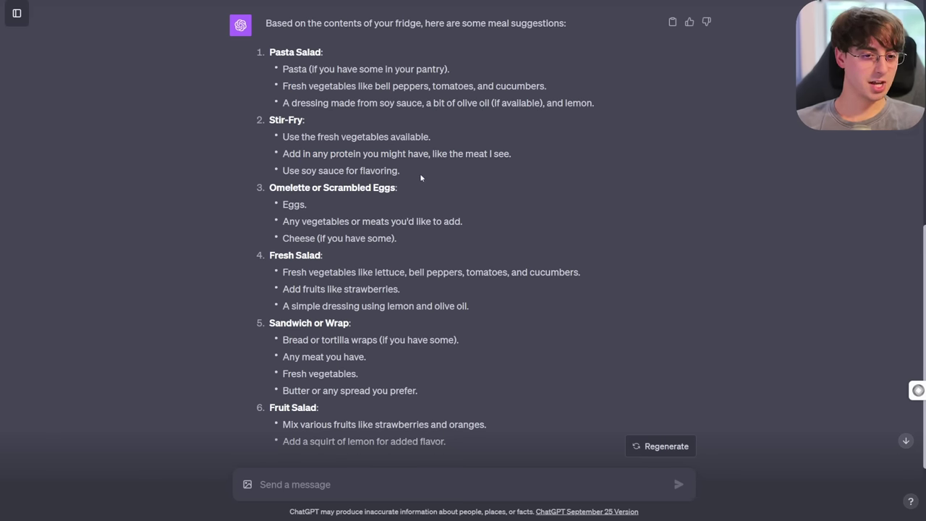
Step: Read the ingredients of the Omelette or Scrambled Eggs and Fresh Salad suggestions
{"action": "left_click_drag", "start_coordinate": [319, 203], "coordinate": [279, 210]}
{"action": "left_click_drag", "start_coordinate": [456, 223], "coordinate": [301, 221]}
{"action": "left_click_drag", "start_coordinate": [406, 239], "coordinate": [267, 236]}
{"action": "mouse_move", "coordinate": [281, 289]}
{"action": "left_mouse_down"}
{"action": "mouse_move", "coordinate": [495, 309]}
{"action": "mouse_move", "coordinate": [288, 272]}
{"action": "left_mouse_up"}
{"action": "left_click", "coordinate": [495, 309]}
{"action": "left_click", "coordinate": [496, 306]}
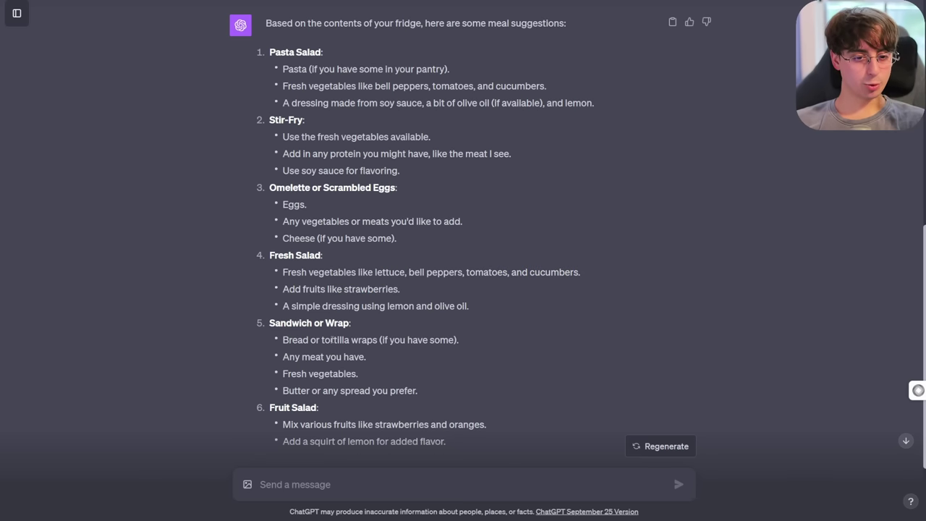
Step: Read the Sandwich or Wrap and Fruit Salad suggestions through to the closing note of the meal list
{"action": "left_click_drag", "start_coordinate": [292, 341], "coordinate": [467, 350]}
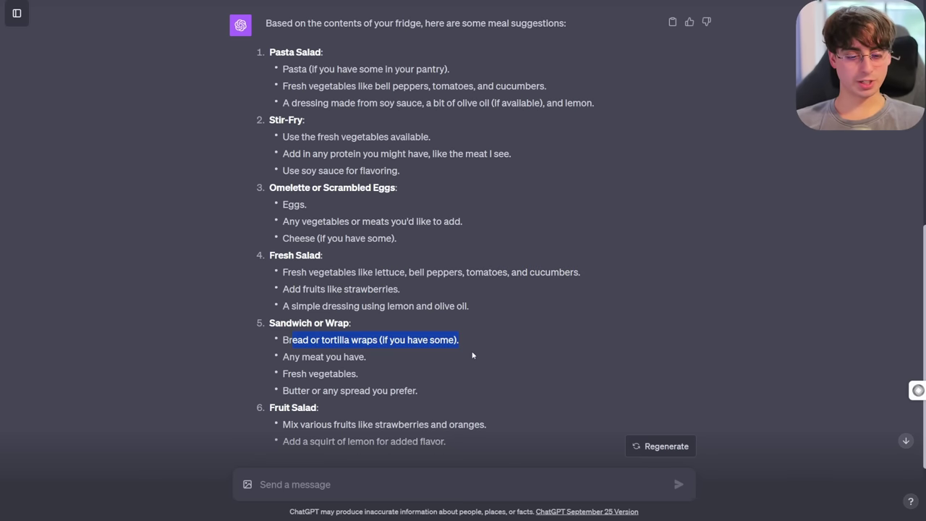
{"action": "scroll", "coordinate": [469, 356], "scroll_direction": "down", "scroll_amount": 1}
{"action": "left_click_drag", "start_coordinate": [515, 389], "coordinate": [262, 330]}
{"action": "left_click", "coordinate": [442, 354]}
{"action": "scroll", "coordinate": [467, 362], "scroll_direction": "up", "scroll_amount": 1}
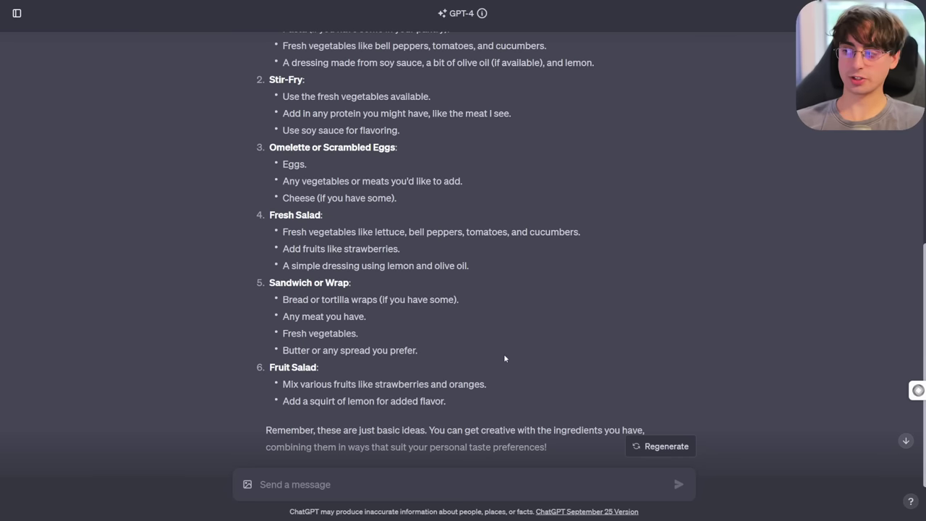
{"action": "scroll", "coordinate": [506, 362], "scroll_direction": "down", "scroll_amount": 1}
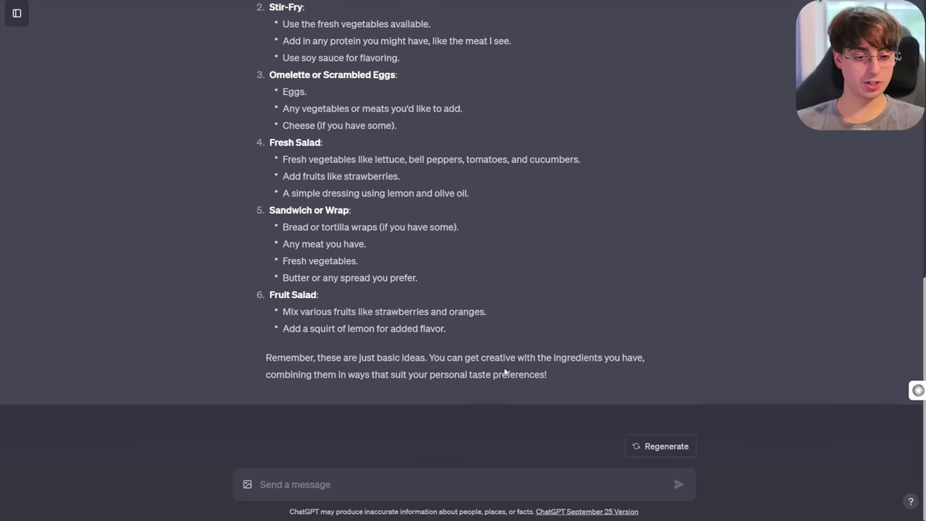
Step: Look back at the stir-fry suggestion and send the follow-up "give me an exact recipe for that stir fry"
{"action": "scroll", "coordinate": [409, 314], "scroll_direction": "up", "scroll_amount": 2}
{"action": "left_click_drag", "start_coordinate": [275, 123], "coordinate": [440, 180]}
{"action": "left_click", "coordinate": [508, 194]}
{"action": "scroll", "coordinate": [494, 324], "scroll_direction": "down", "scroll_amount": 2}
{"action": "type", "text": "give me an exact recipe for that stir fry"}
{"action": "key", "text": "Return"}
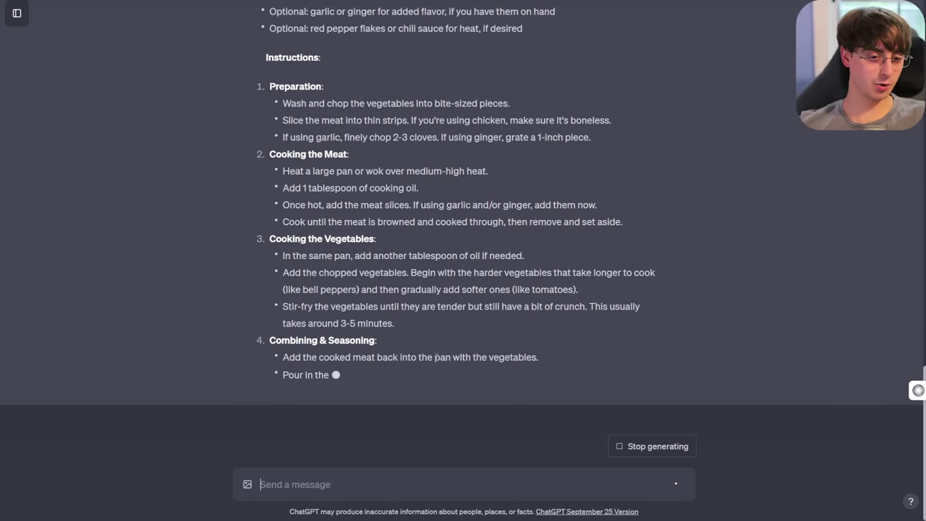
Step: Review the stir-fry recipe's instructions from preparation through combining and seasoning
{"action": "scroll", "coordinate": [434, 343], "scroll_direction": "up", "scroll_amount": 1}
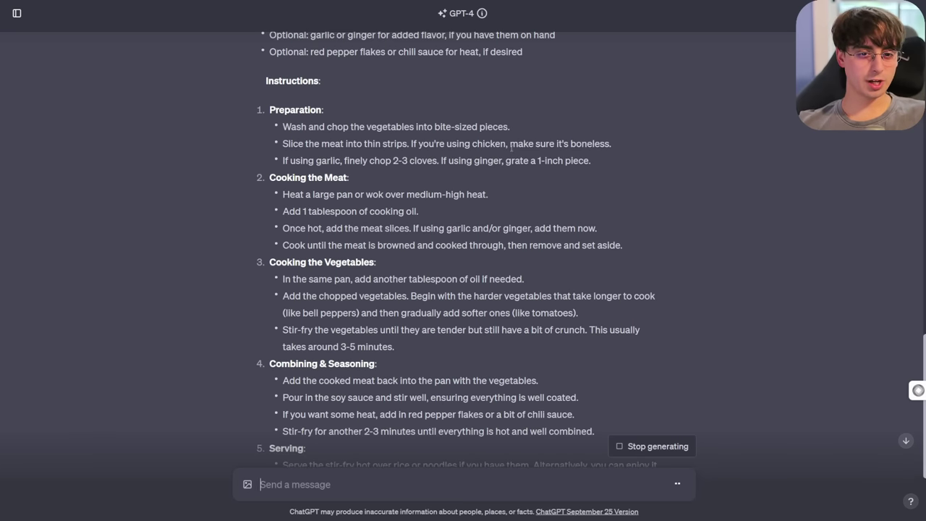
{"action": "left_click_drag", "start_coordinate": [525, 387], "coordinate": [332, 129]}
{"action": "left_click", "coordinate": [415, 314]}
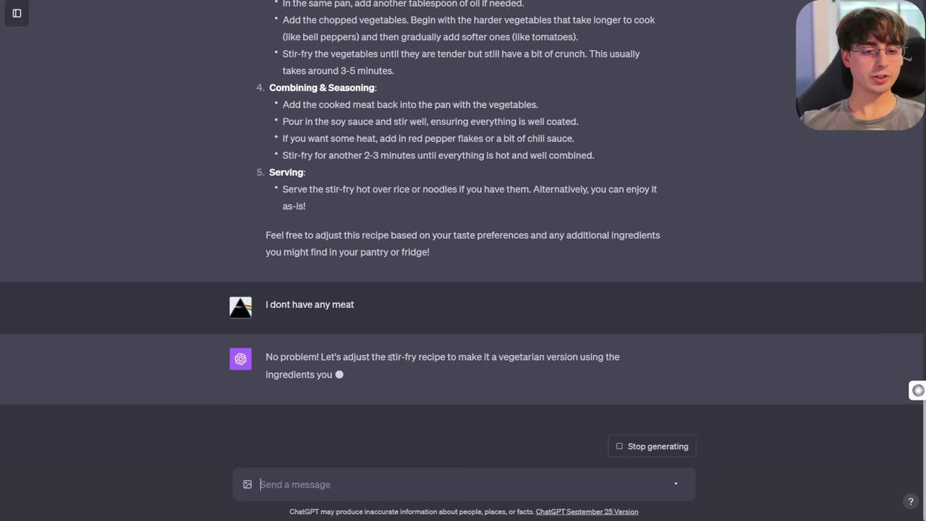
Step: Read the opening of the reply to "i dont have any meat" about adjusting the stir-fry recipe
{"action": "left_click_drag", "start_coordinate": [266, 356], "coordinate": [550, 347]}
{"action": "left_click", "coordinate": [417, 296]}
{"action": "triple_click", "coordinate": [393, 300]}
{"action": "left_click", "coordinate": [465, 312]}
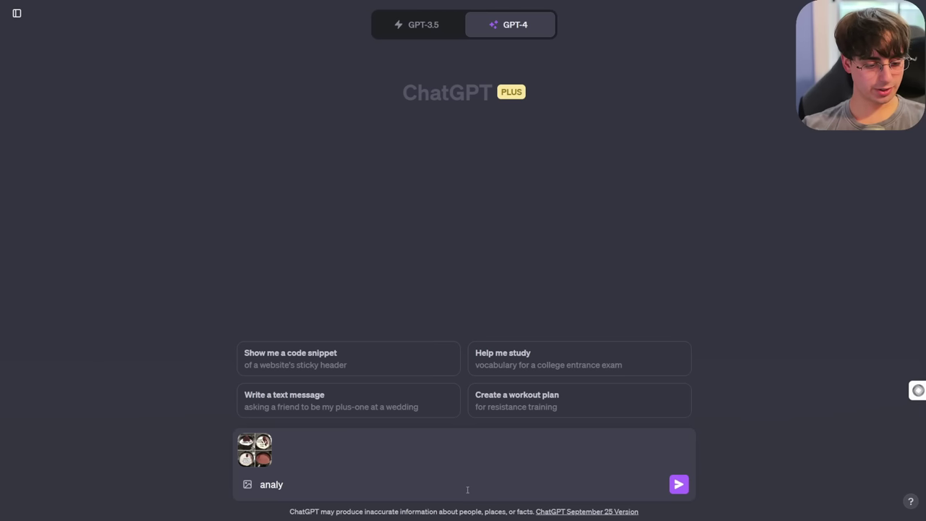
Step: Send the attached chocolate gorilla meme with the prompt "analyze the humor" and follow the reply
{"action": "type", "text": "ze the humor"}
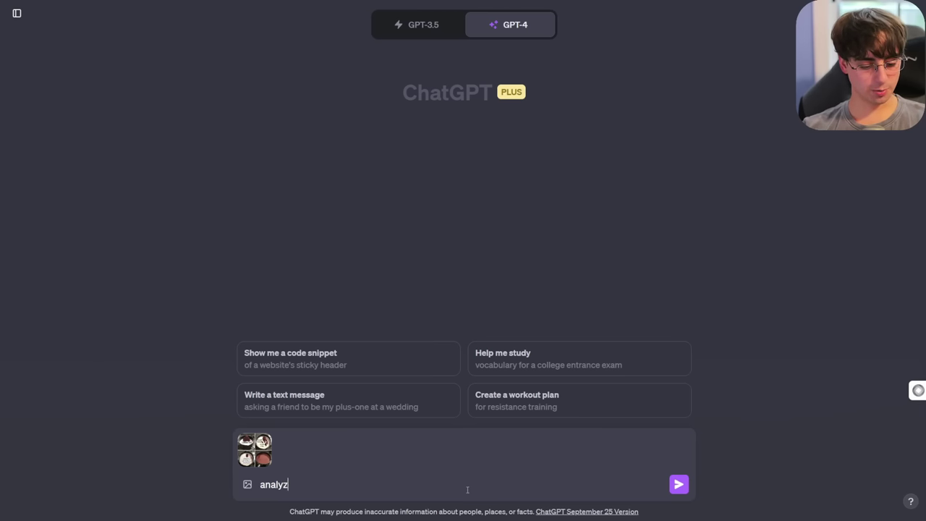
{"action": "key", "text": "Return"}
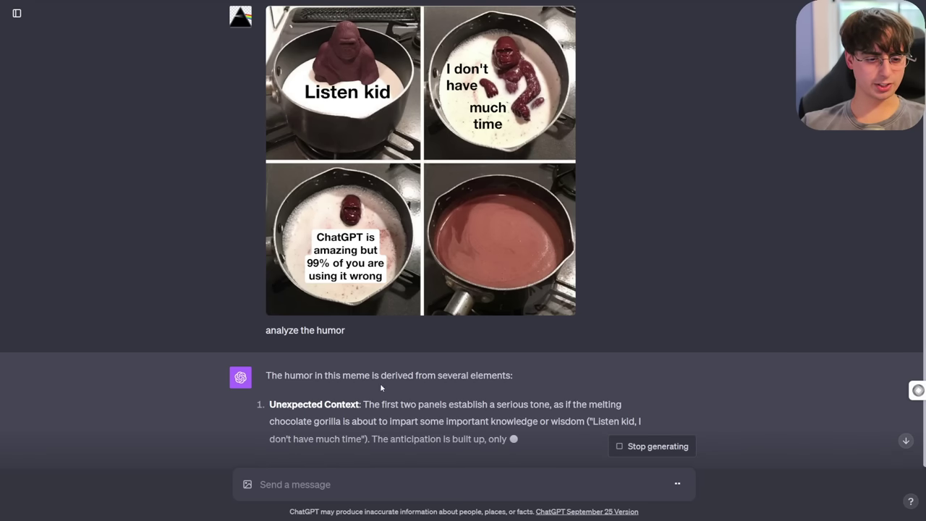
{"action": "scroll", "coordinate": [377, 391], "scroll_direction": "down", "scroll_amount": 2}
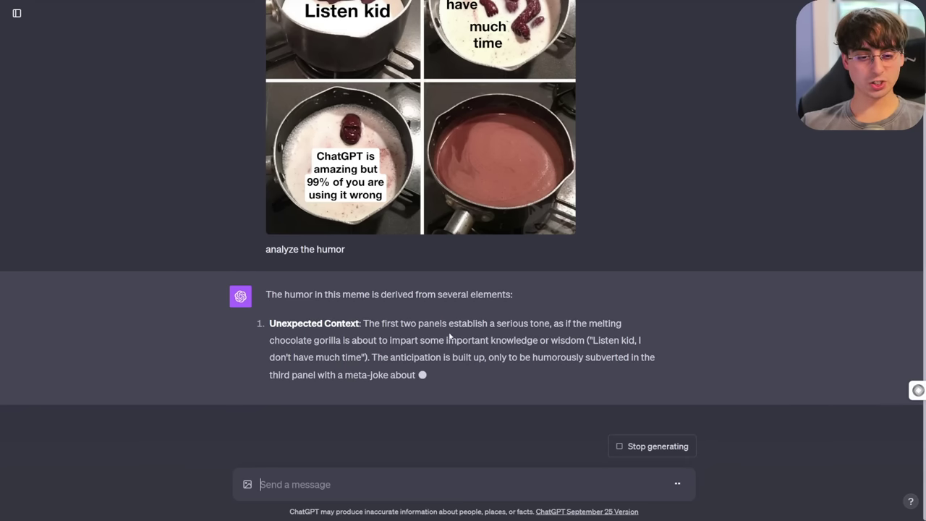
Step: Read the Unexpected Context point, focusing on the built-up anticipation and the meta-joke about ChatGPT
{"action": "scroll", "coordinate": [535, 340], "scroll_direction": "up", "scroll_amount": 1}
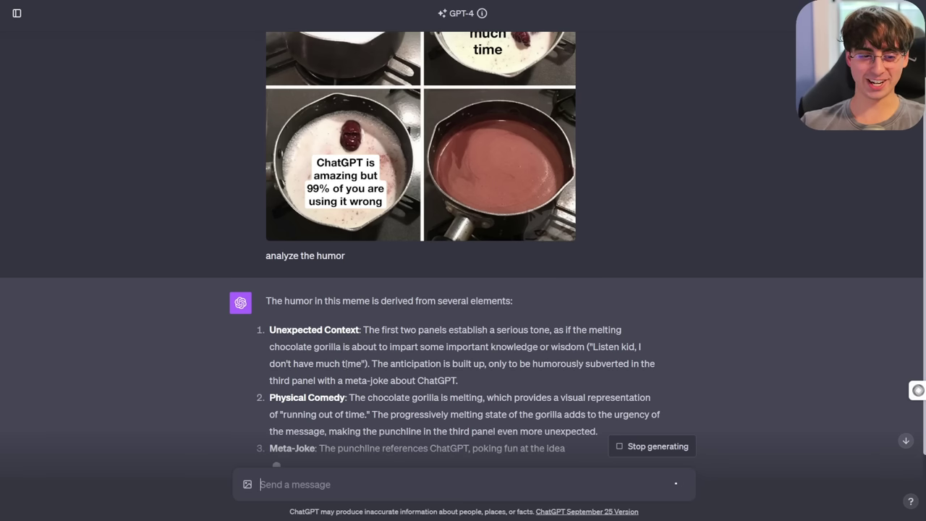
{"action": "left_click_drag", "start_coordinate": [378, 364], "coordinate": [485, 364]}
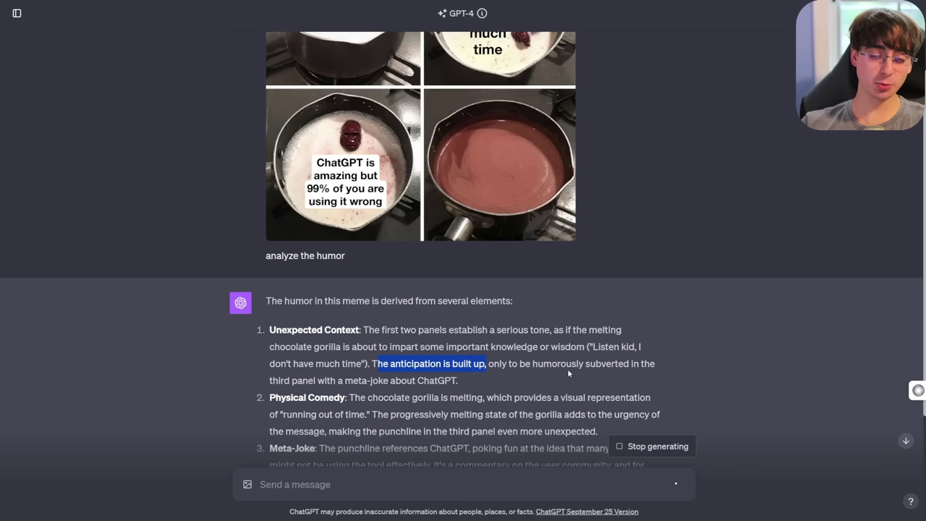
{"action": "left_click", "coordinate": [345, 390]}
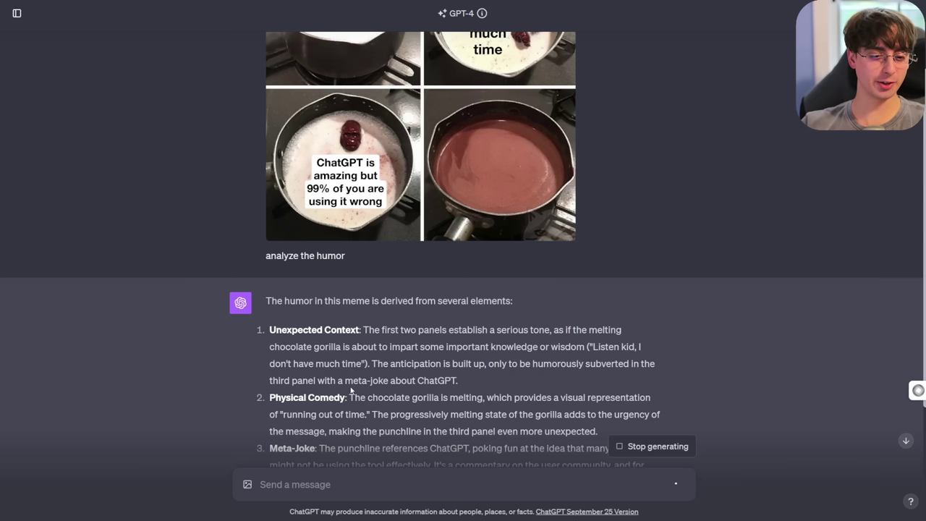
{"action": "left_click_drag", "start_coordinate": [342, 382], "coordinate": [479, 382]}
{"action": "left_click", "coordinate": [477, 382]}
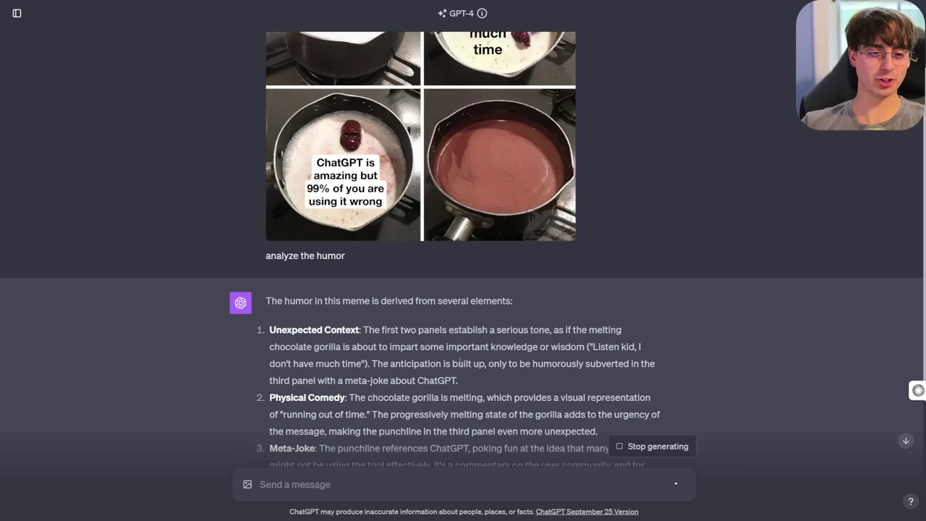
Step: Read the Physical Comedy point and compare its "running out of time" wording with the meme's melting gorilla panels
{"action": "scroll", "coordinate": [361, 317], "scroll_direction": "up", "scroll_amount": 1}
{"action": "scroll", "coordinate": [362, 317], "scroll_direction": "down", "scroll_amount": 2}
{"action": "left_click_drag", "start_coordinate": [336, 300], "coordinate": [395, 346]}
{"action": "left_click", "coordinate": [396, 346]}
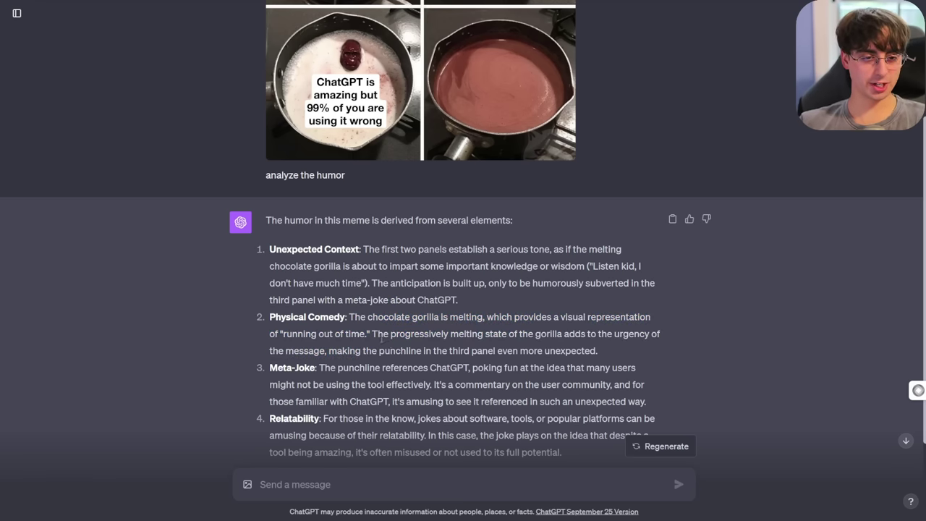
{"action": "left_click_drag", "start_coordinate": [610, 316], "coordinate": [280, 335]}
{"action": "scroll", "coordinate": [463, 290], "scroll_direction": "up", "scroll_amount": 1}
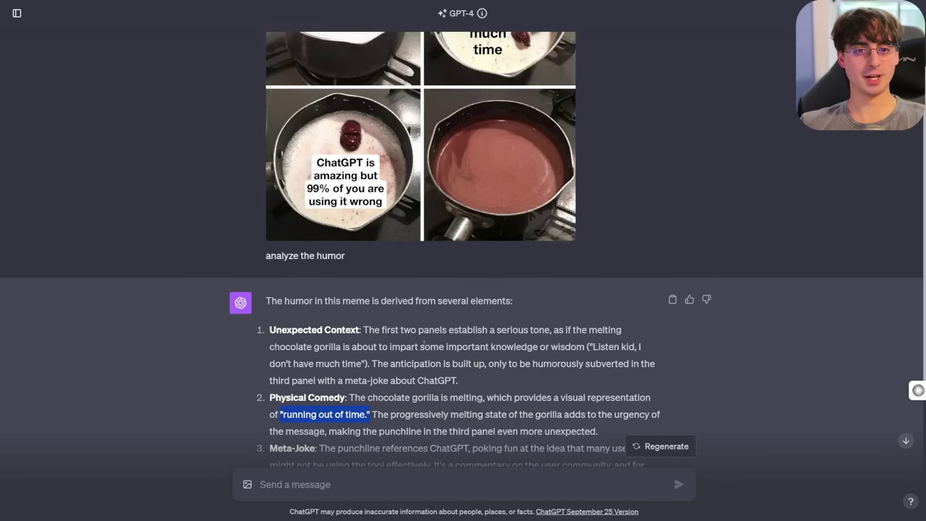
Step: Read the Meta-Joke point on the punchline's reference to ChatGPT
{"action": "scroll", "coordinate": [463, 289], "scroll_direction": "down", "scroll_amount": 2}
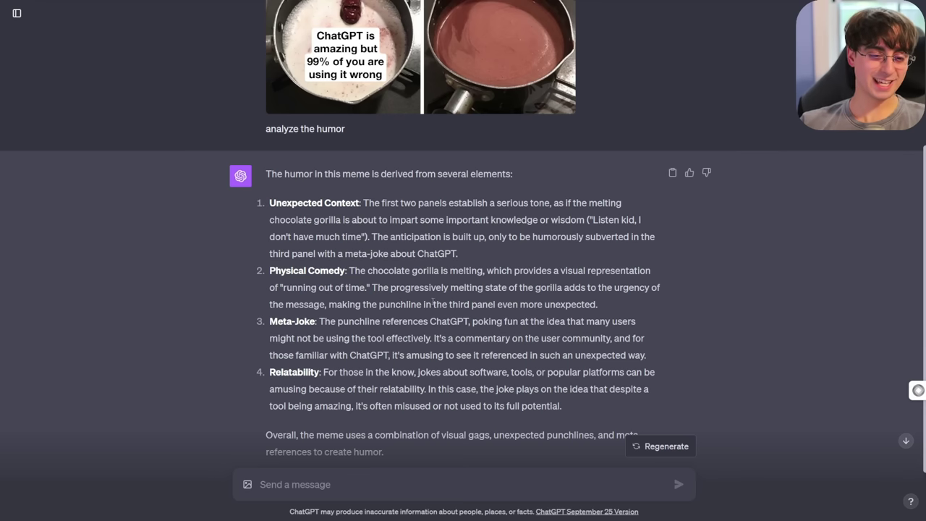
{"action": "left_click_drag", "start_coordinate": [435, 323], "coordinate": [476, 323]}
{"action": "left_click", "coordinate": [476, 323]}
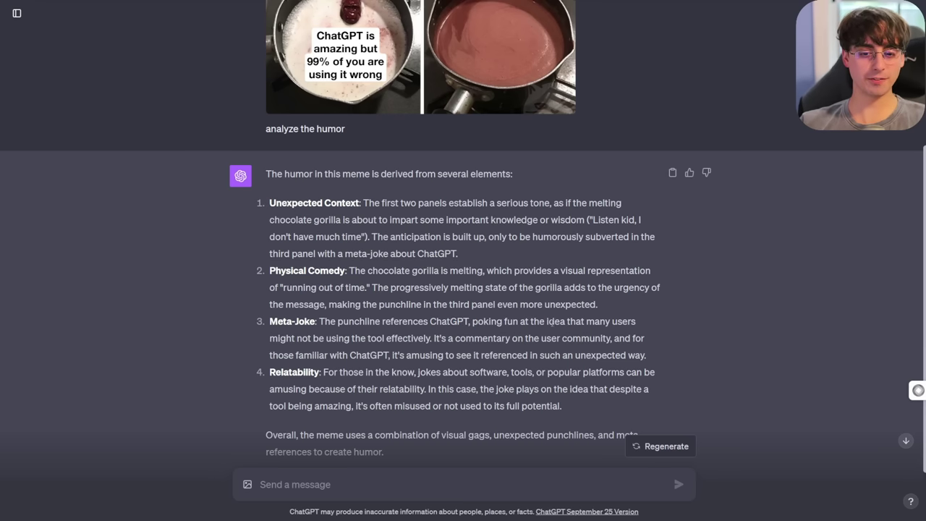
Step: Read the rest of the Meta-Joke point and the Relatability point in the meme's humor analysis
{"action": "double_click", "coordinate": [375, 338]}
{"action": "double_click", "coordinate": [409, 338]}
{"action": "left_click", "coordinate": [461, 350]}
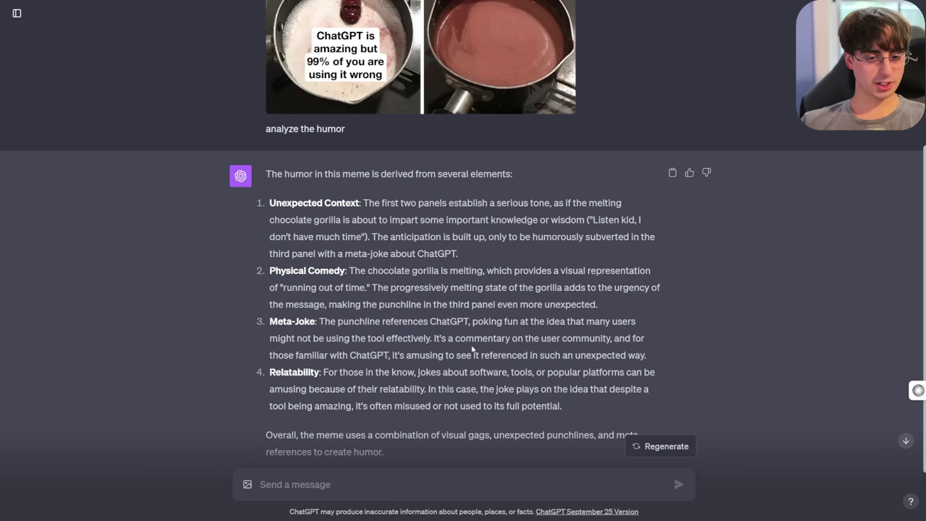
{"action": "left_click_drag", "start_coordinate": [540, 338], "coordinate": [433, 355]}
{"action": "left_click_drag", "start_coordinate": [269, 372], "coordinate": [456, 388]}
{"action": "left_click", "coordinate": [550, 406]}
{"action": "scroll", "coordinate": [604, 403], "scroll_direction": "up", "scroll_amount": 3}
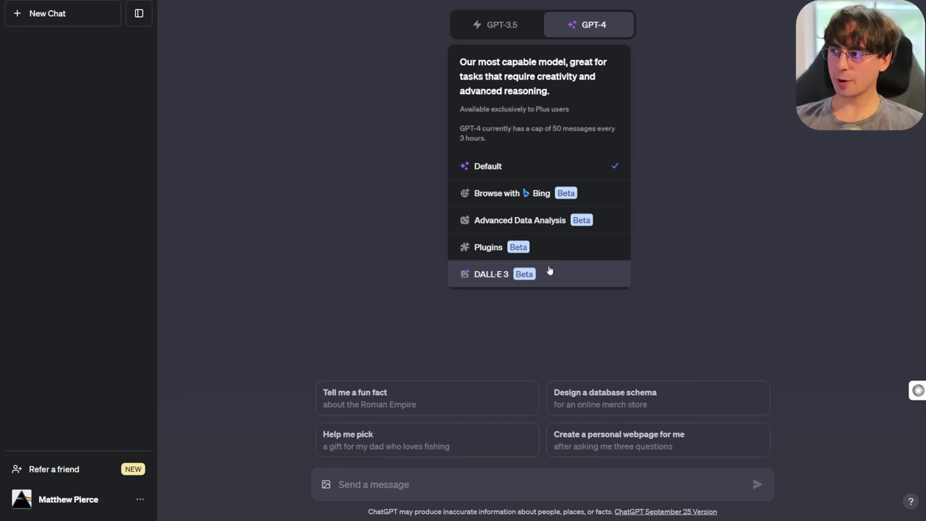
Step: Switch to DALL·E 3 and request an image of a full band of cats playing instruments in a school, with a clever band name
{"action": "left_click", "coordinate": [549, 272]}
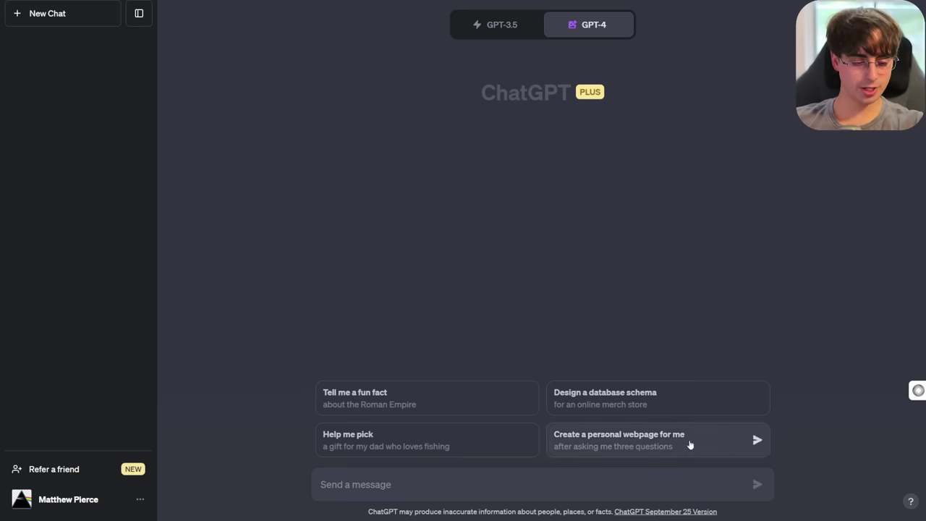
{"action": "type", "text": "create me an image of a full band of cats in a school playing their instruments. the school band name should be something clever"}
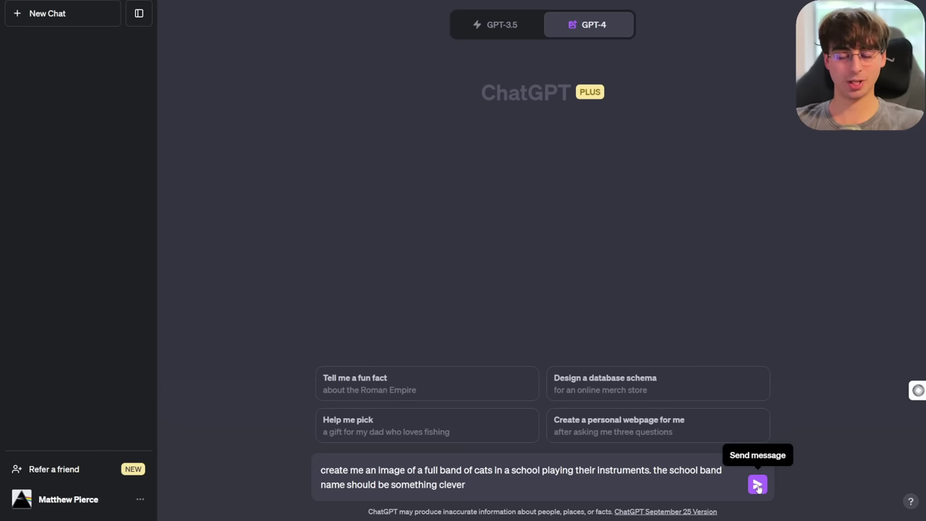
{"action": "left_click", "coordinate": [757, 486]}
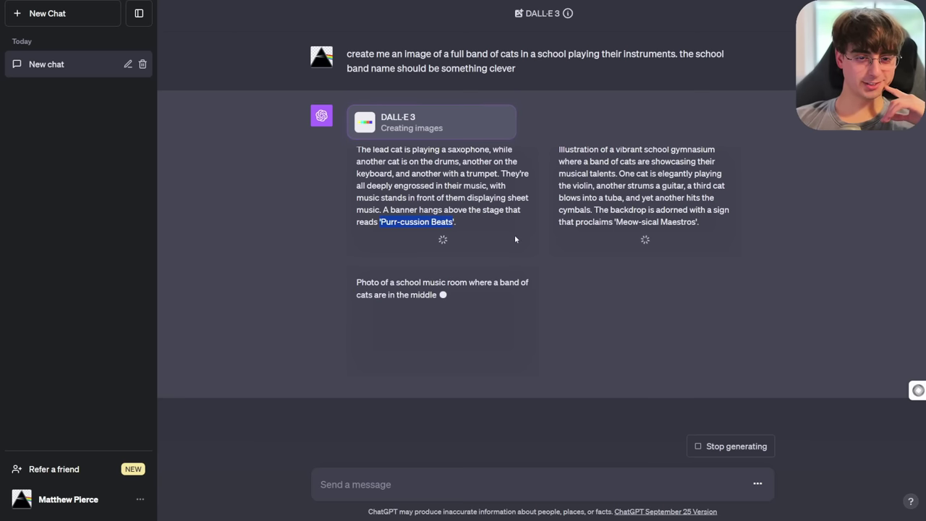
Step: Read the band names in the generated image prompts and view the three cat band images at full size
{"action": "left_click_drag", "start_coordinate": [616, 222], "coordinate": [695, 222]}
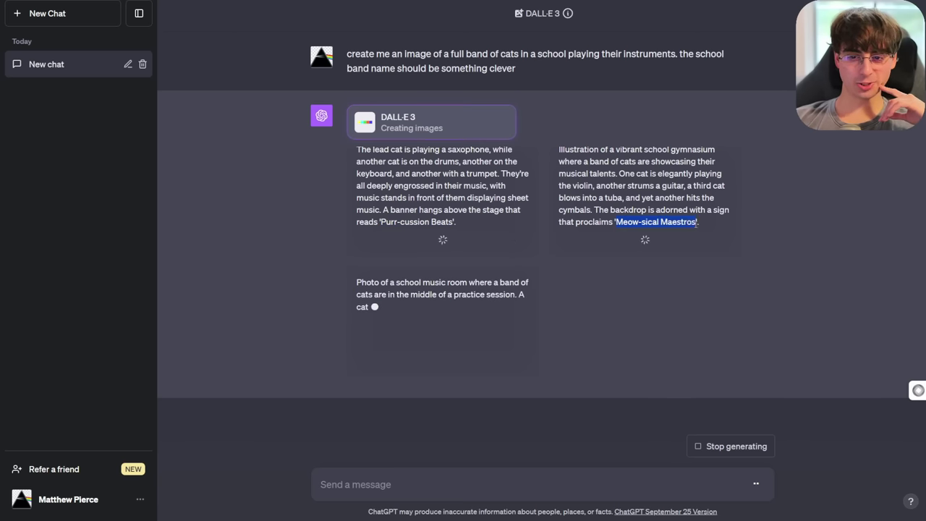
{"action": "left_click_drag", "start_coordinate": [456, 341], "coordinate": [506, 345]}
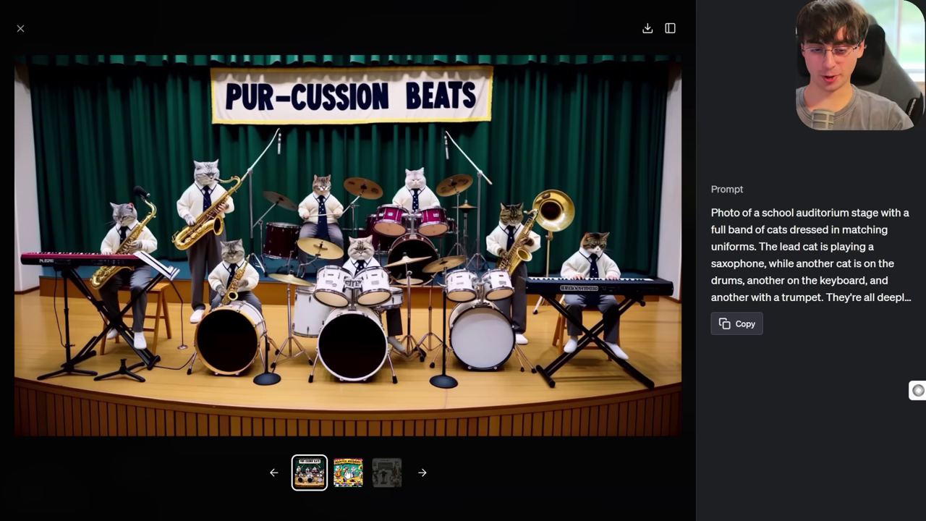
{"action": "left_click", "coordinate": [348, 473]}
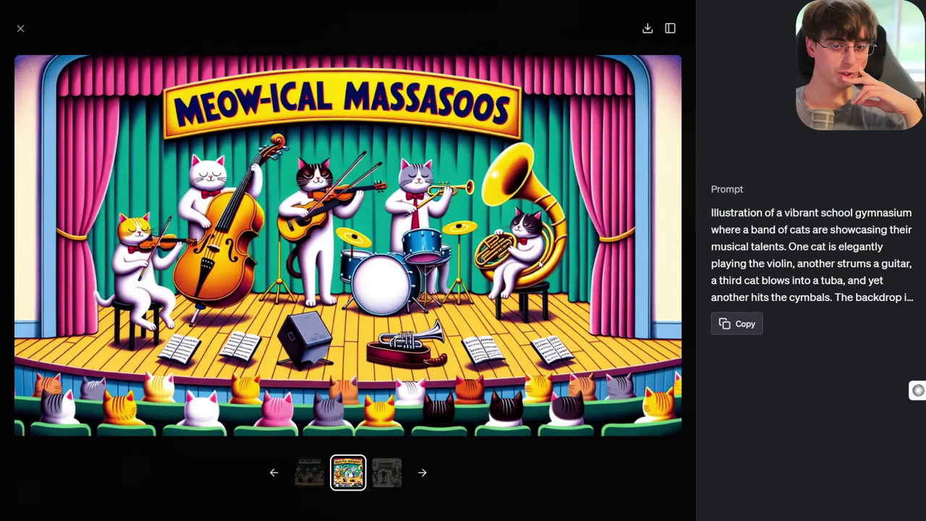
{"action": "left_click", "coordinate": [387, 472]}
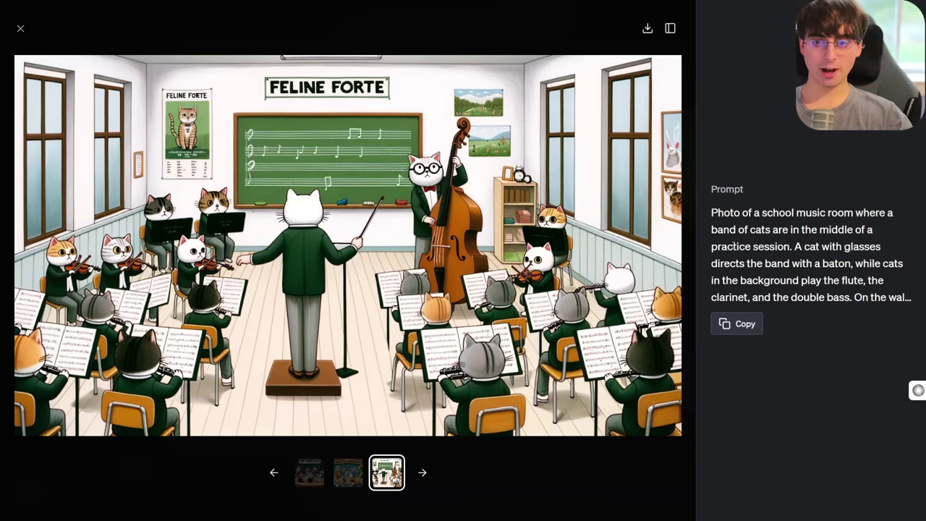
Step: Copy the Feline Forte image's prompt and submit it with the image in a default GPT-4 chat, asking for improvement instructions
{"action": "left_click", "coordinate": [744, 323]}
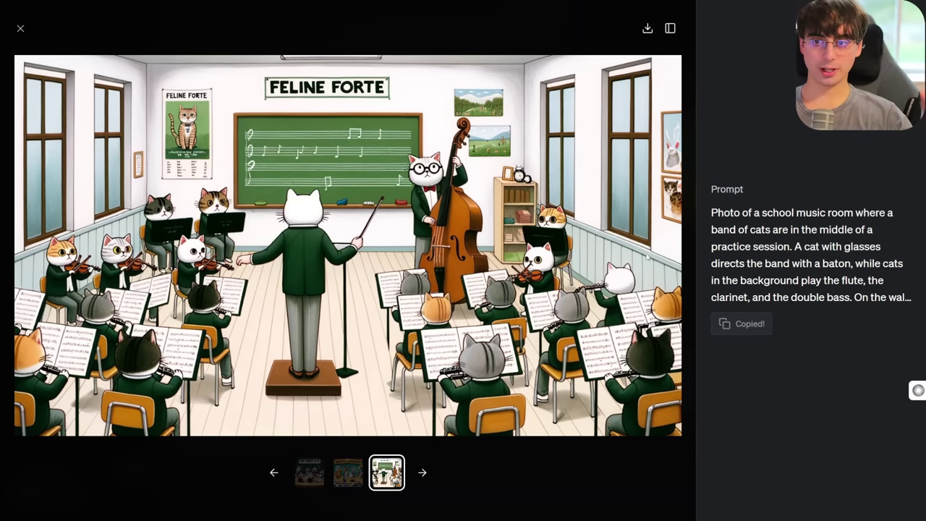
{"action": "left_click", "coordinate": [20, 29]}
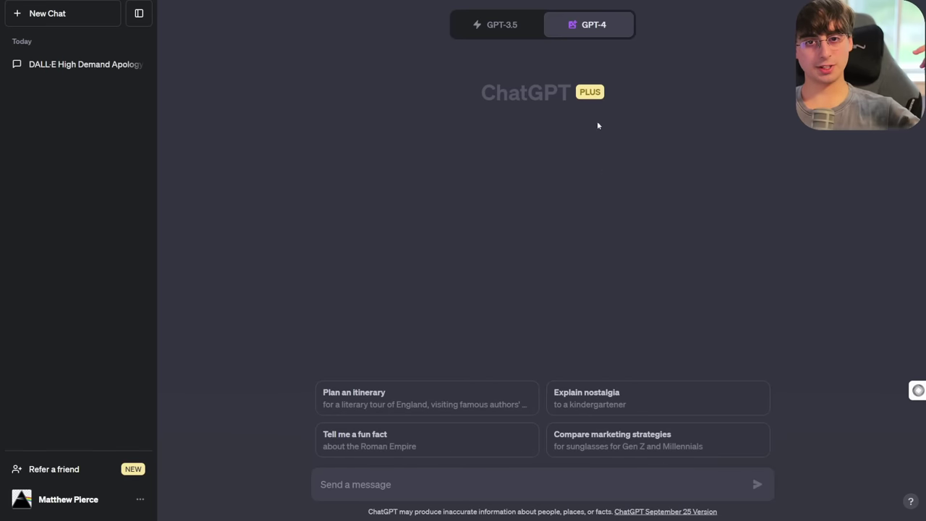
{"action": "mouse_move", "coordinate": [589, 25]}
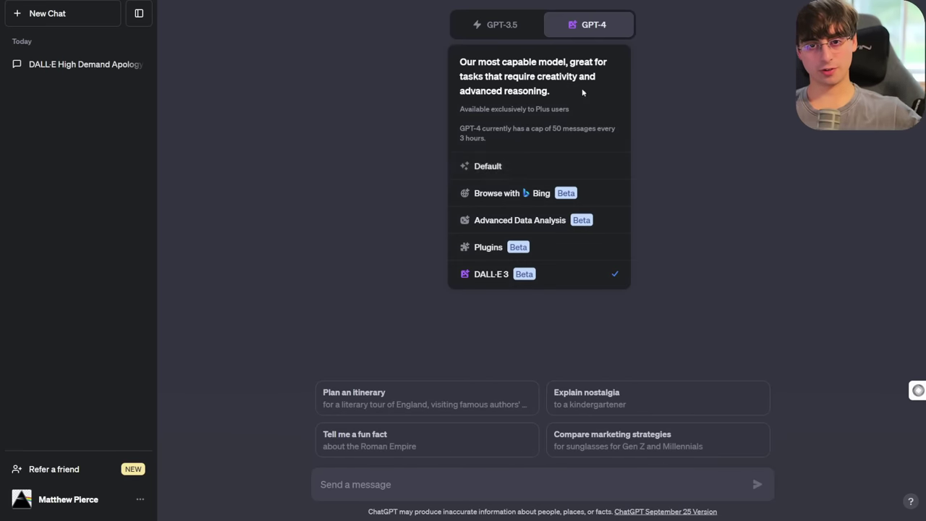
{"action": "left_click", "coordinate": [569, 165]}
{"action": "key", "text": "ctrl+v"}
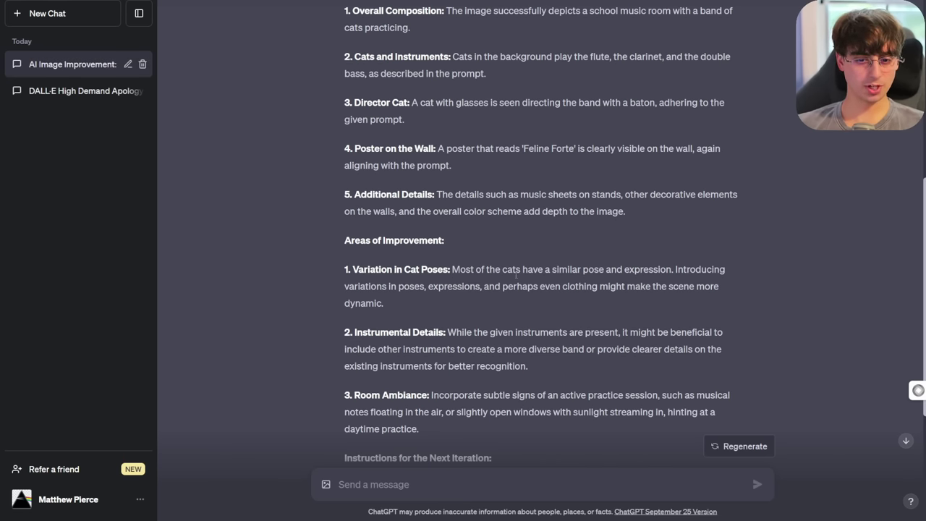
Step: Read the Areas of Improvement on cat poses, instrumental details and room ambiance
{"action": "left_click_drag", "start_coordinate": [549, 271], "coordinate": [675, 271]}
{"action": "left_click", "coordinate": [651, 282]}
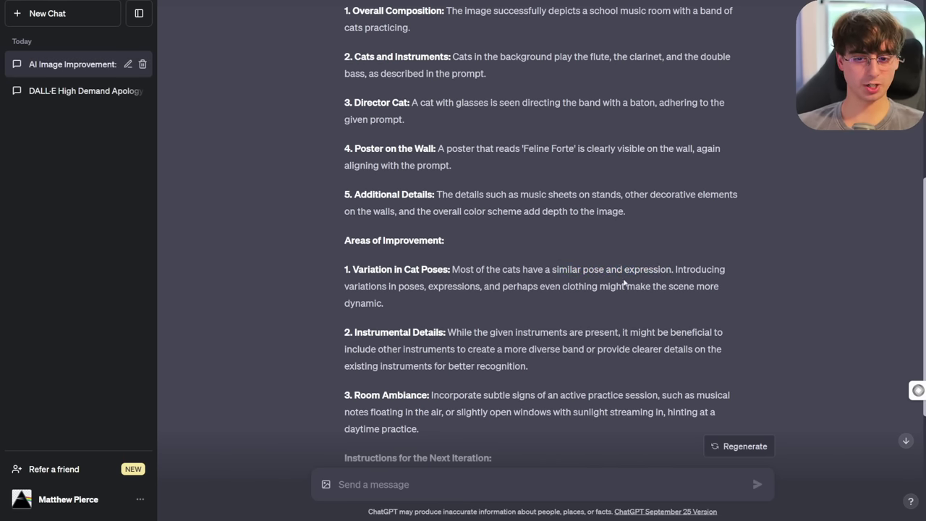
{"action": "scroll", "coordinate": [487, 264], "scroll_direction": "down", "scroll_amount": 1}
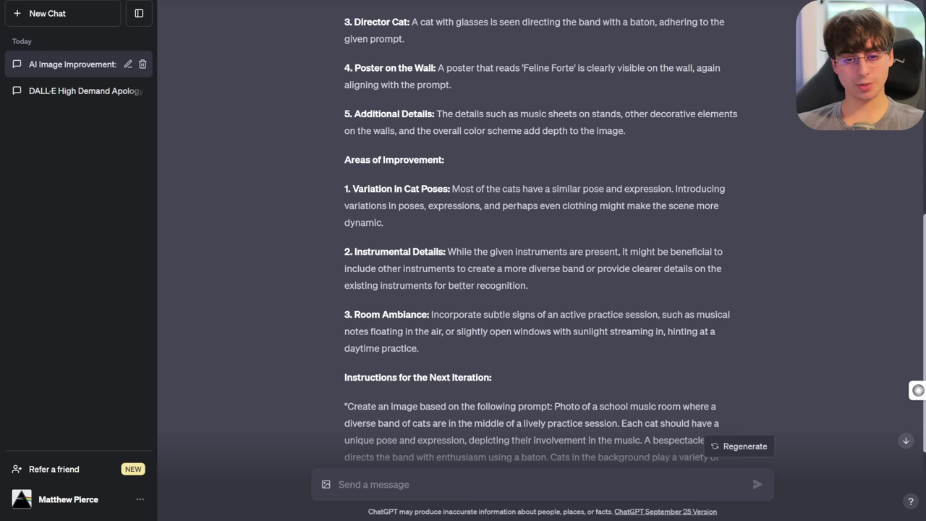
{"action": "left_click_drag", "start_coordinate": [608, 290], "coordinate": [455, 268]}
{"action": "left_click", "coordinate": [480, 319]}
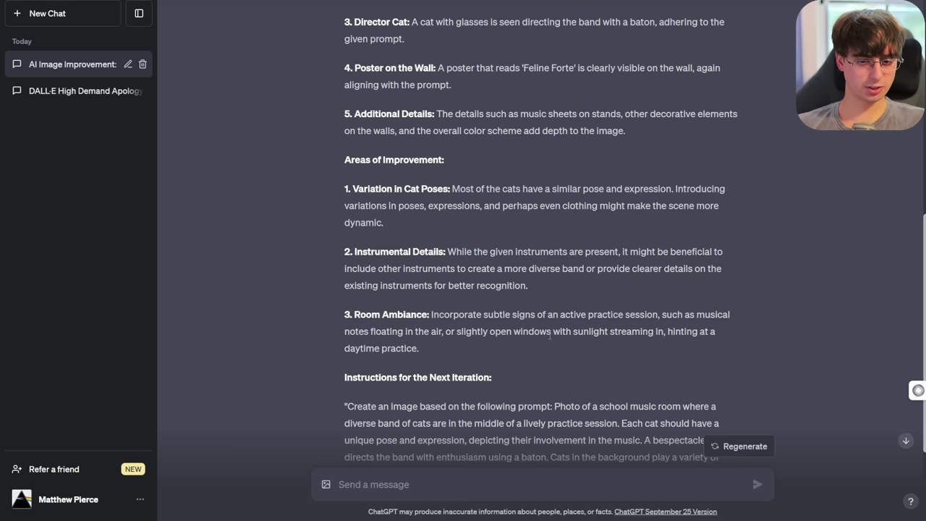
{"action": "scroll", "coordinate": [534, 349], "scroll_direction": "down", "scroll_amount": 3}
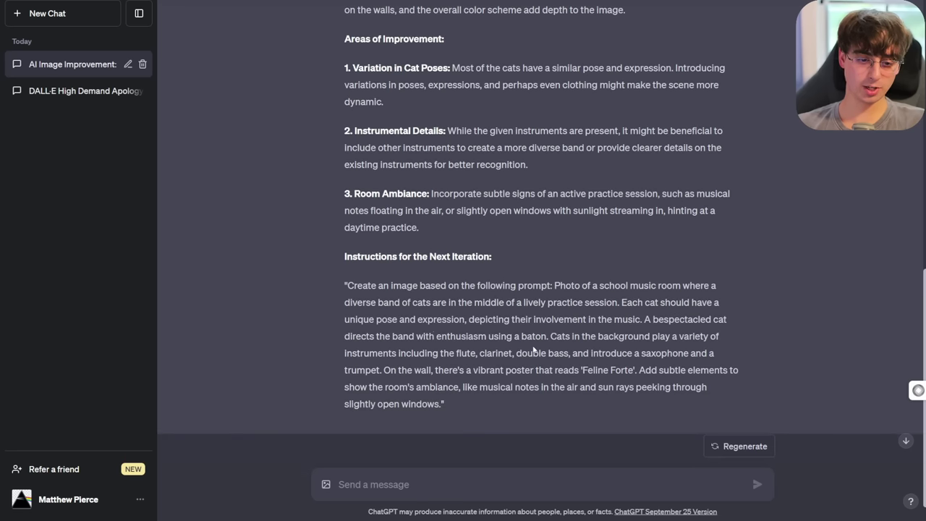
Step: Copy the suggested prompt under Instructions for the Next Iteration and review the original request and its analysis
{"action": "left_click_drag", "start_coordinate": [346, 285], "coordinate": [442, 402]}
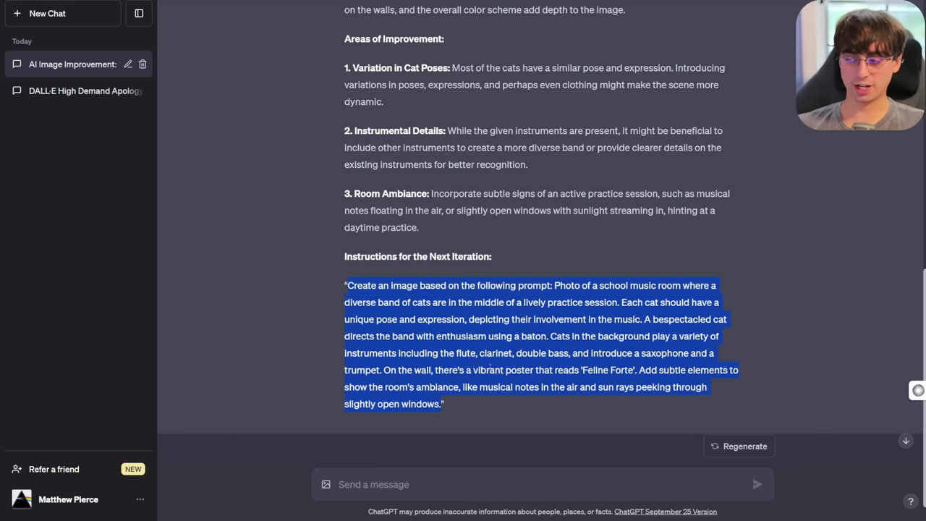
{"action": "left_click", "coordinate": [449, 302]}
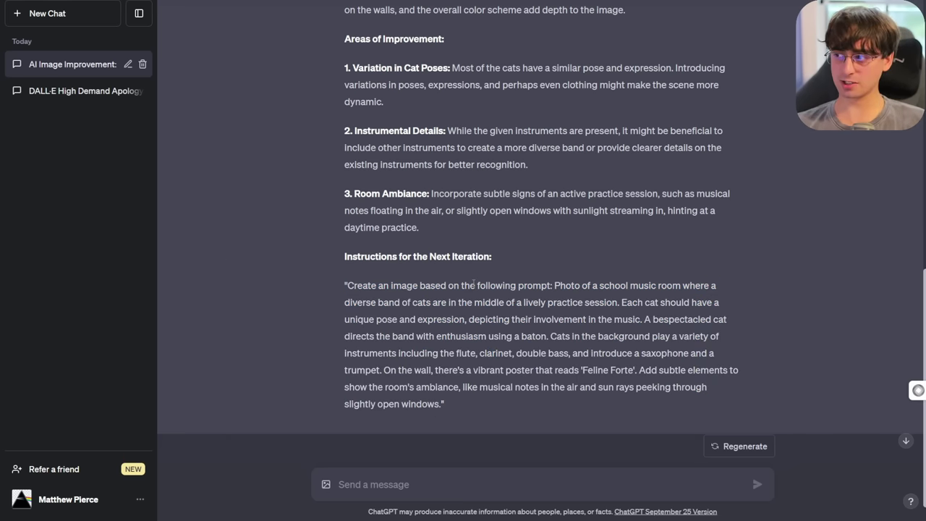
{"action": "scroll", "coordinate": [471, 295], "scroll_direction": "up", "scroll_amount": 15}
{"action": "left_click_drag", "start_coordinate": [482, 281], "coordinate": [507, 281]}
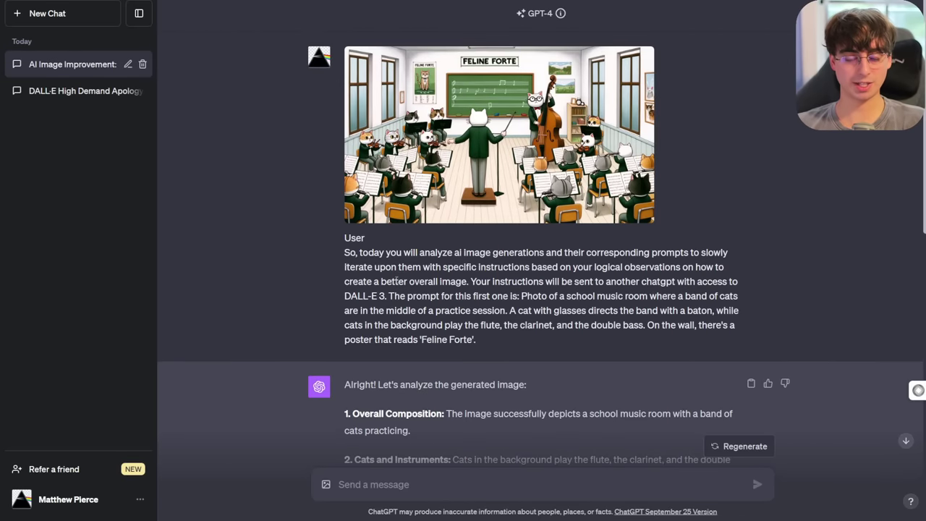
{"action": "scroll", "coordinate": [398, 280], "scroll_direction": "down", "scroll_amount": 15}
{"action": "left_click_drag", "start_coordinate": [375, 72], "coordinate": [537, 437]}
{"action": "scroll", "coordinate": [445, 377], "scroll_direction": "up", "scroll_amount": 1}
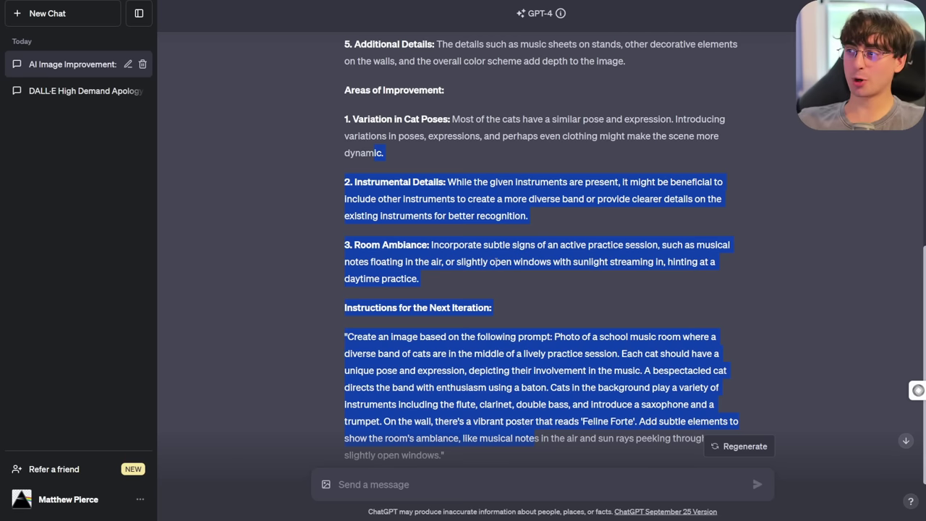
{"action": "left_click", "coordinate": [330, 110]}
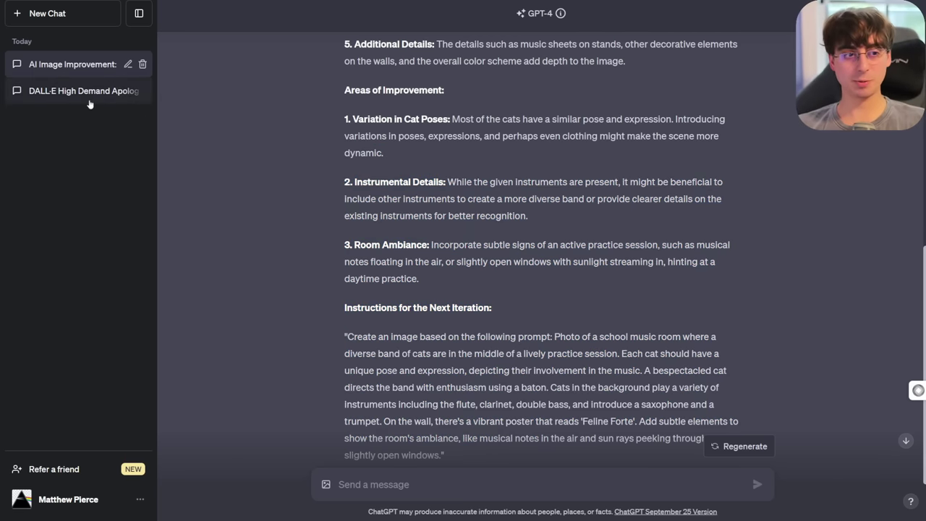
Step: Send the improved Feline Forte prompt in the DALL·E chat and follow the image generation
{"action": "left_click", "coordinate": [26, 92]}
{"action": "key", "text": "ctrl+v"}
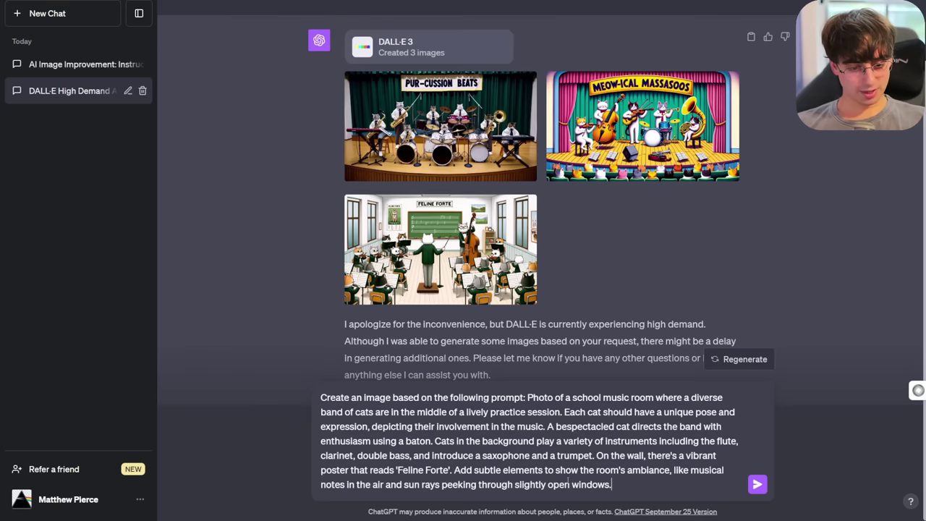
{"action": "left_click", "coordinate": [757, 484]}
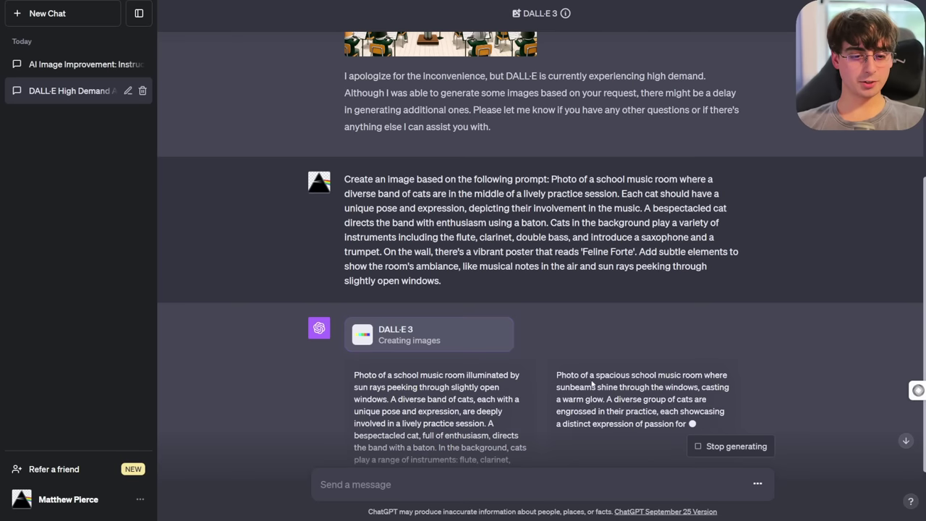
{"action": "left_click_drag", "start_coordinate": [378, 194], "coordinate": [603, 293]}
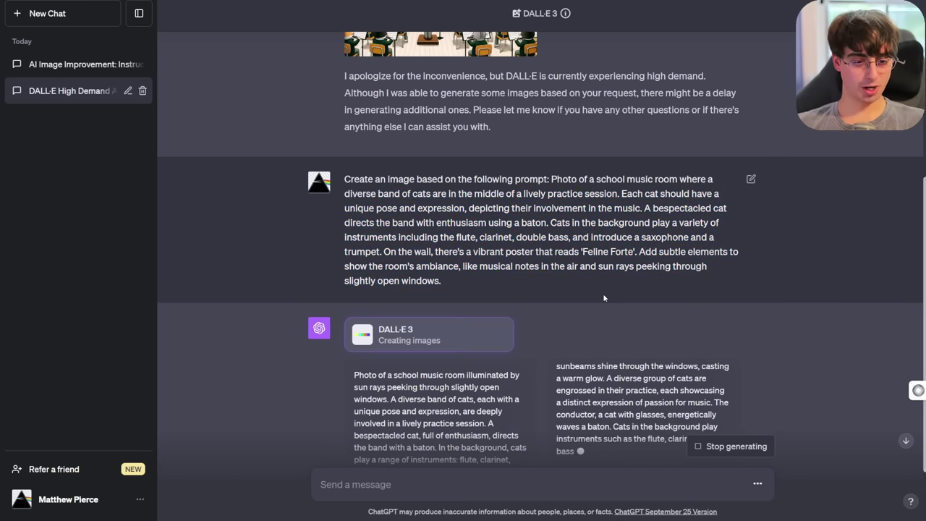
{"action": "left_click", "coordinate": [603, 293]}
{"action": "scroll", "coordinate": [602, 293], "scroll_direction": "down", "scroll_amount": 1}
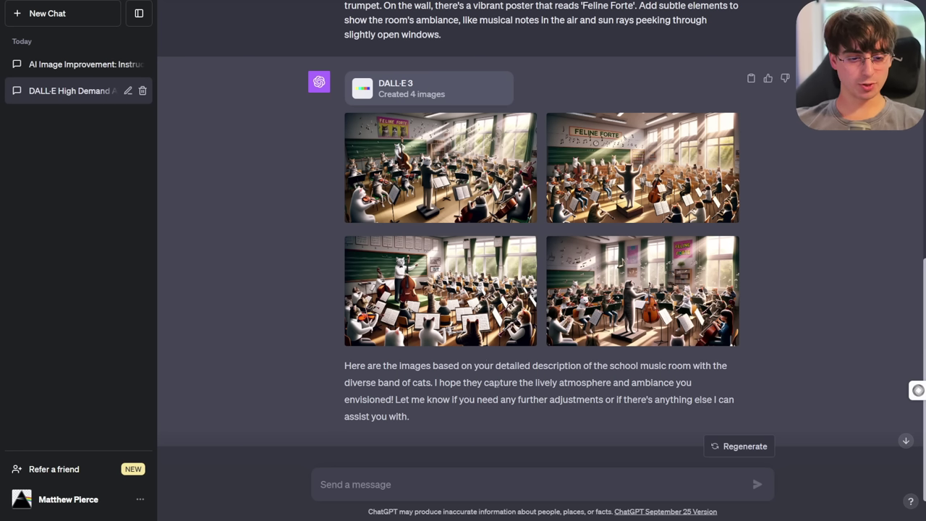
Step: View the four new Feline Forte images at full size, compare them and return to the first one
{"action": "left_click", "coordinate": [521, 210]}
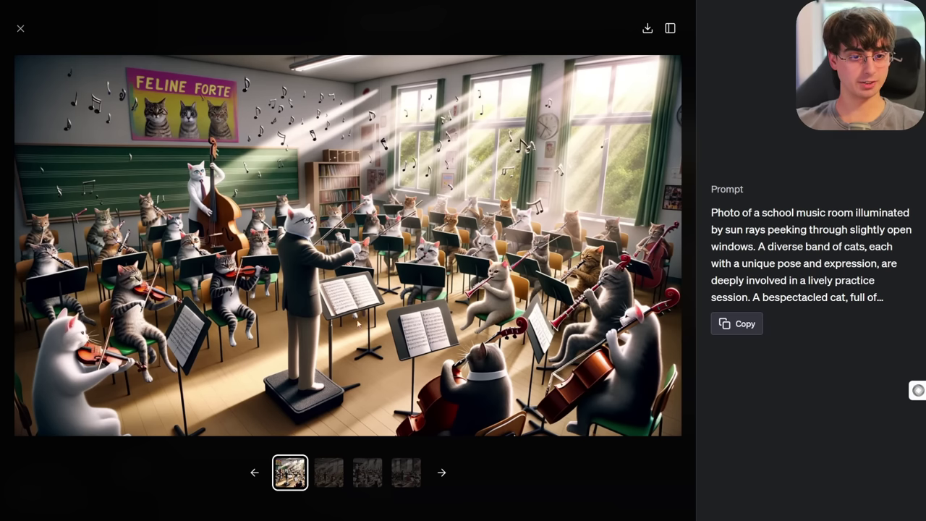
{"action": "left_click", "coordinate": [329, 473]}
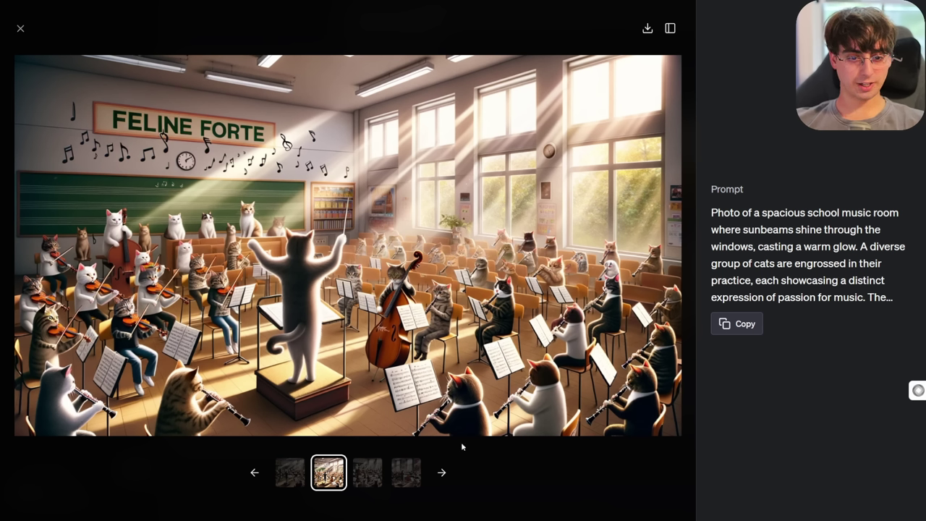
{"action": "key", "text": "Left"}
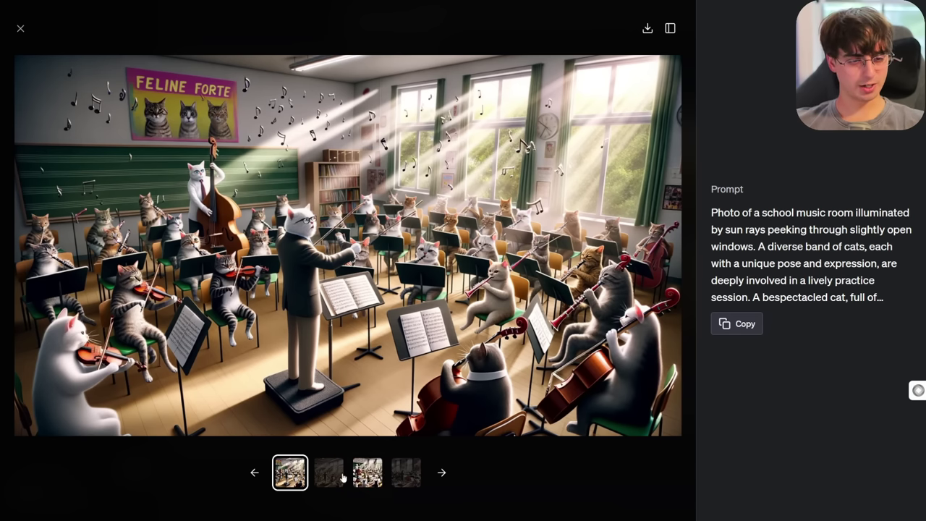
{"action": "left_click", "coordinate": [367, 473]}
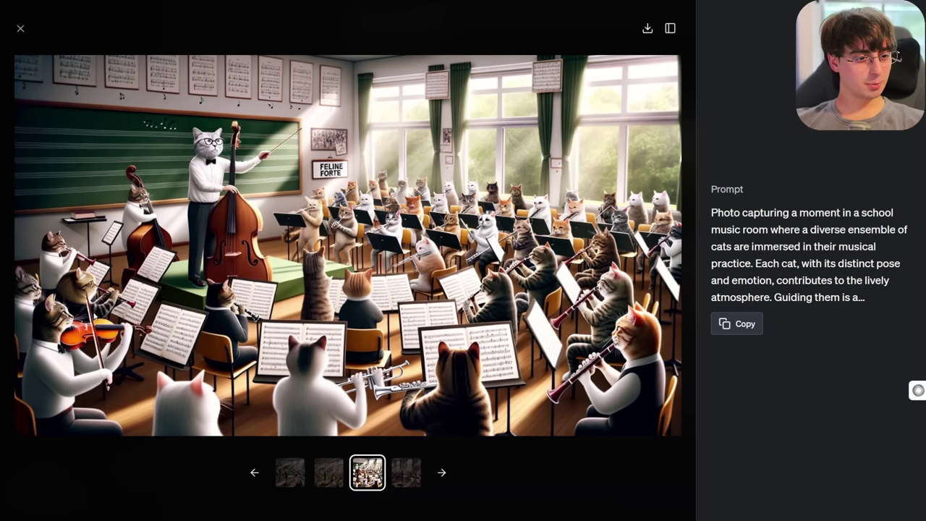
{"action": "key", "text": "Right"}
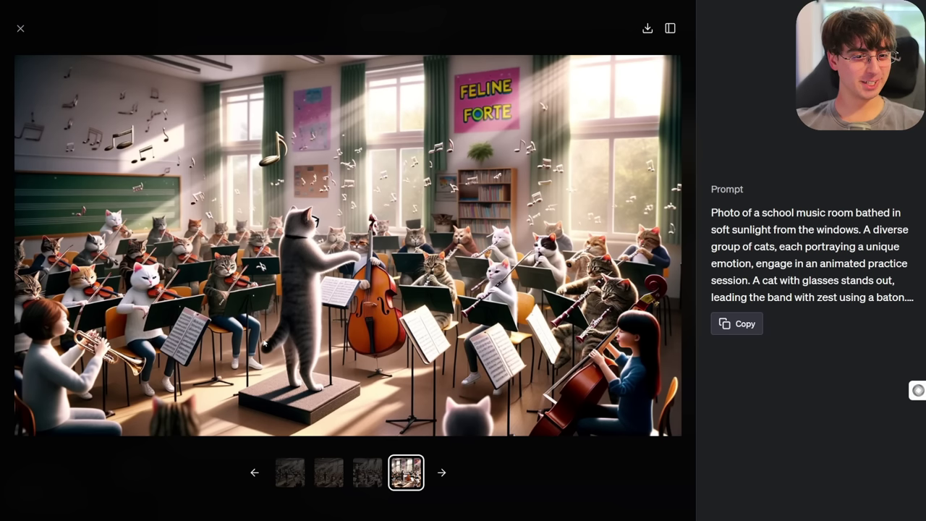
{"action": "left_click", "coordinate": [299, 476]}
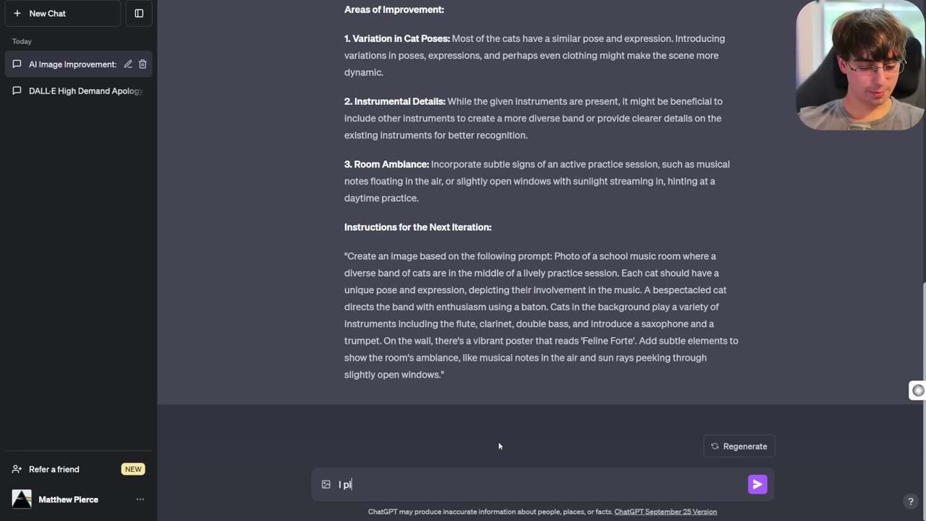
Step: Send the best new image and its DALL·E prompt to the AI Image Improvement chat, noting it is the best generation of the bunch
{"action": "type", "text": "cked the best generation out of the bunch. Here is the prompt chatgpt used: Photo of a"}
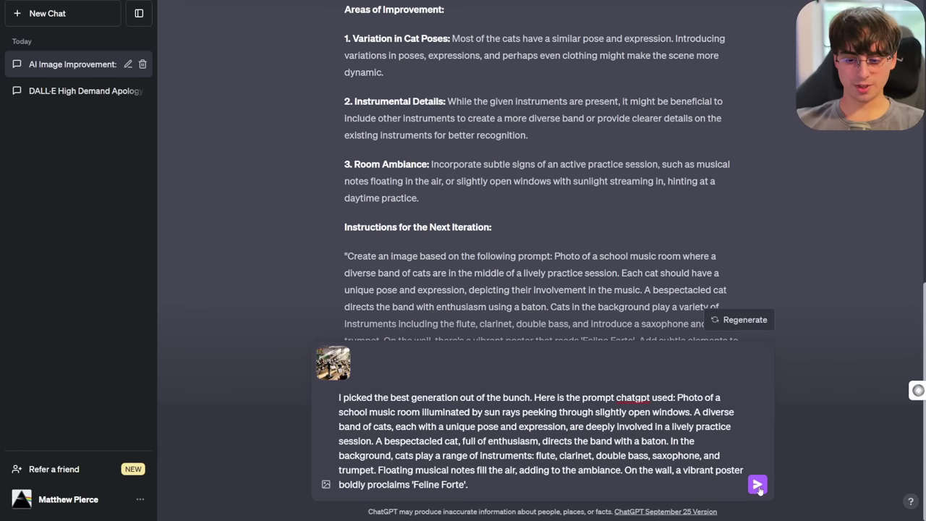
{"action": "left_click", "coordinate": [757, 485]}
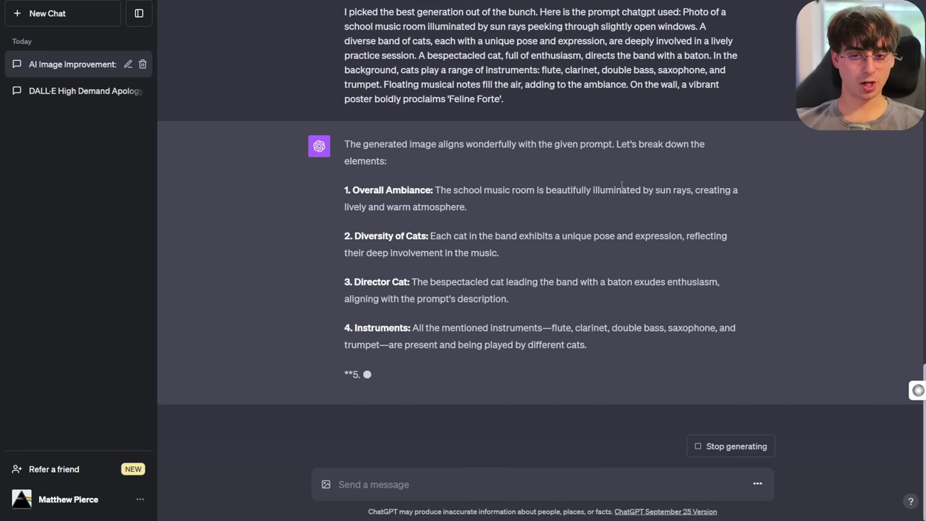
{"action": "scroll", "coordinate": [455, 319], "scroll_direction": "up", "scroll_amount": 5}
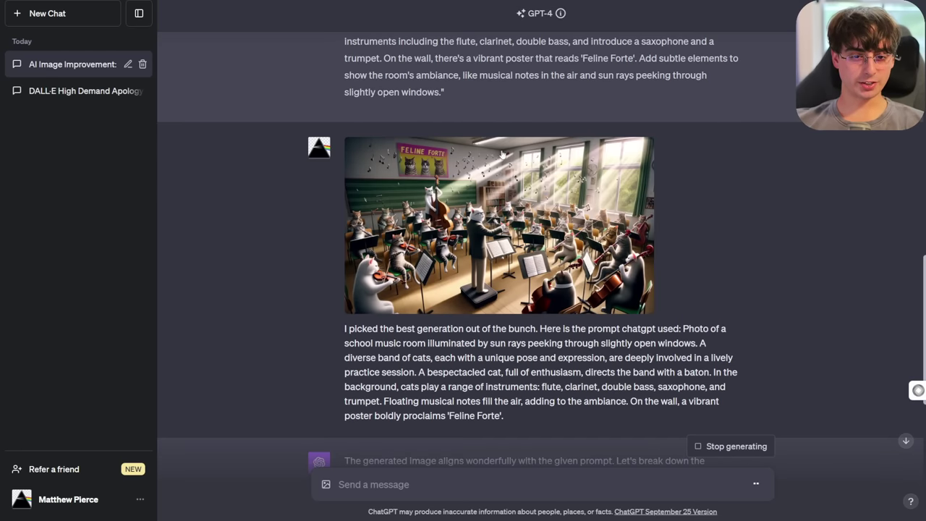
Step: Read the critique of the Feline Forte image, comparing it with the picture and examining the suggested improvements to instruments and facial expressions
{"action": "scroll", "coordinate": [640, 278], "scroll_direction": "down", "scroll_amount": 5}
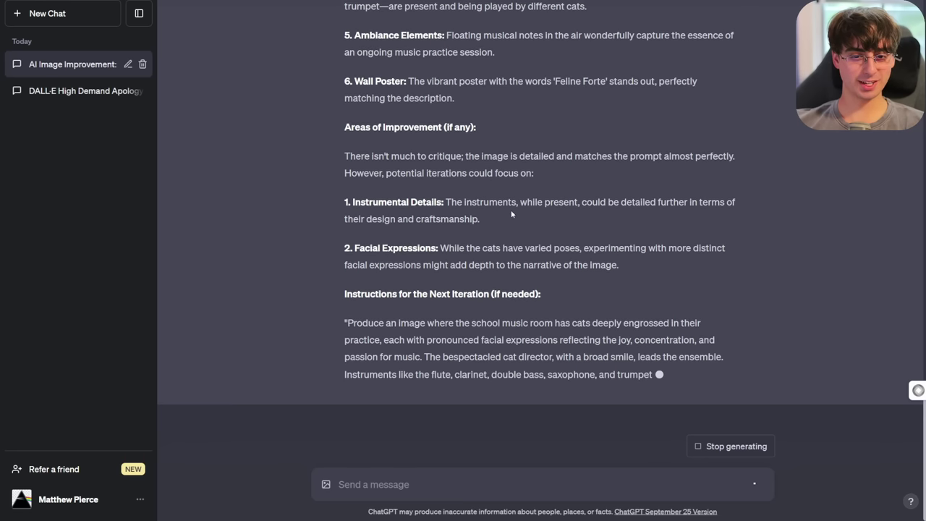
{"action": "scroll", "coordinate": [415, 309], "scroll_direction": "up", "scroll_amount": 6}
{"action": "scroll", "coordinate": [415, 309], "scroll_direction": "up", "scroll_amount": 3}
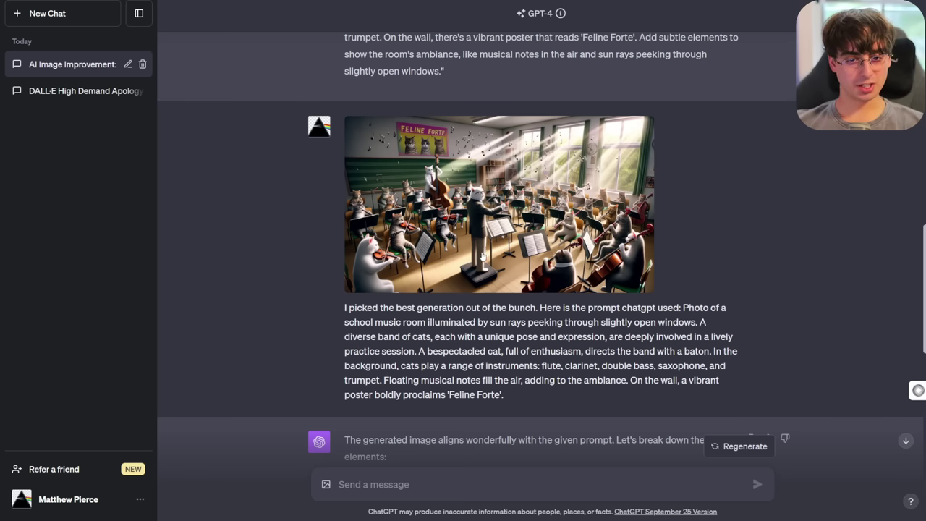
{"action": "scroll", "coordinate": [485, 250], "scroll_direction": "down", "scroll_amount": 10}
{"action": "left_click_drag", "start_coordinate": [497, 194], "coordinate": [533, 215]}
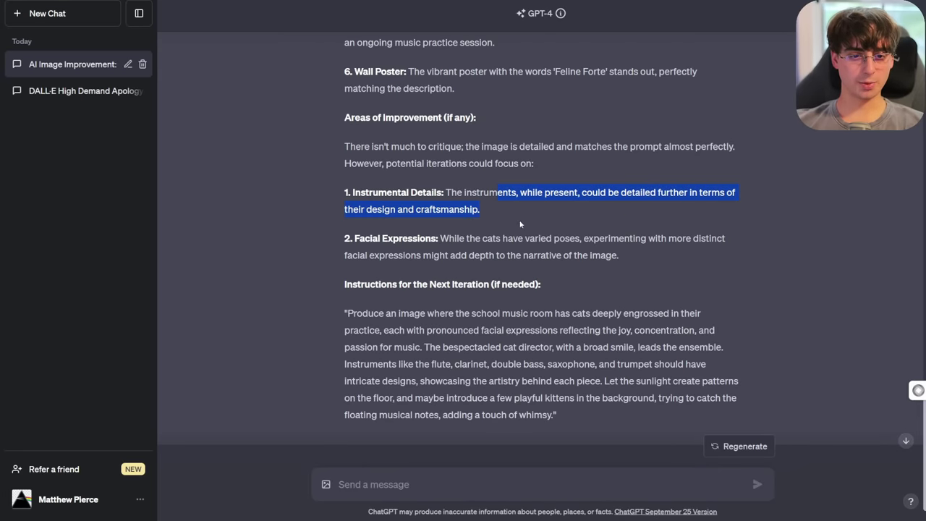
{"action": "left_click", "coordinate": [482, 250]}
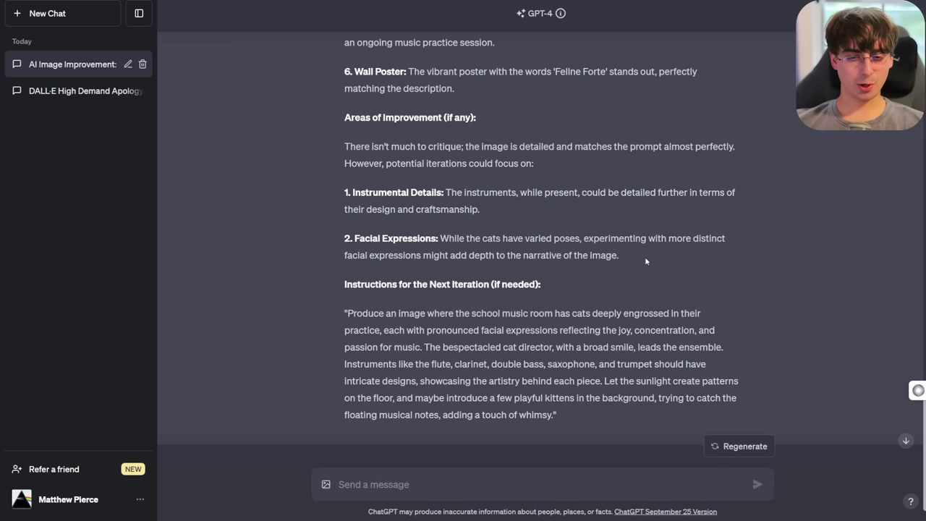
Step: Copy the entire critique, including the instructions for the next iteration, and send it in the DALL·E chat
{"action": "left_click_drag", "start_coordinate": [341, 314], "coordinate": [566, 375]}
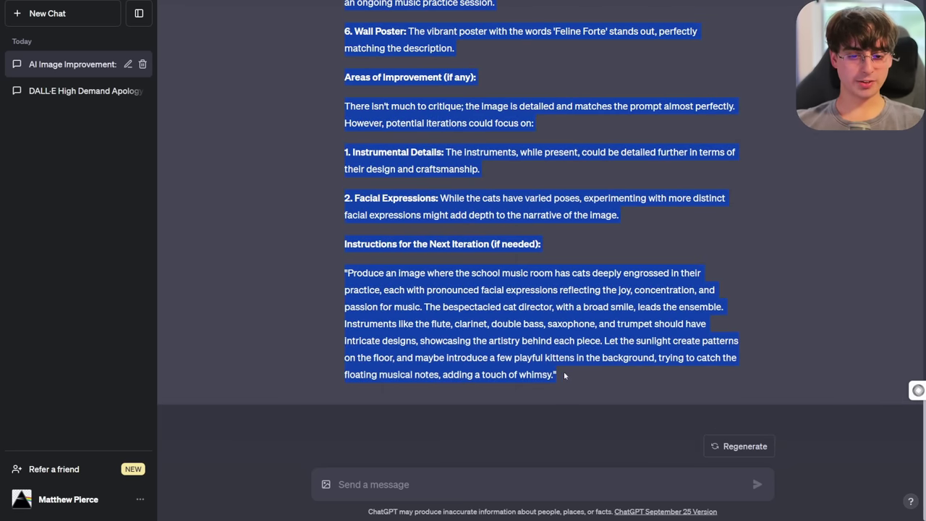
{"action": "left_click", "coordinate": [79, 91]}
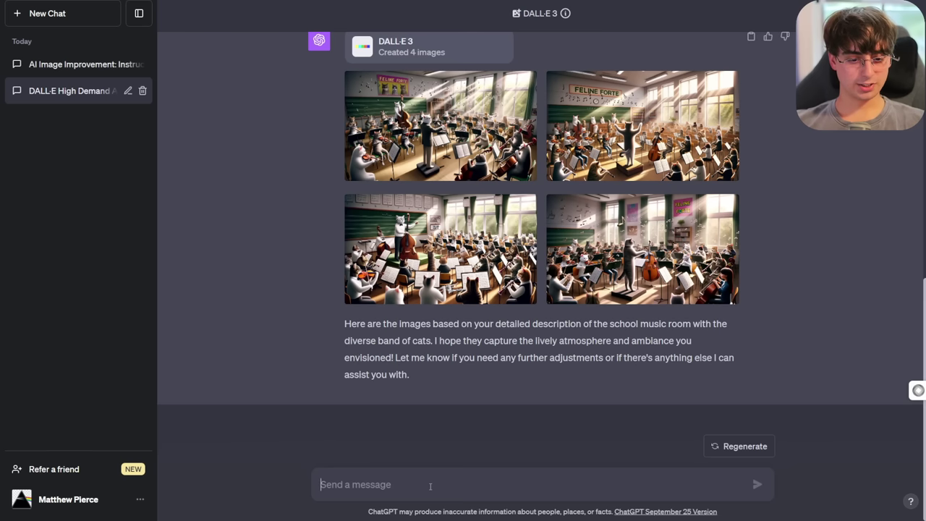
{"action": "key", "text": "ctrl+v"}
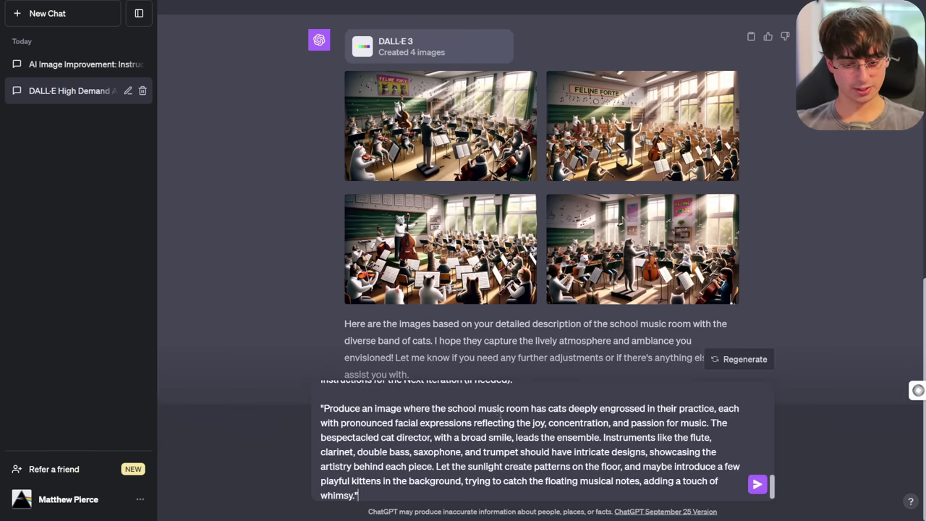
{"action": "key", "text": "Return"}
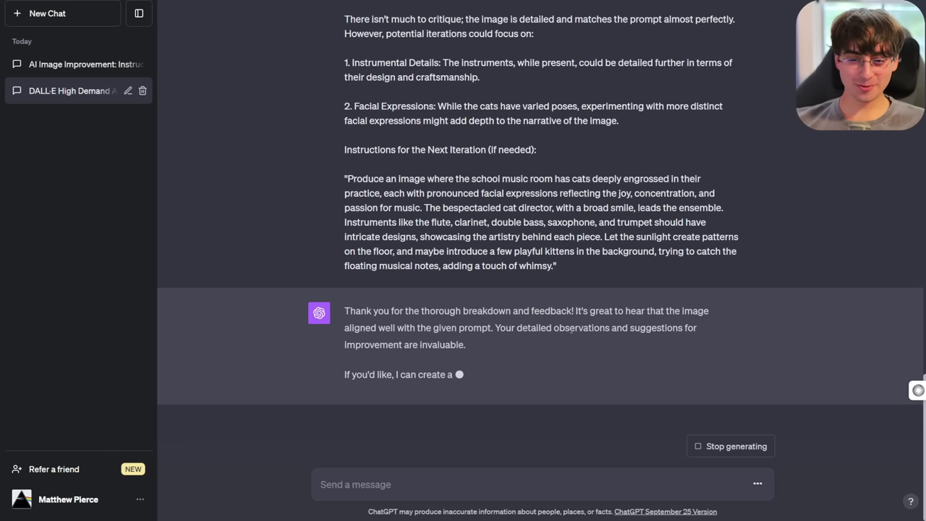
Step: Reply "yes use the feedback" in the DALL·E chat to have the updated images generated
{"action": "type", "text": "yes use the feed"}
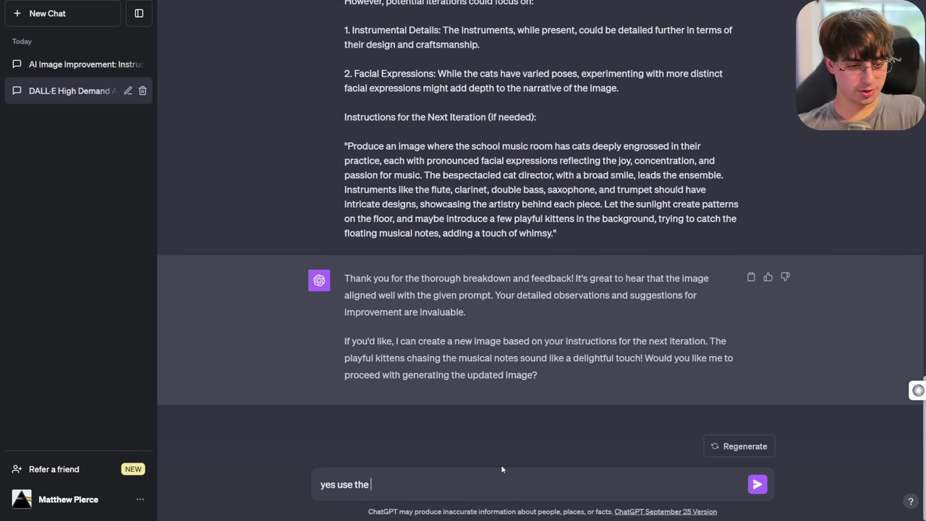
{"action": "type", "text": "back"}
{"action": "key", "text": "Return"}
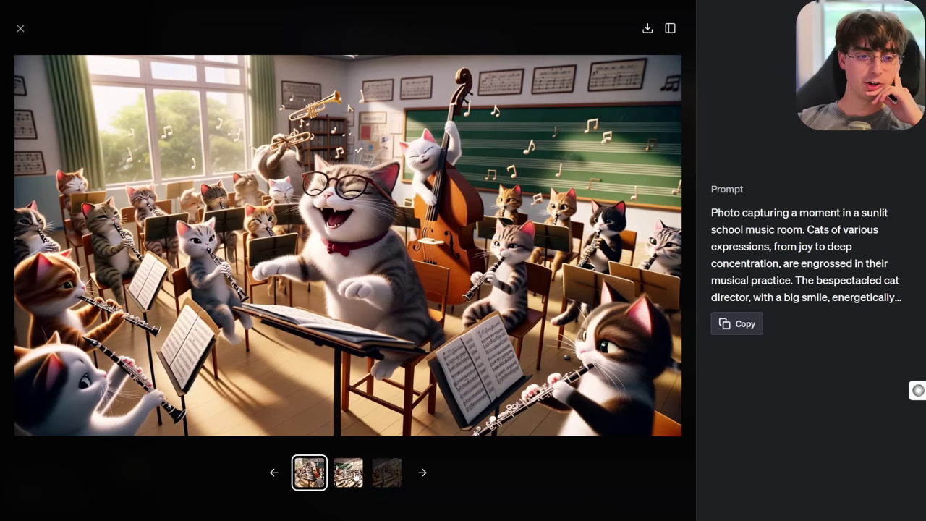
Step: View the three new cat band images at full size and compare them, returning to the first one
{"action": "left_click", "coordinate": [348, 472]}
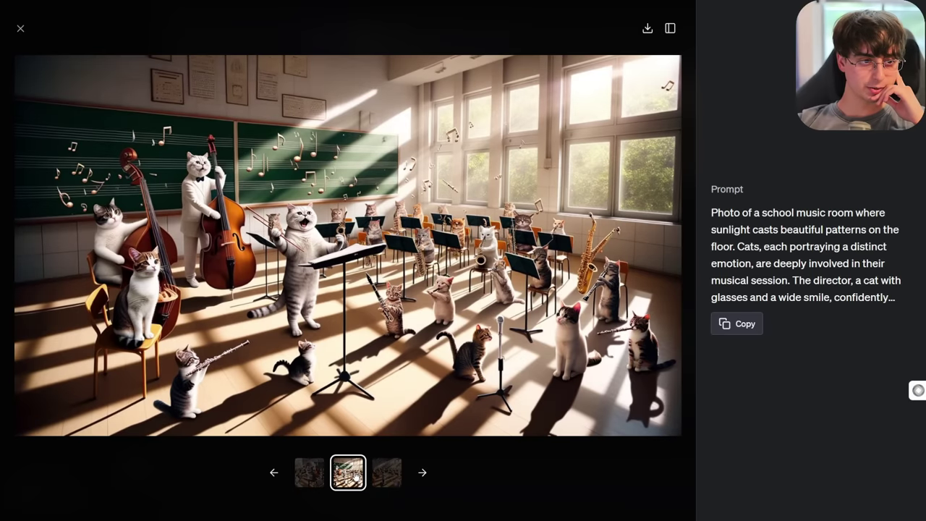
{"action": "left_click", "coordinate": [407, 479]}
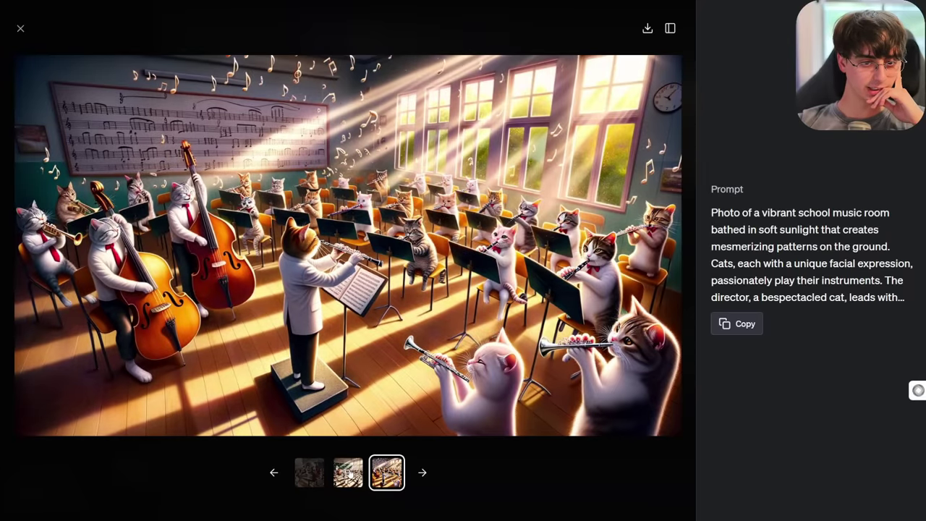
{"action": "left_click", "coordinate": [309, 472]}
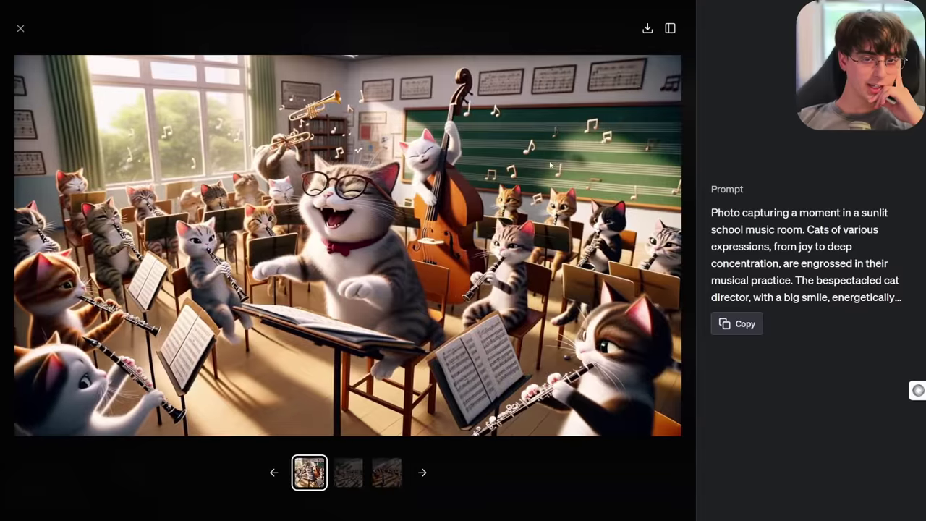
{"action": "left_click", "coordinate": [359, 478]}
{"action": "left_click", "coordinate": [391, 476]}
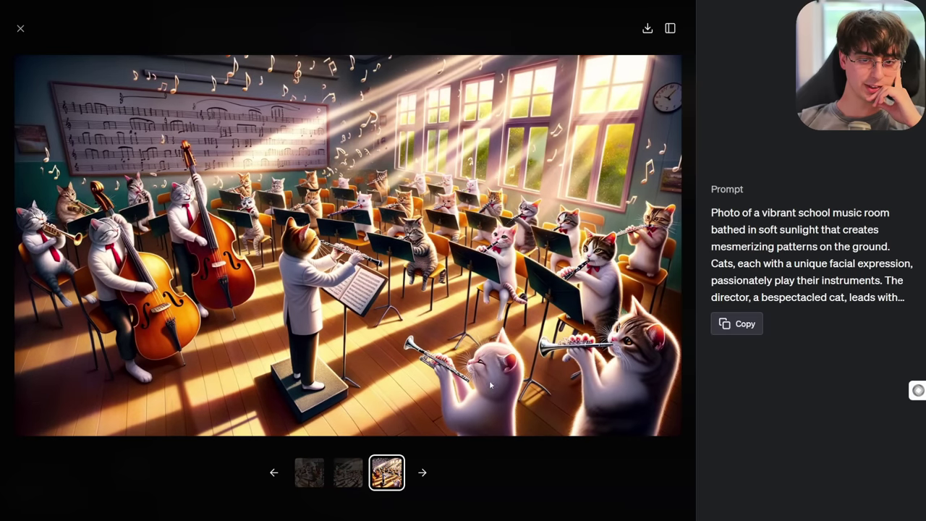
{"action": "left_click", "coordinate": [348, 472]}
{"action": "left_click", "coordinate": [309, 472]}
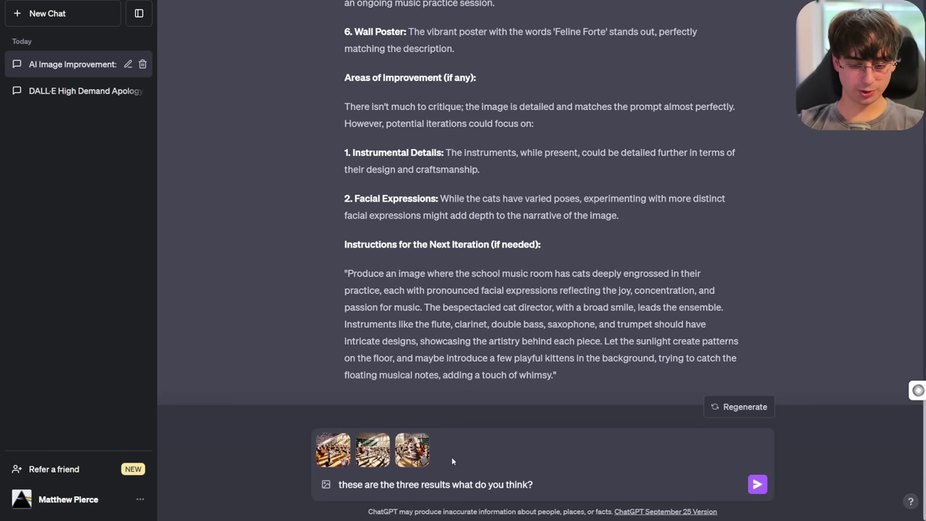
Step: Send the three images to the AI Image Improvement chat with "these are the three results what do you think?" and read the evaluation of each
{"action": "key", "text": "Return"}
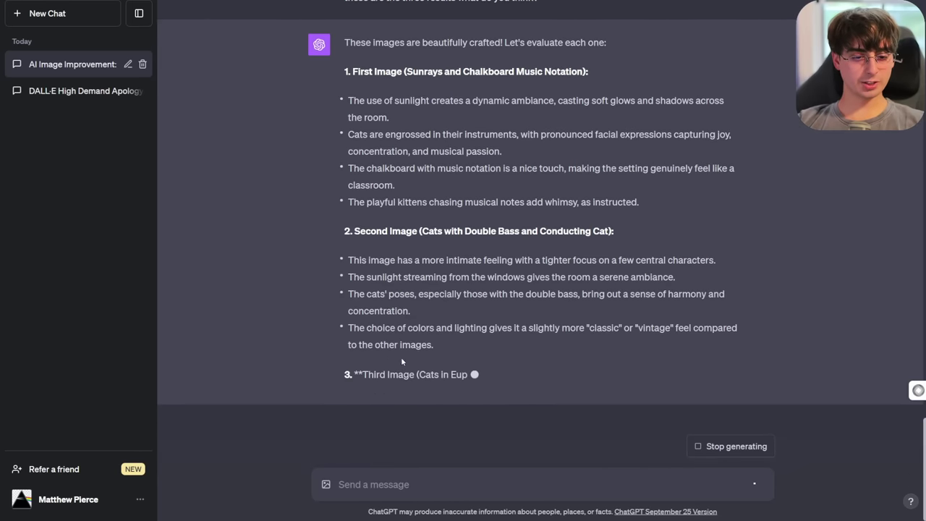
{"action": "scroll", "coordinate": [538, 222], "scroll_direction": "up", "scroll_amount": 3}
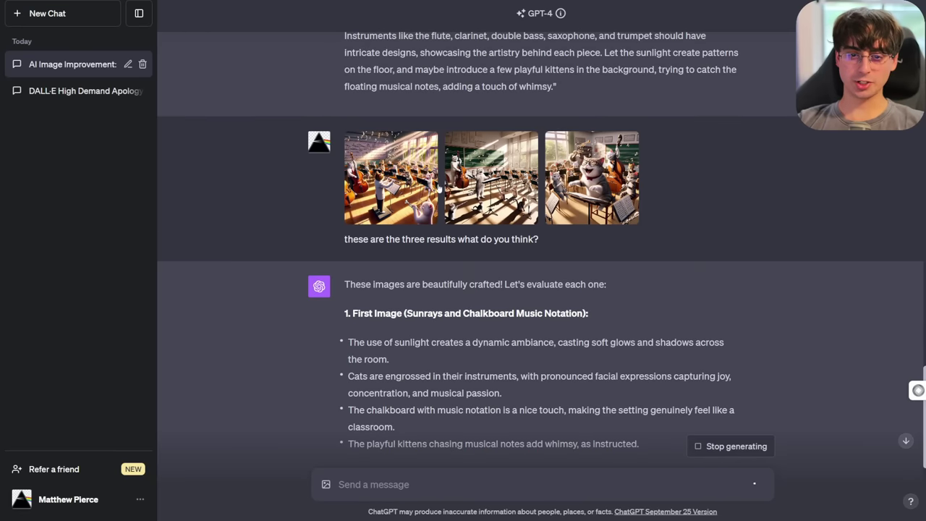
{"action": "scroll", "coordinate": [498, 357], "scroll_direction": "down", "scroll_amount": 5}
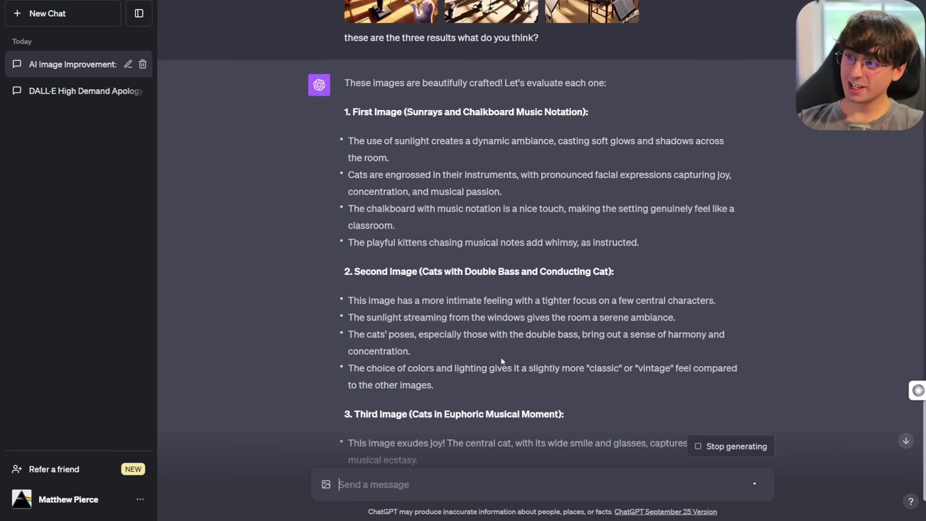
{"action": "scroll", "coordinate": [502, 341], "scroll_direction": "up", "scroll_amount": 2}
{"action": "scroll", "coordinate": [499, 345], "scroll_direction": "down", "scroll_amount": 3}
{"action": "scroll", "coordinate": [499, 345], "scroll_direction": "up", "scroll_amount": 2}
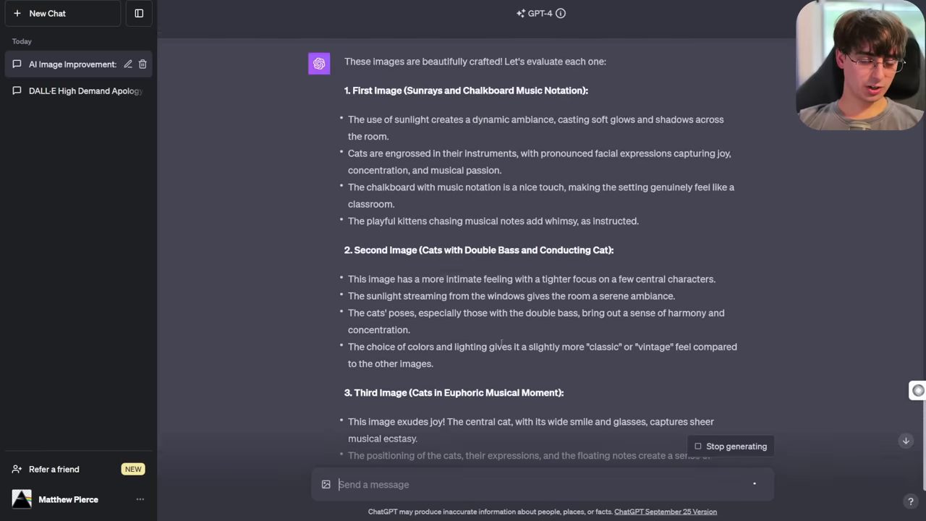
{"action": "scroll", "coordinate": [506, 345], "scroll_direction": "down", "scroll_amount": 2}
{"action": "scroll", "coordinate": [506, 345], "scroll_direction": "down", "scroll_amount": 1}
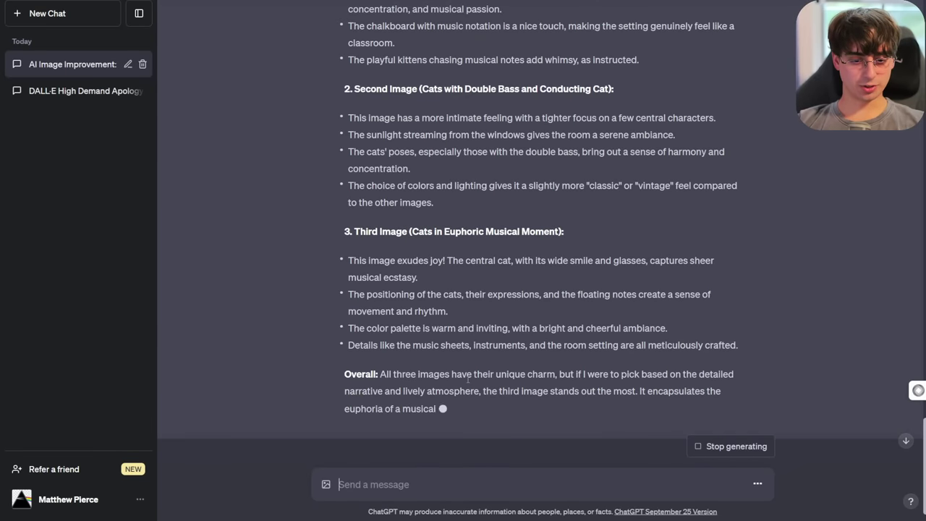
Step: Read the overall verdict on the three images and open the third submitted image at full size
{"action": "scroll", "coordinate": [427, 337], "scroll_direction": "down", "scroll_amount": 2}
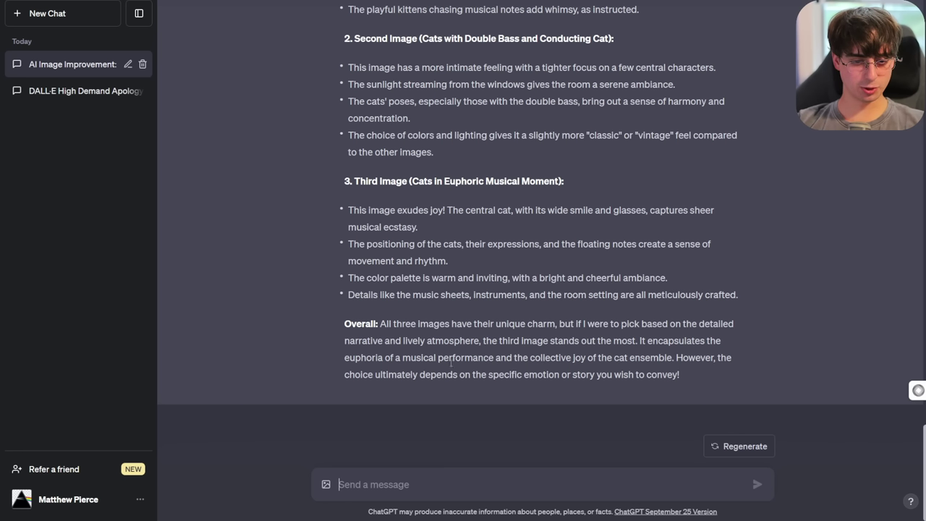
{"action": "scroll", "coordinate": [509, 370], "scroll_direction": "up", "scroll_amount": 10}
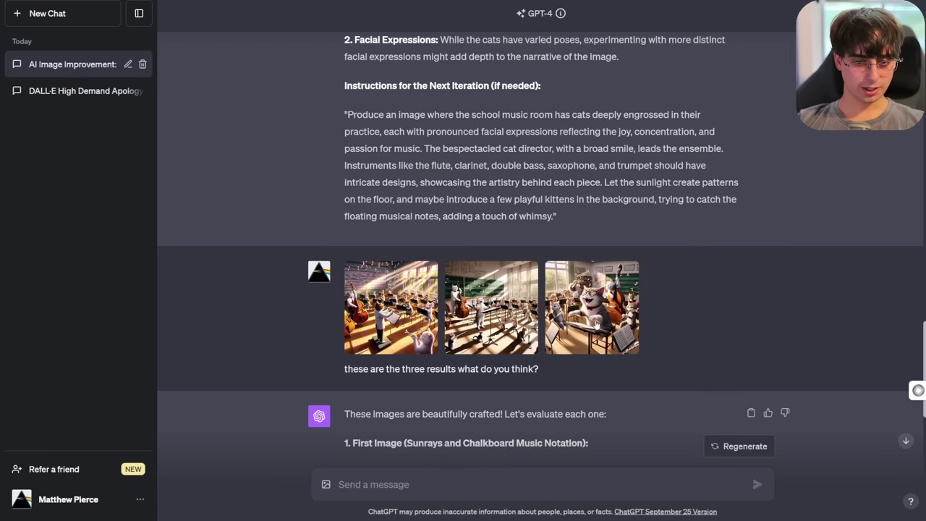
{"action": "left_click", "coordinate": [597, 311]}
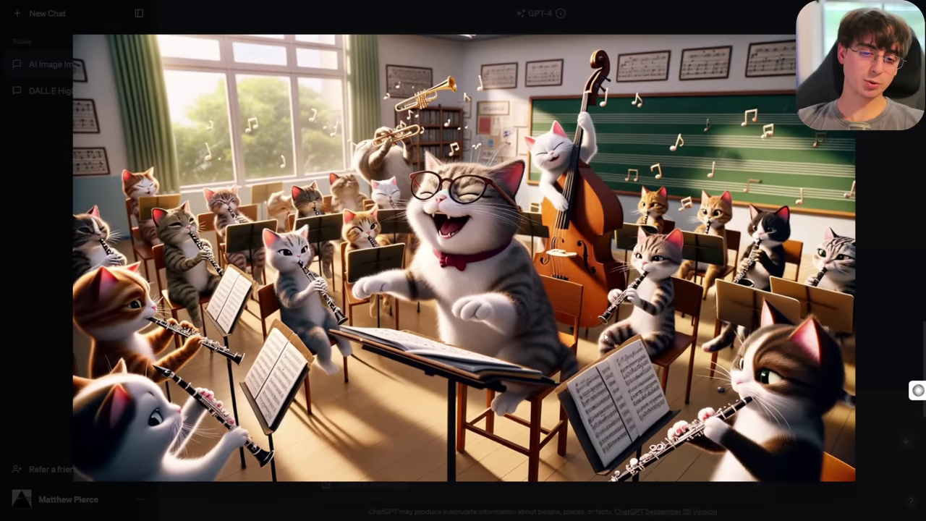